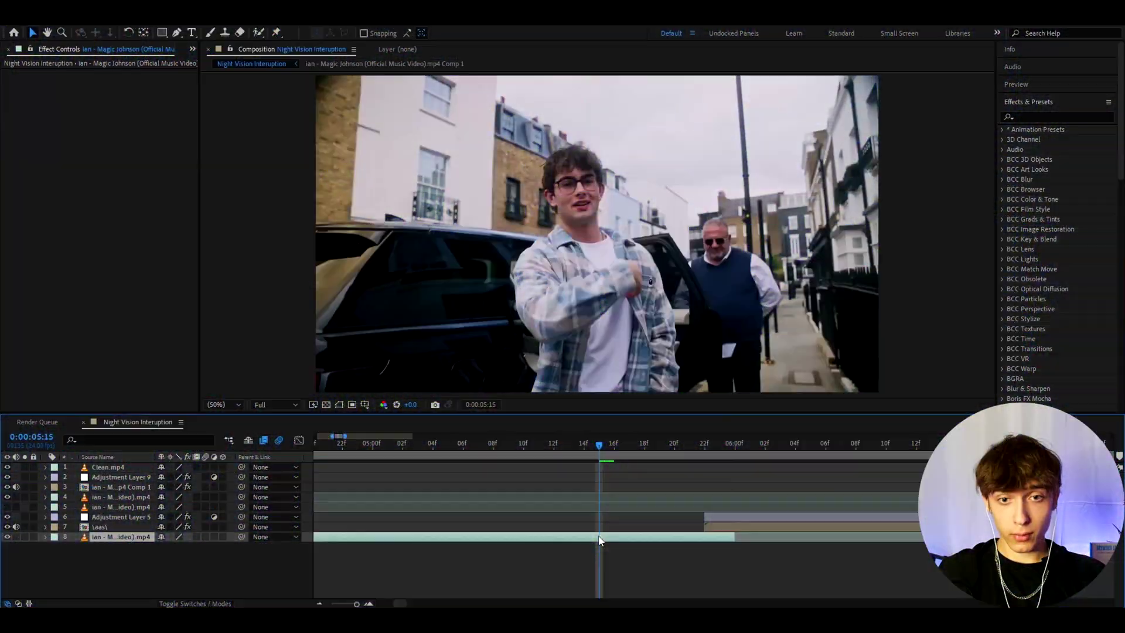
Step: Precompose the bottom clip layer into a new comp named 480x270, moving all attributes
{"action": "right_click", "coordinate": [600, 539]}
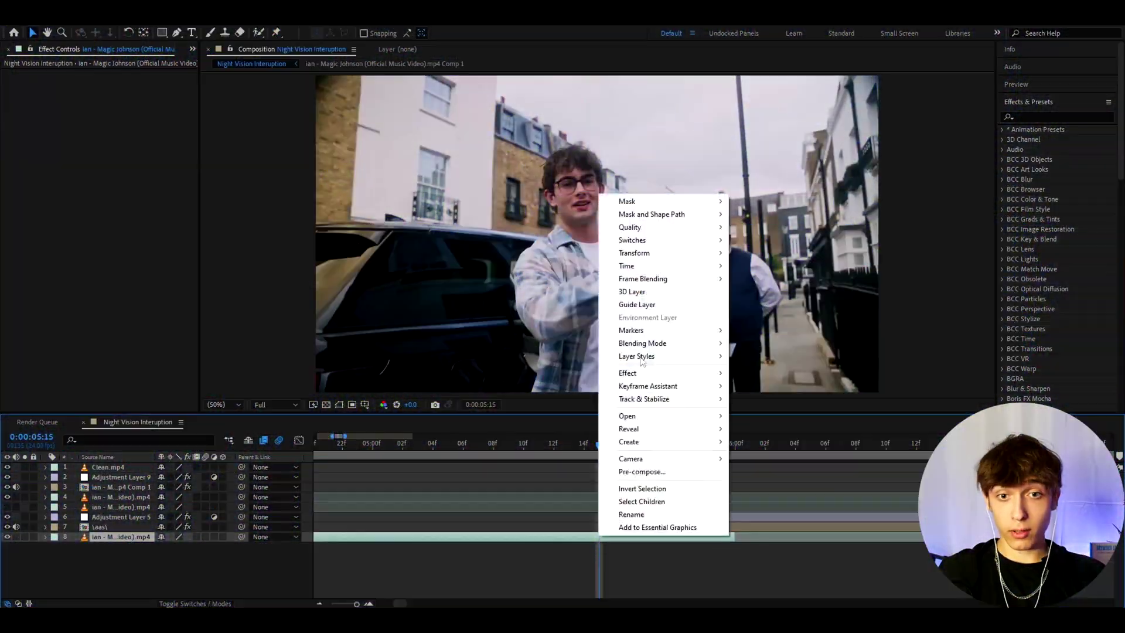
{"action": "left_click", "coordinate": [640, 472]}
{"action": "type", "text": "4"}
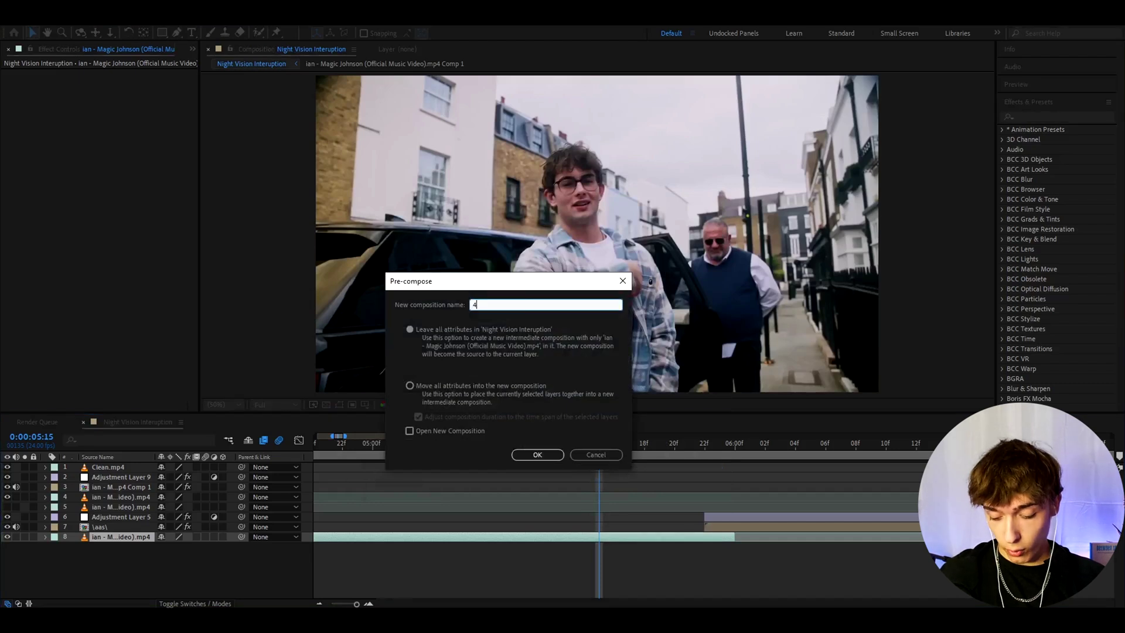
{"action": "type", "text": "80x2"}
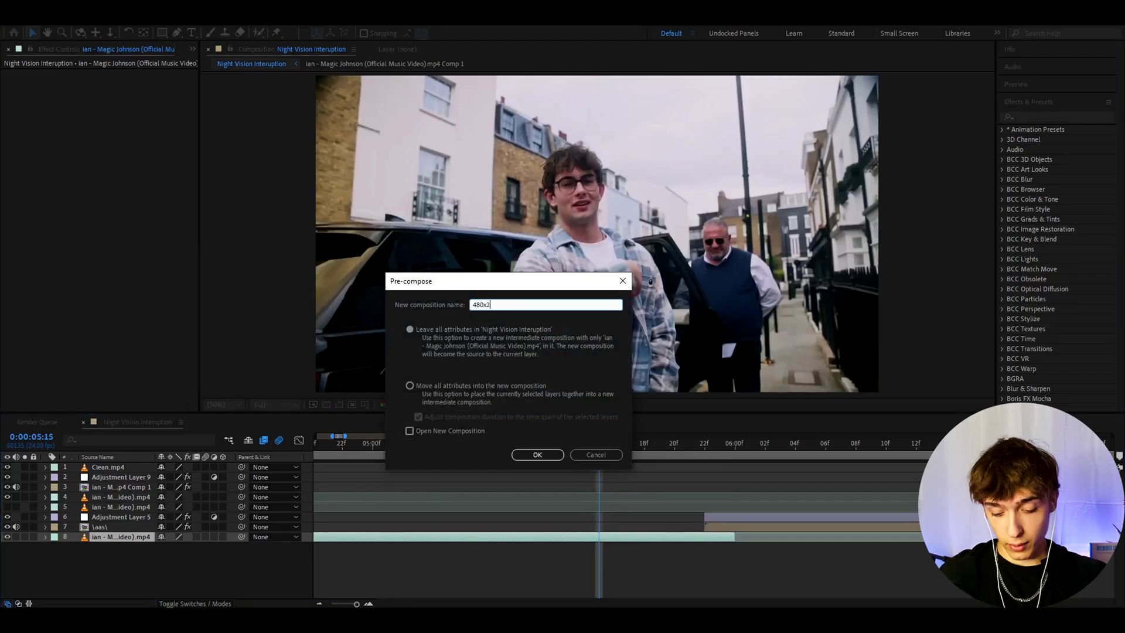
{"action": "type", "text": "70"}
{"action": "left_click_drag", "start_coordinate": [491, 281], "coordinate": [560, 254]}
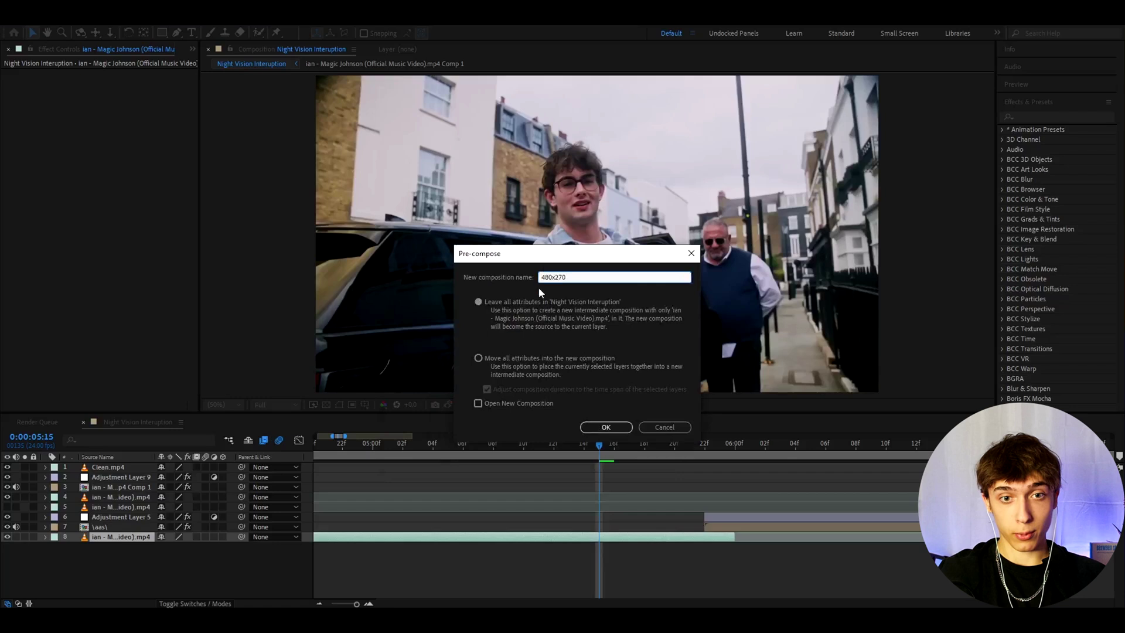
{"action": "left_click", "coordinate": [478, 358]}
{"action": "left_click", "coordinate": [605, 427]}
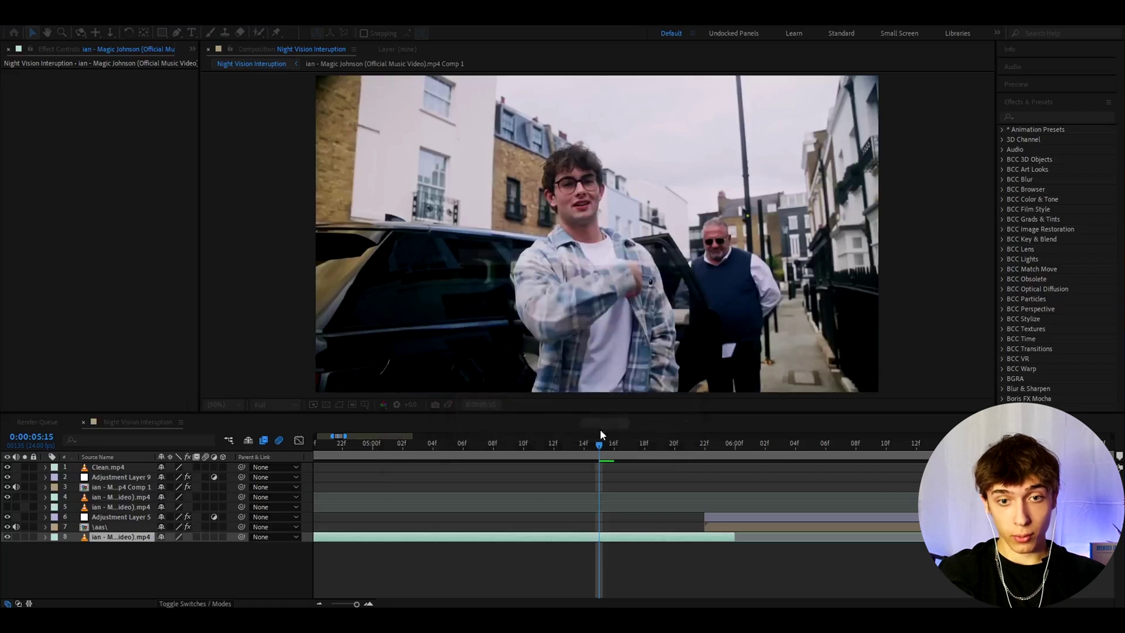
Step: Open the 480x270 precomp and set its composition size to 480 by 270 pixels
{"action": "double_click", "coordinate": [605, 537]}
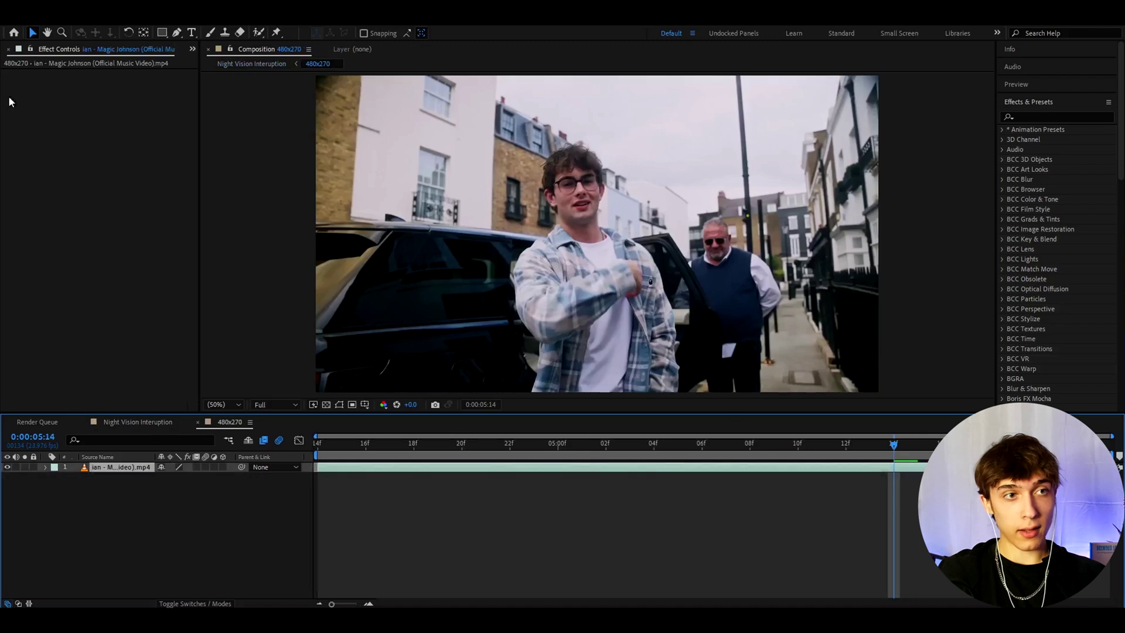
{"action": "left_click", "coordinate": [53, 18]}
{"action": "left_click", "coordinate": [88, 45]}
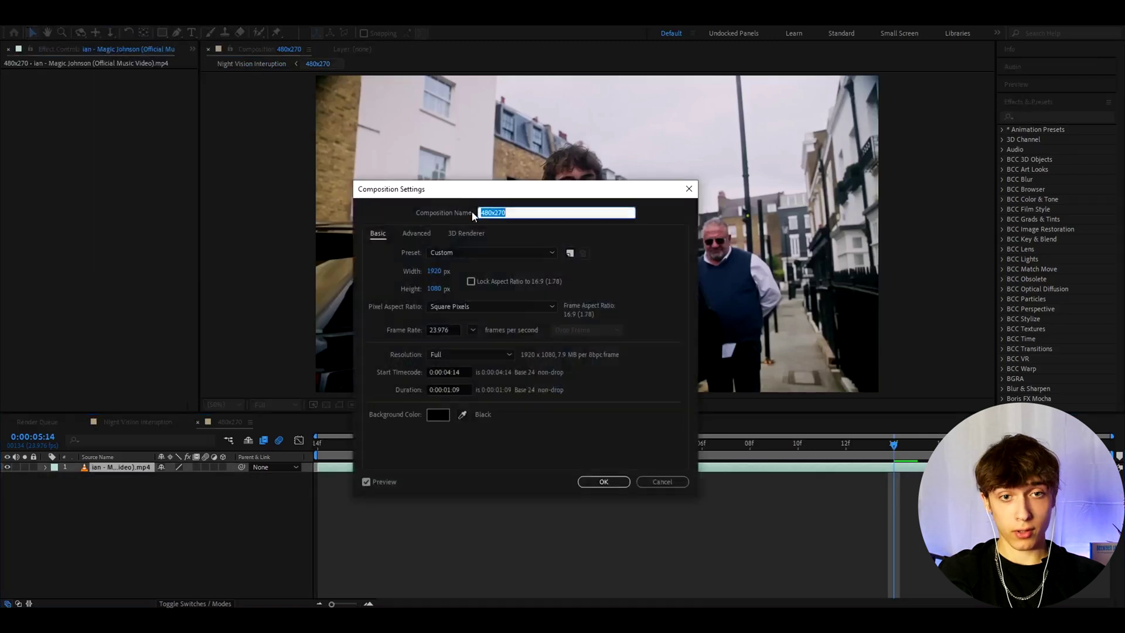
{"action": "type", "text": "480"}
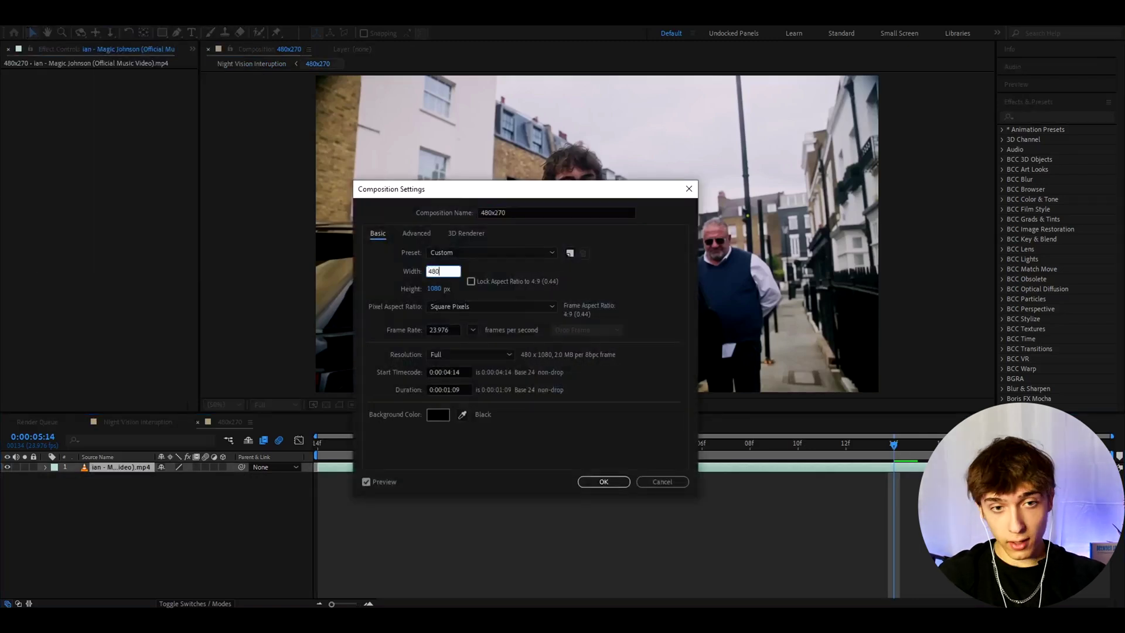
{"action": "left_click", "coordinate": [434, 299]}
{"action": "left_click", "coordinate": [434, 289]}
{"action": "type", "text": "270"}
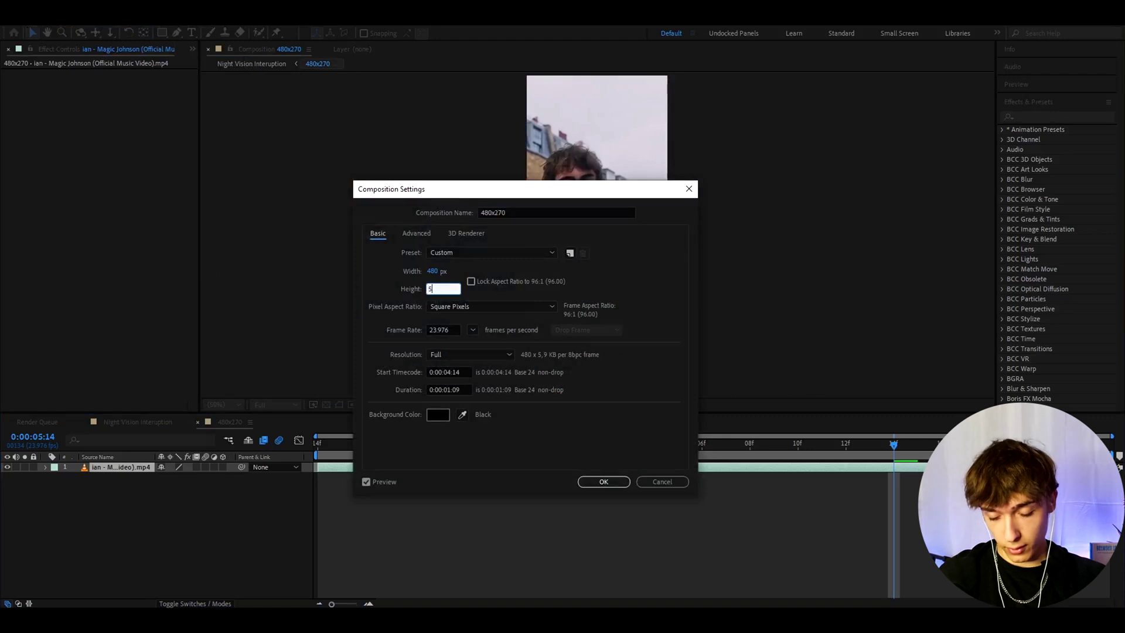
{"action": "key", "text": "Return"}
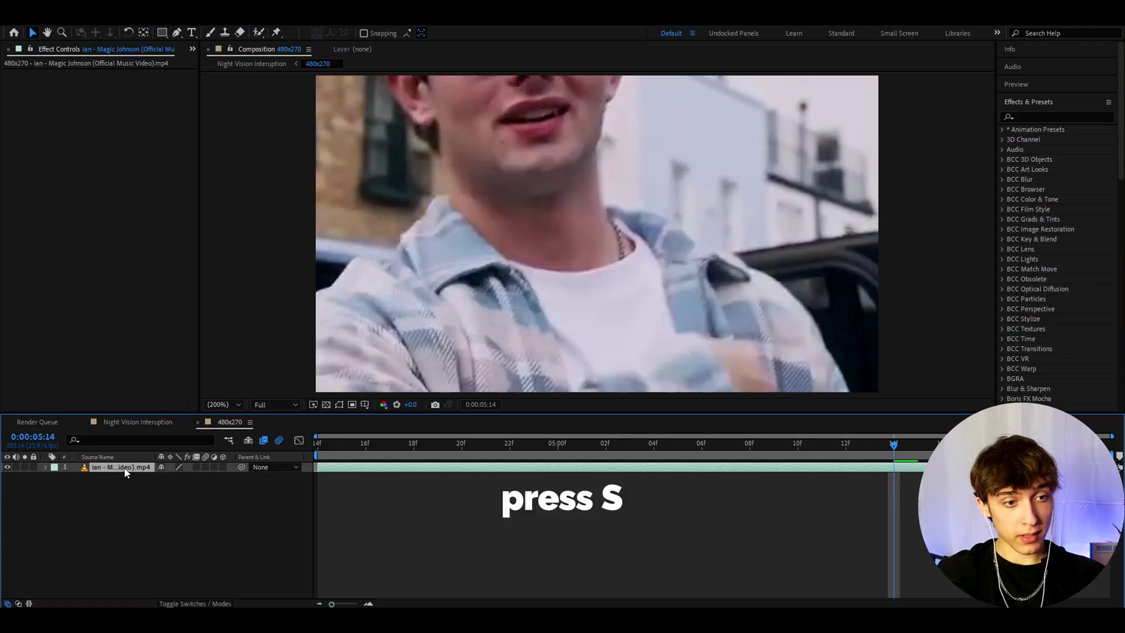
Step: Scale the clip inside the 480x270 comp down to 25%
{"action": "key", "text": "s"}
{"action": "left_click", "coordinate": [176, 477]}
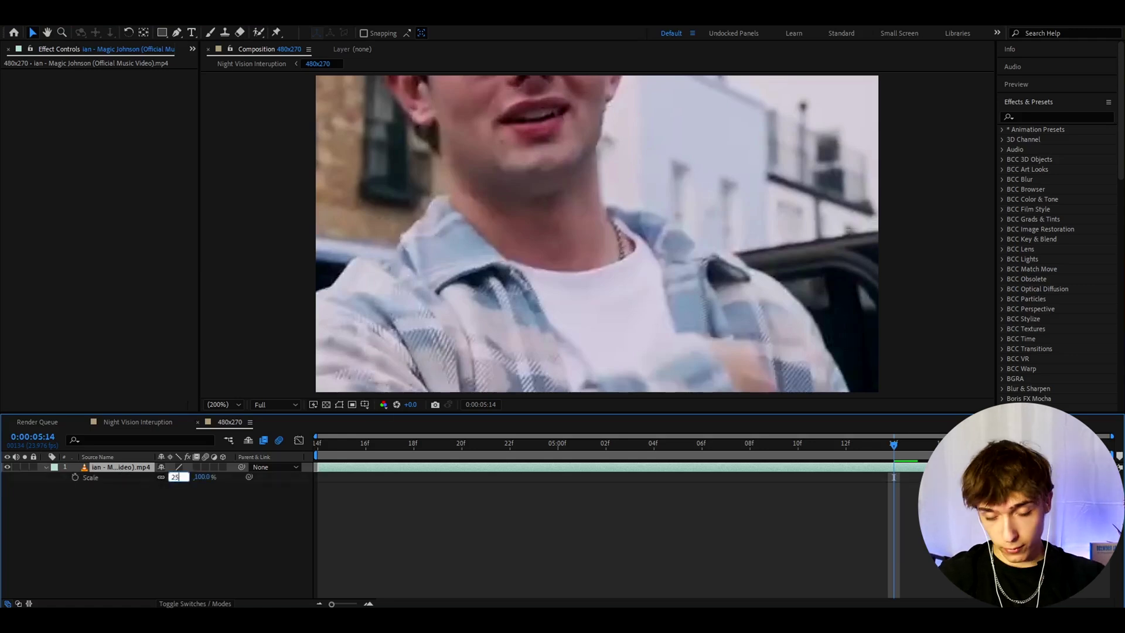
{"action": "type", "text": "25"}
{"action": "key", "text": "Return"}
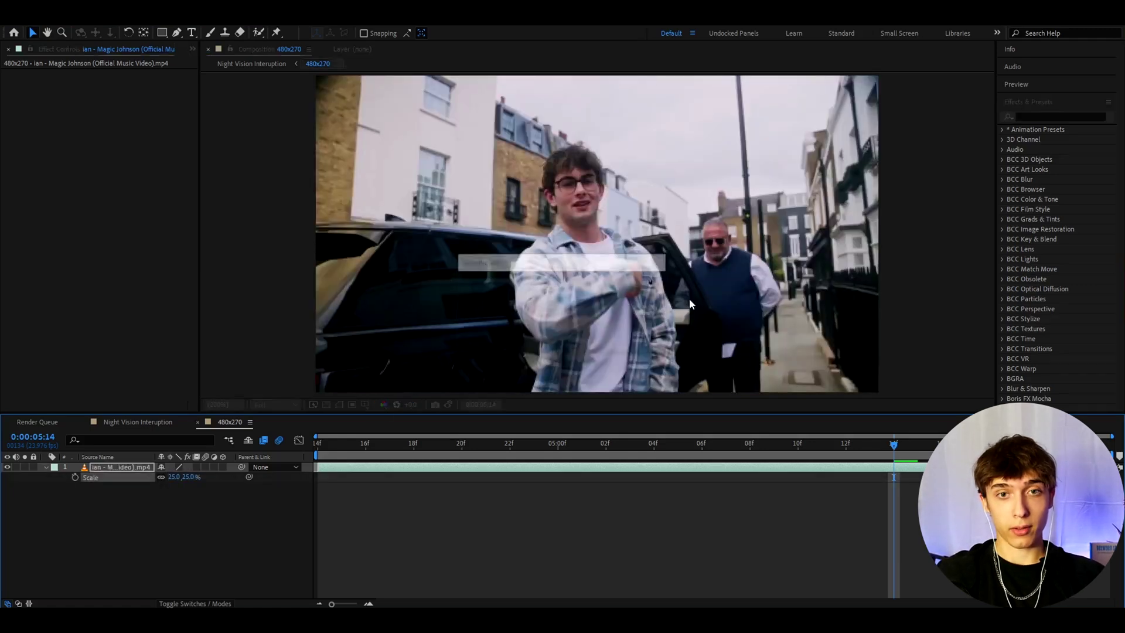
Step: In Night Vision Interuption, scale the 480x270 layer to 400% so it fills the frame
{"action": "left_click", "coordinate": [137, 421]}
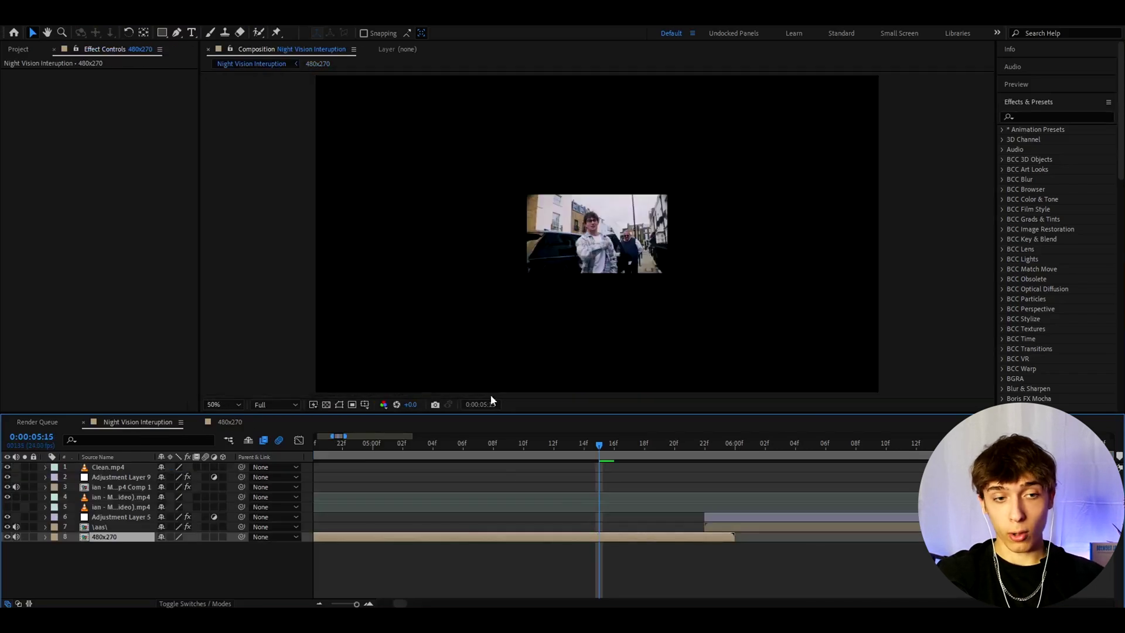
{"action": "left_click", "coordinate": [245, 424]}
{"action": "left_click", "coordinate": [157, 419]}
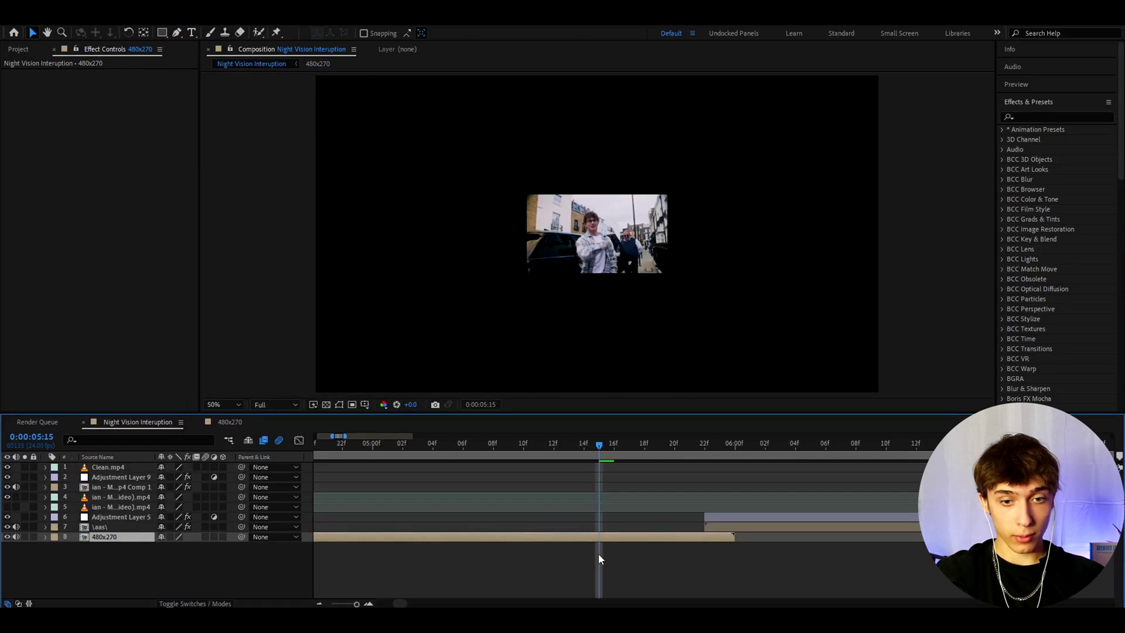
{"action": "key", "text": "s"}
{"action": "left_click", "coordinate": [177, 546]}
{"action": "type", "text": "4"}
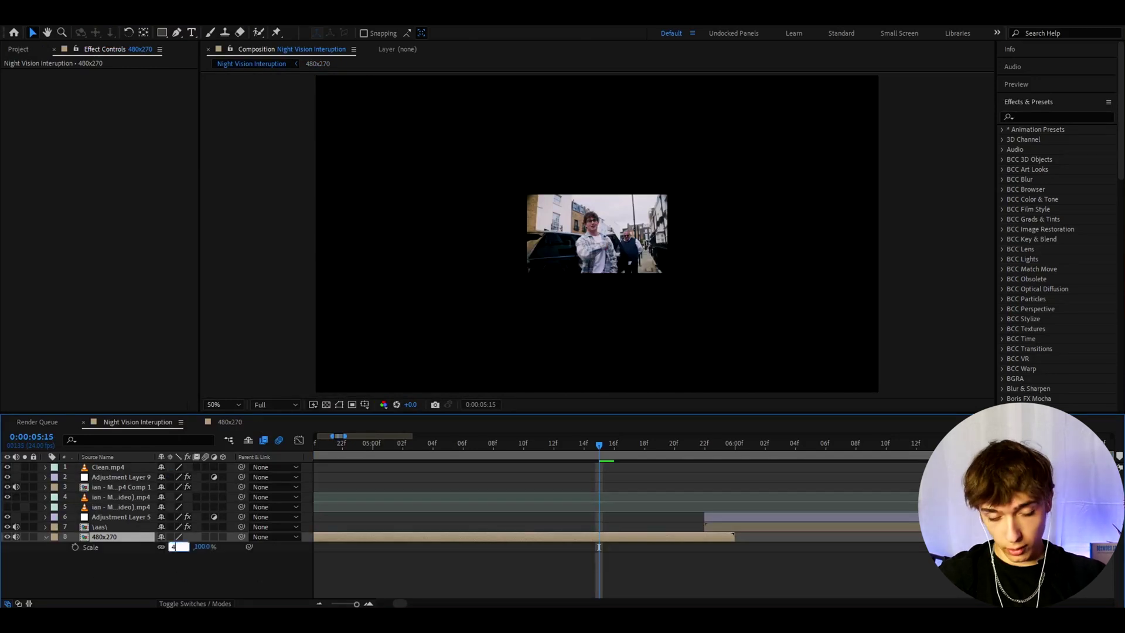
{"action": "type", "text": "00"}
{"action": "key", "text": "Return"}
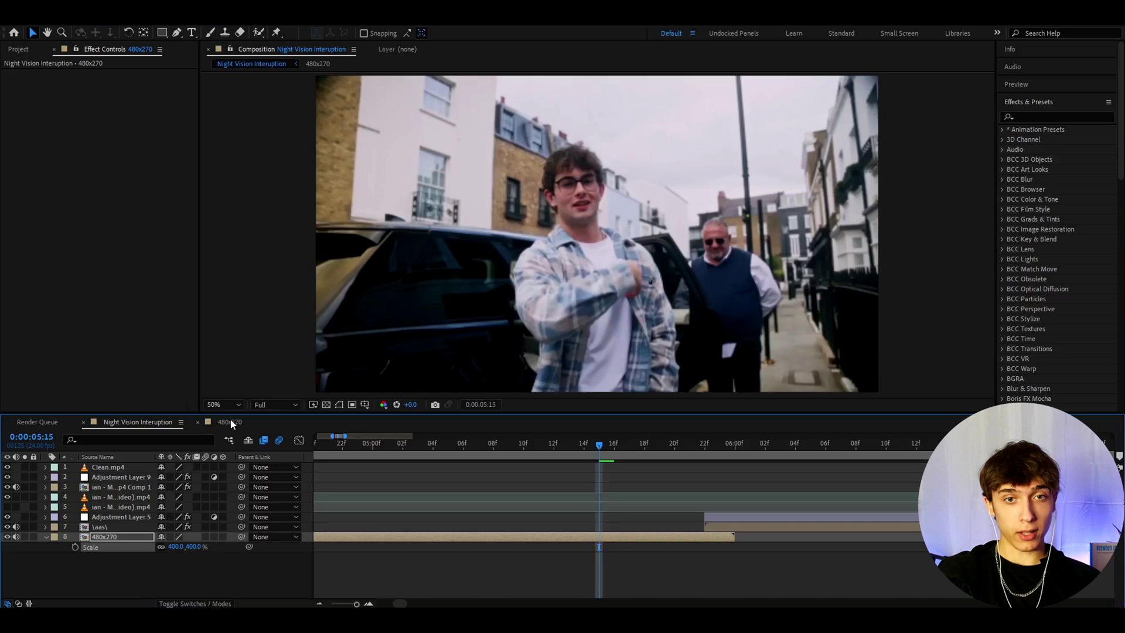
Step: In the 480x270 comp, add an adjustment layer with a Solid Composite effect
{"action": "left_click", "coordinate": [226, 422]}
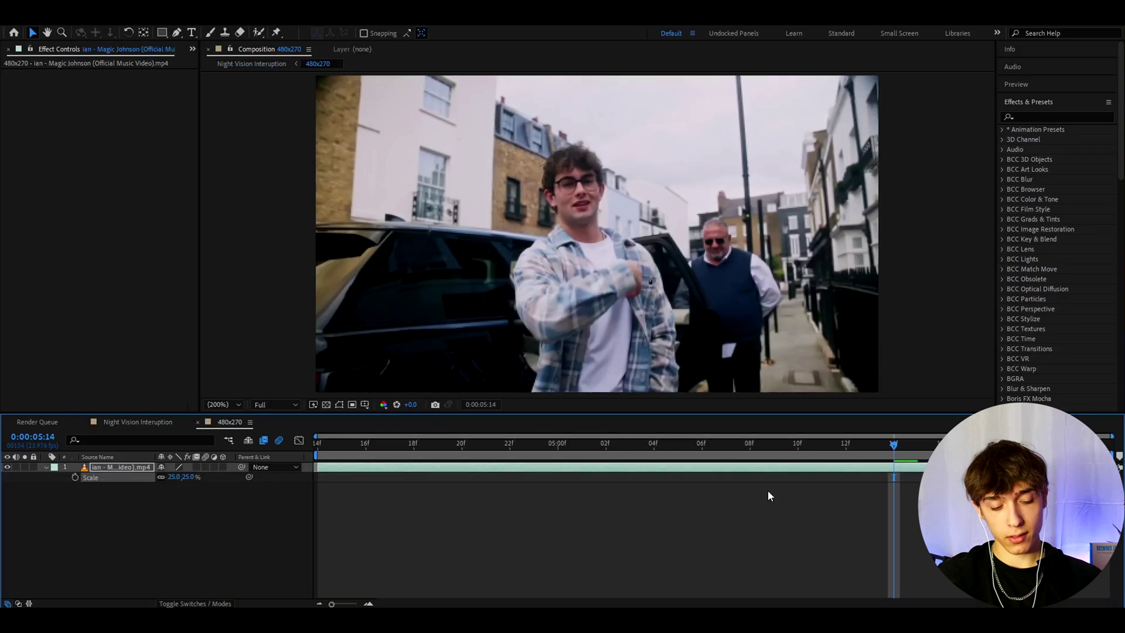
{"action": "key", "text": "ctrl+alt+y"}
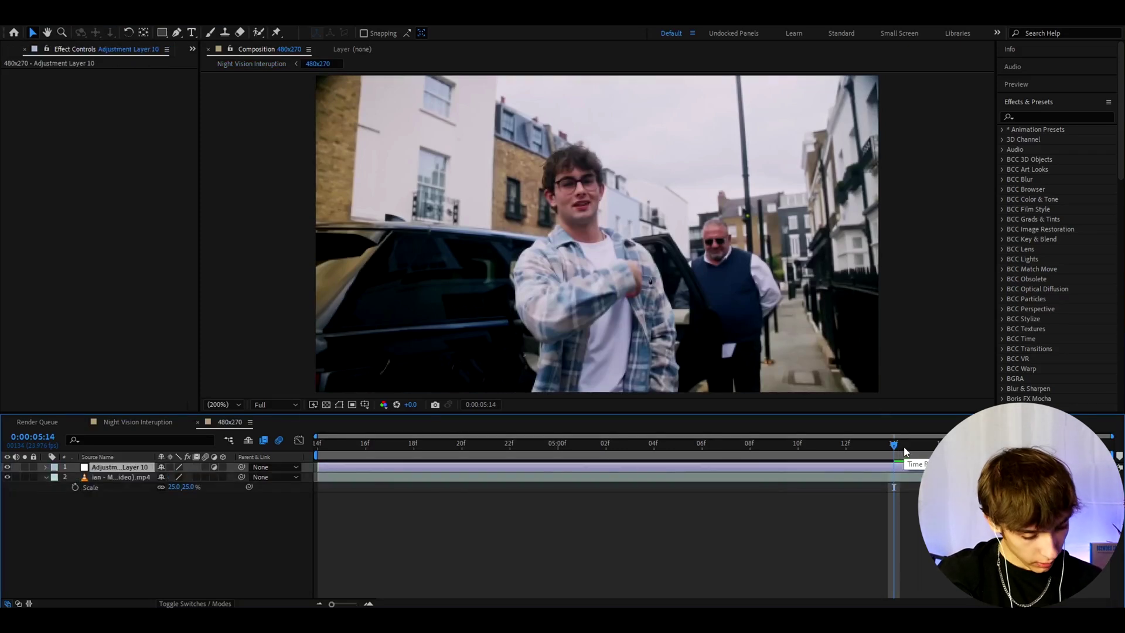
{"action": "key", "text": "ctrl+space"}
{"action": "type", "text": "solid"}
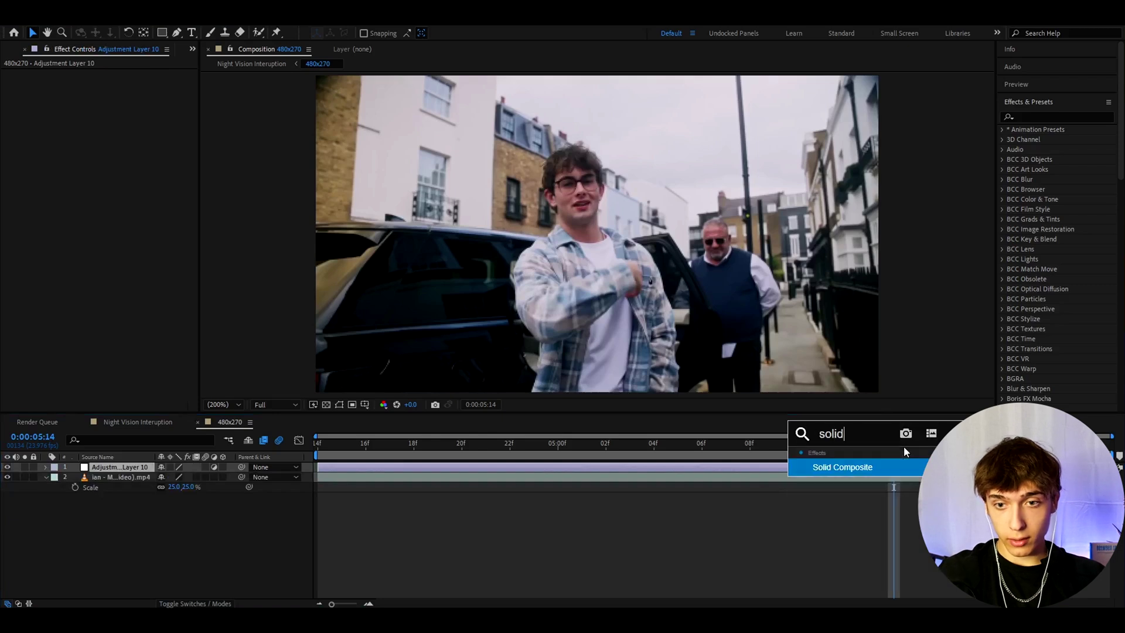
{"action": "key", "text": "Return"}
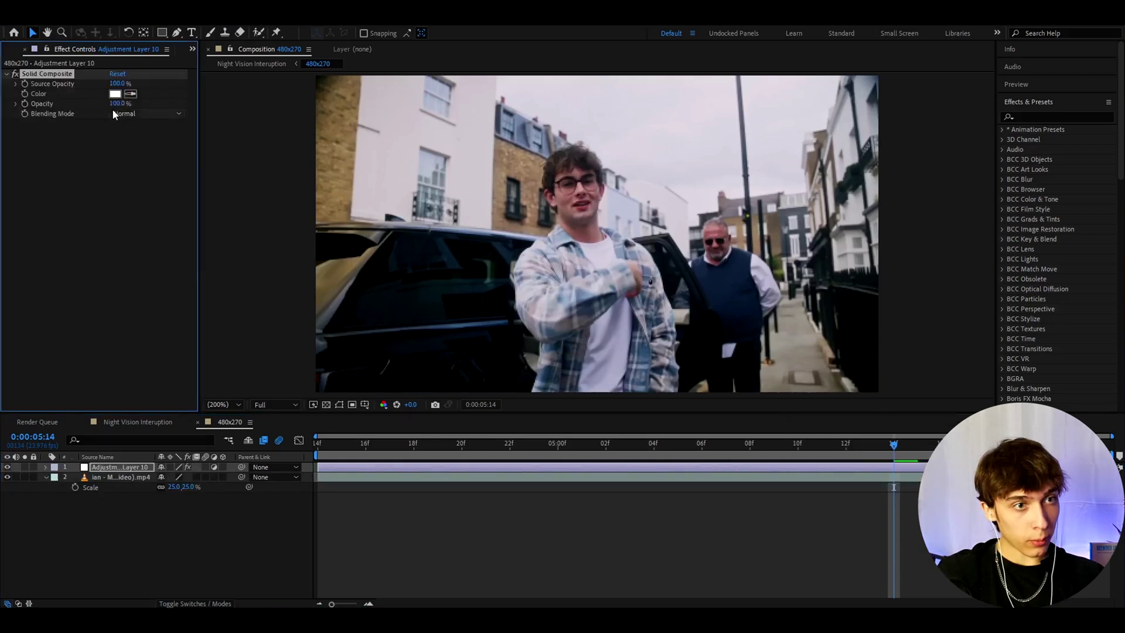
Step: Set the Solid Composite opacity to 80% and blending mode to Luminosity
{"action": "left_click", "coordinate": [117, 103]}
{"action": "type", "text": "80"}
{"action": "key", "text": "Return"}
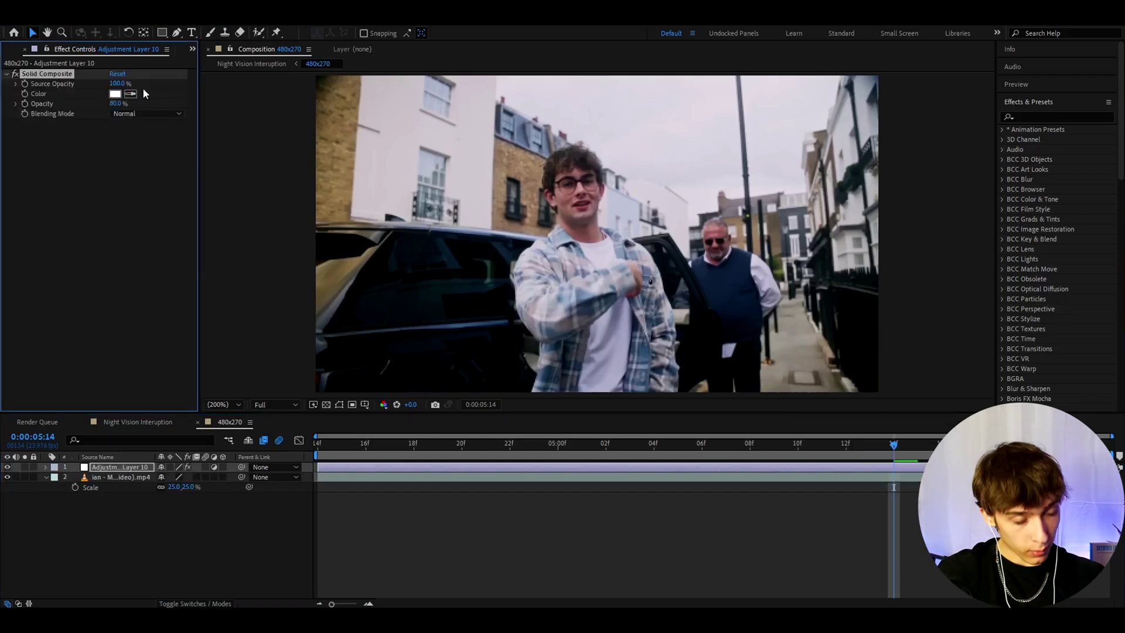
{"action": "left_click", "coordinate": [147, 113]}
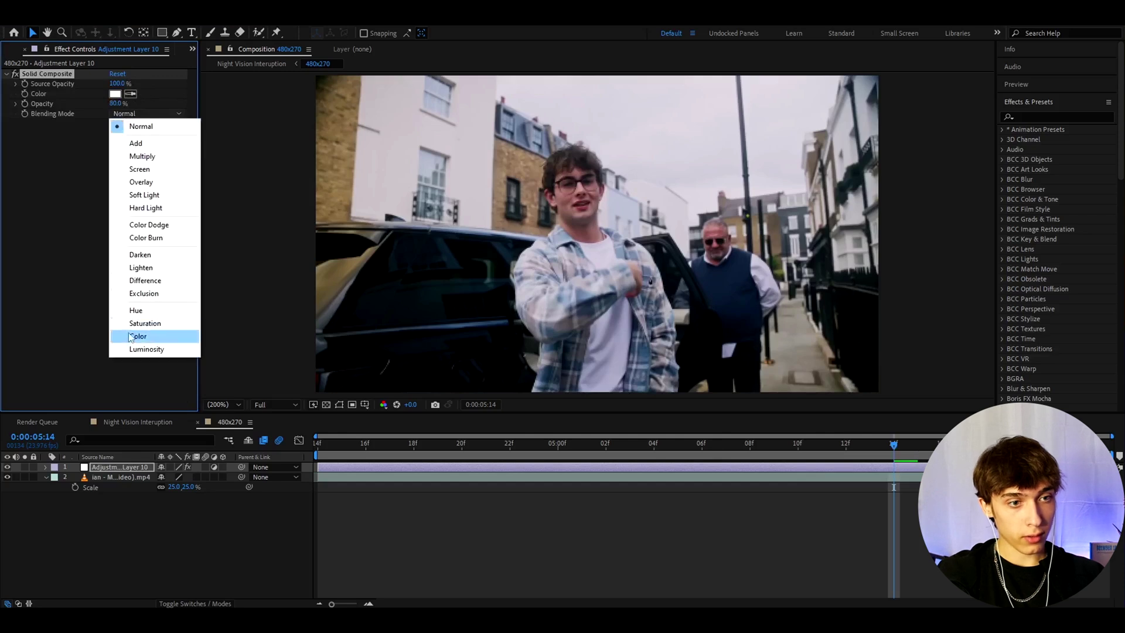
{"action": "left_click", "coordinate": [147, 348]}
Step: Set the Solid Composite colour to a mint green (00FF72)
{"action": "left_click", "coordinate": [115, 94]}
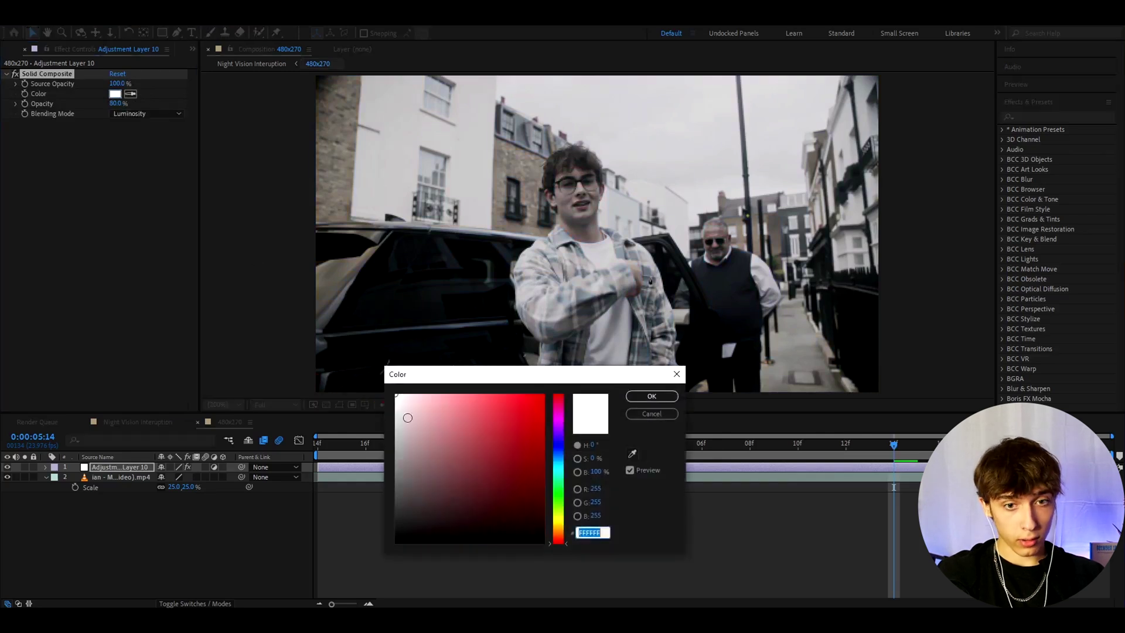
{"action": "left_click", "coordinate": [559, 492]}
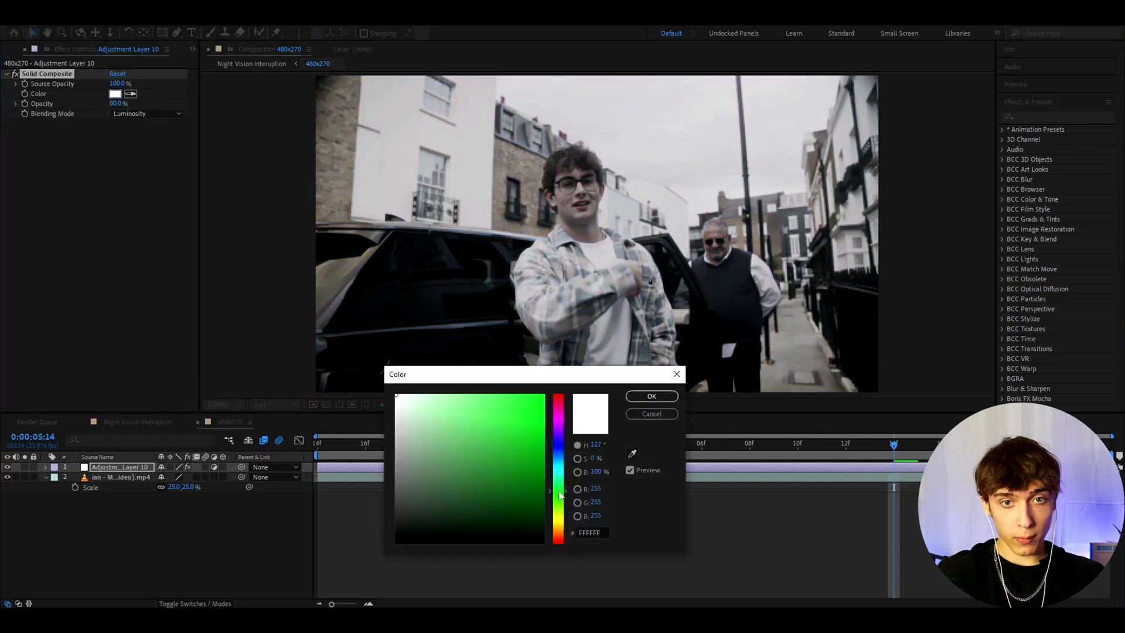
{"action": "left_click", "coordinate": [542, 396]}
{"action": "left_click", "coordinate": [563, 489]}
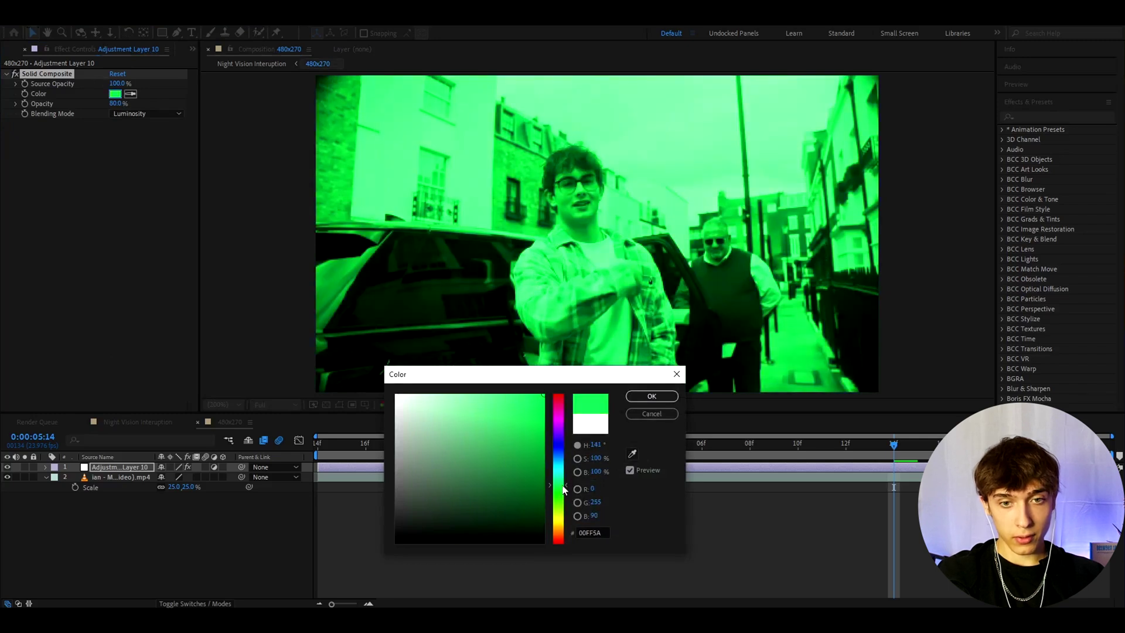
{"action": "left_click_drag", "start_coordinate": [565, 486], "coordinate": [565, 485]}
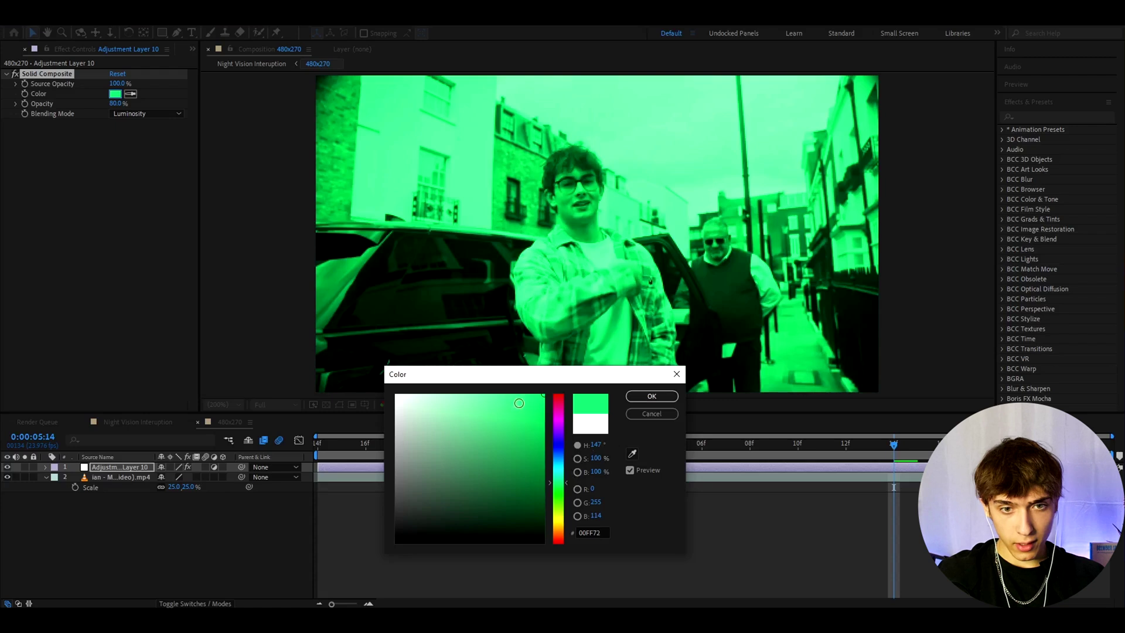
{"action": "left_click_drag", "start_coordinate": [518, 403], "coordinate": [526, 391]}
{"action": "key", "text": "Return"}
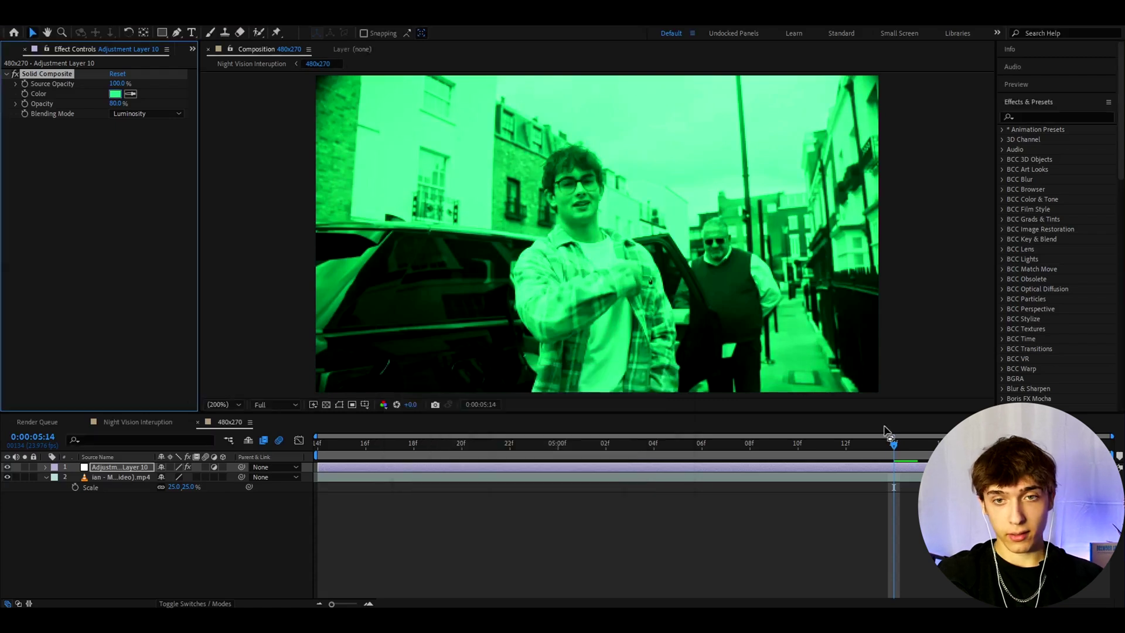
{"action": "left_click", "coordinate": [874, 464]}
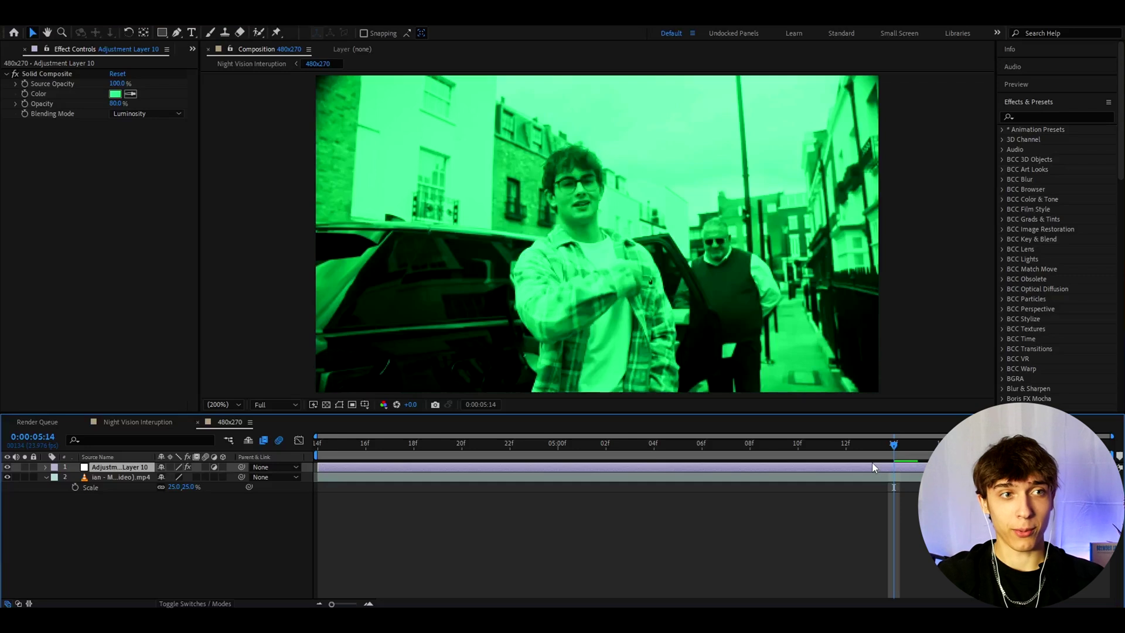
Step: Add a Noise effect at 25% amount with Use Color Noise turned off
{"action": "key", "text": "ctrl+space"}
{"action": "type", "text": "noi"}
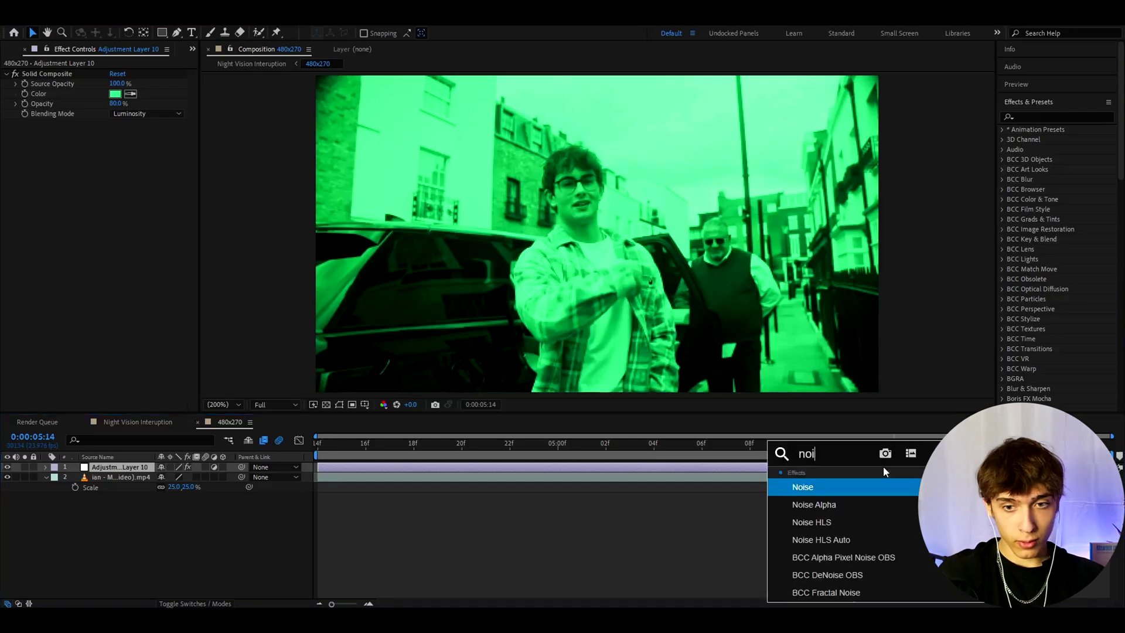
{"action": "key", "text": "Return"}
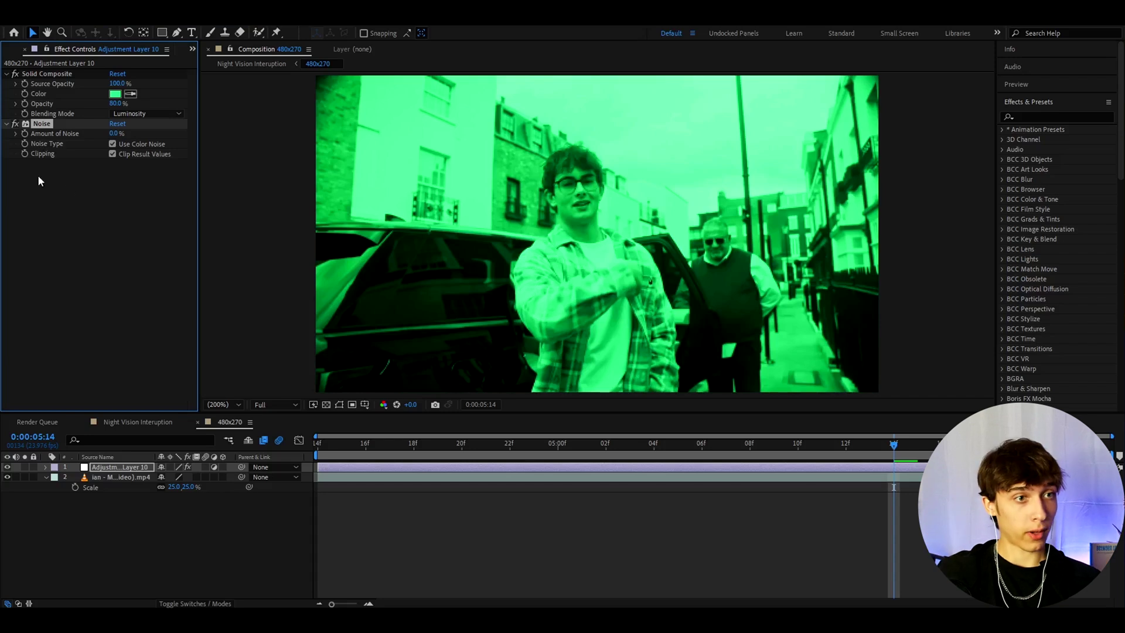
{"action": "left_click", "coordinate": [39, 132]}
{"action": "left_click", "coordinate": [40, 128]}
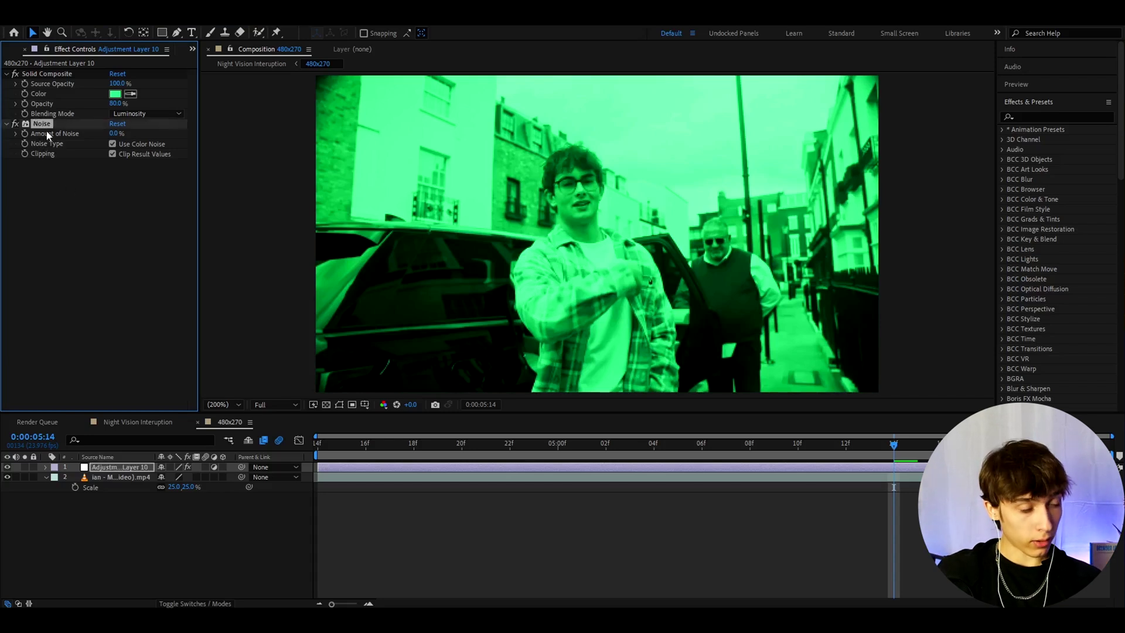
{"action": "left_click", "coordinate": [114, 134]}
{"action": "type", "text": "25"}
{"action": "key", "text": "Return"}
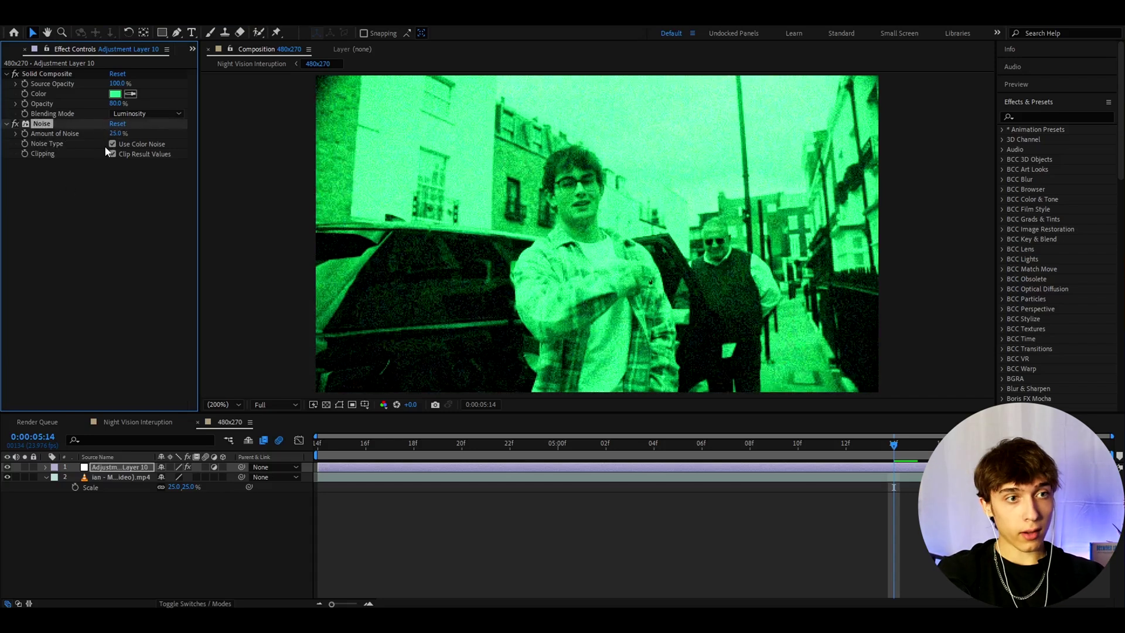
{"action": "left_click", "coordinate": [113, 143]}
Step: Add S_Grain and set its Color Amplitude to 0.14
{"action": "key", "text": "ctrl+space"}
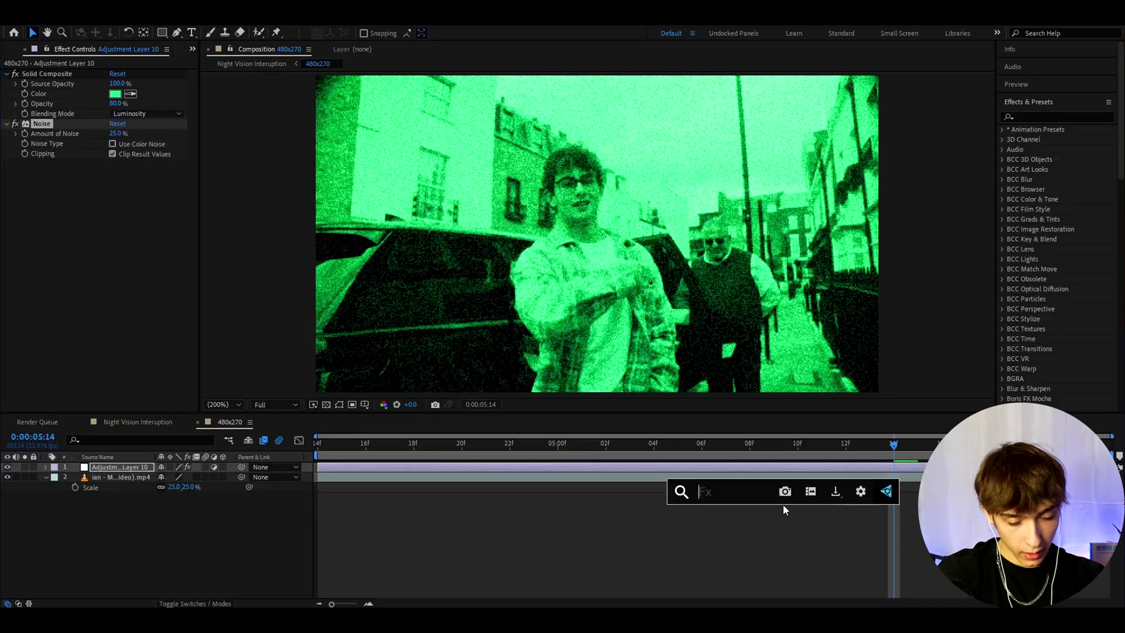
{"action": "type", "text": "s_gra"}
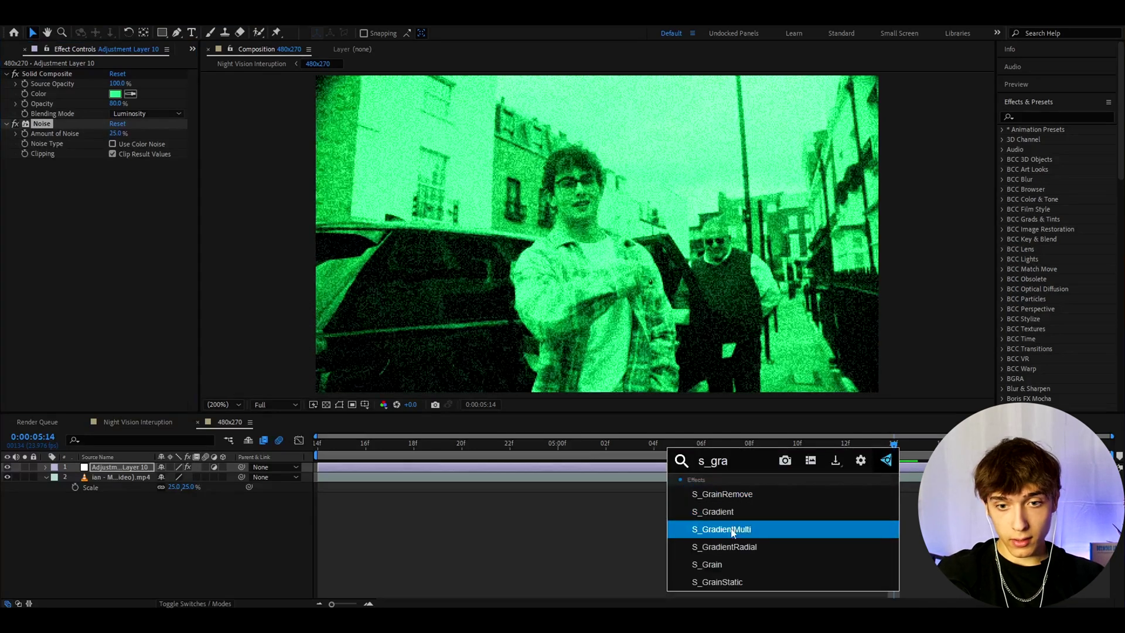
{"action": "left_click", "coordinate": [710, 571]}
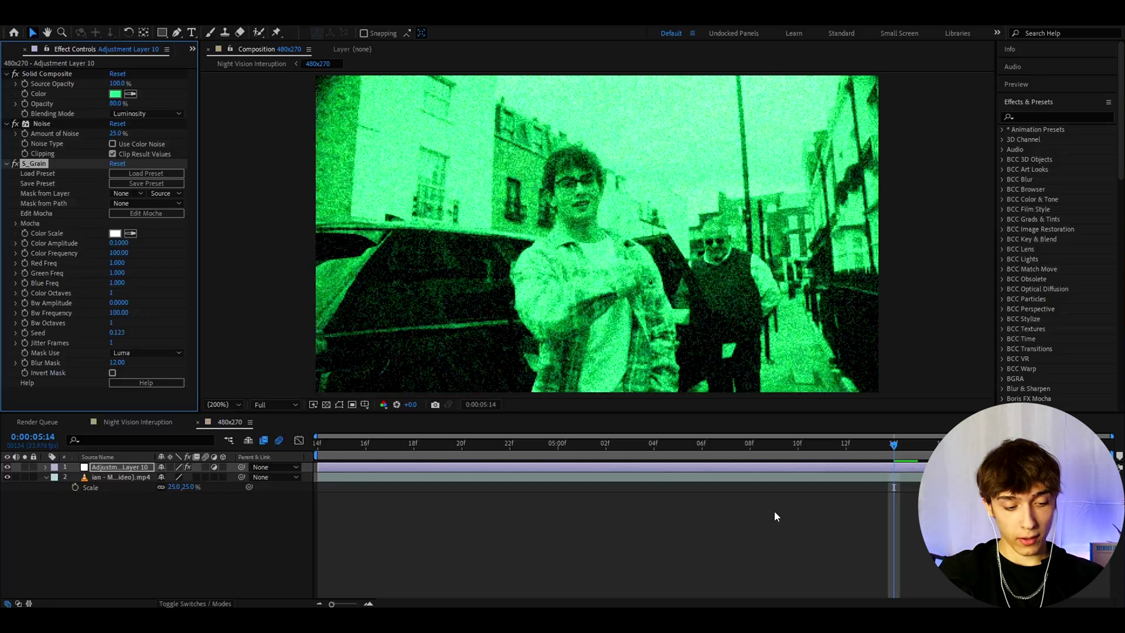
{"action": "key", "text": "ctrl+space"}
{"action": "type", "text": "add g"}
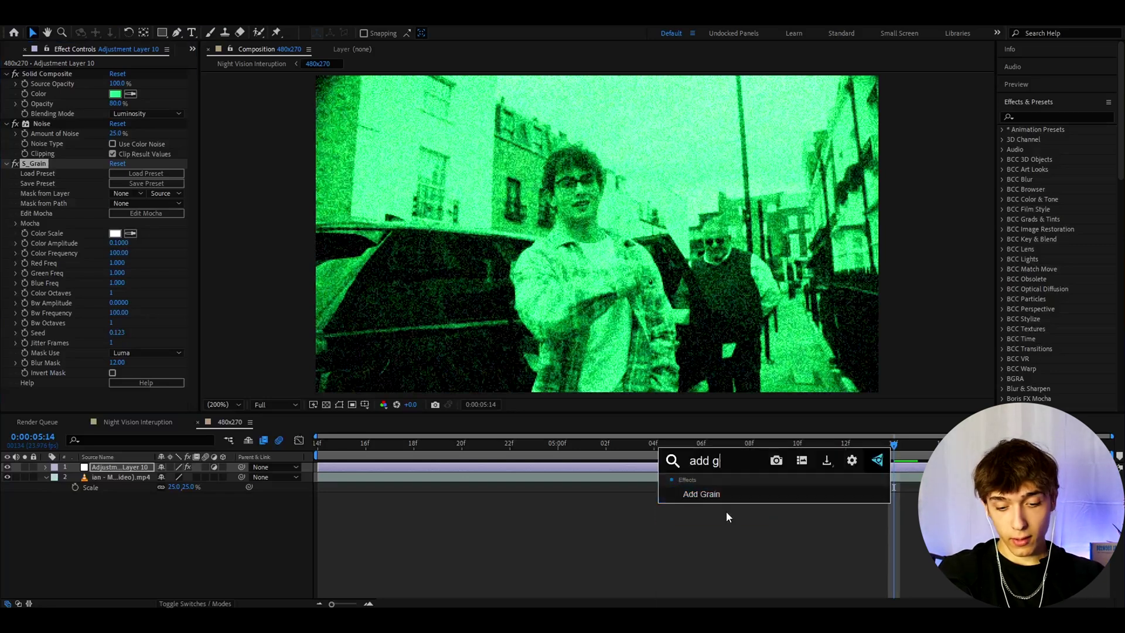
{"action": "key", "text": "BackSpace"}
{"action": "key", "text": "BackSpace"}
{"action": "key", "text": "BackSpace"}
{"action": "key", "text": "BackSpace"}
{"action": "key", "text": "BackSpace"}
{"action": "key", "text": "Escape"}
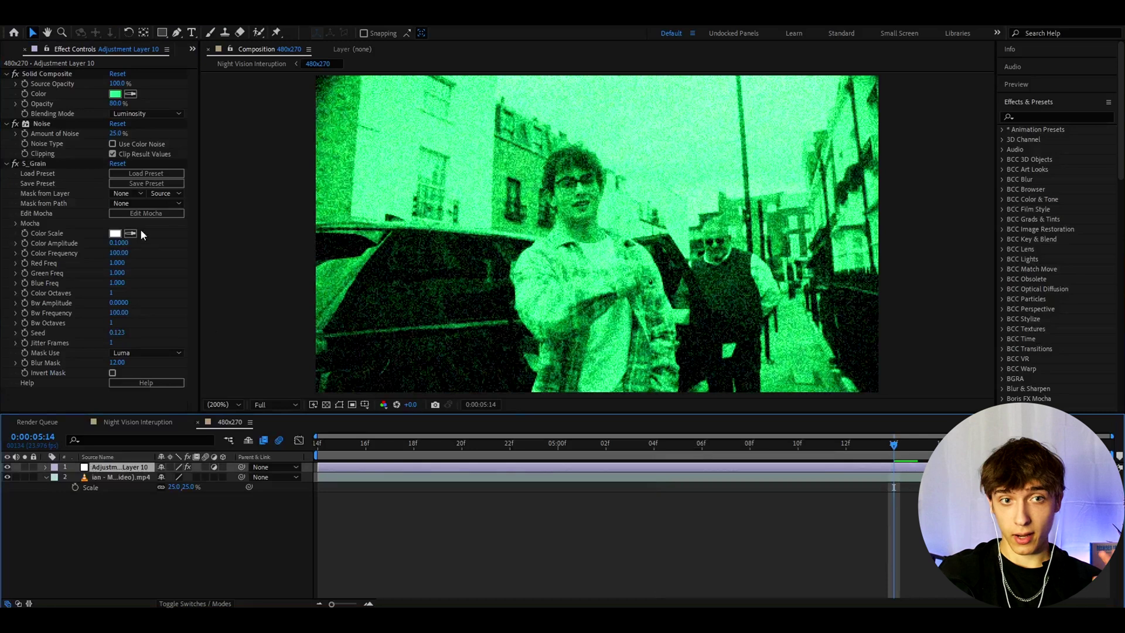
{"action": "left_click", "coordinate": [39, 165]}
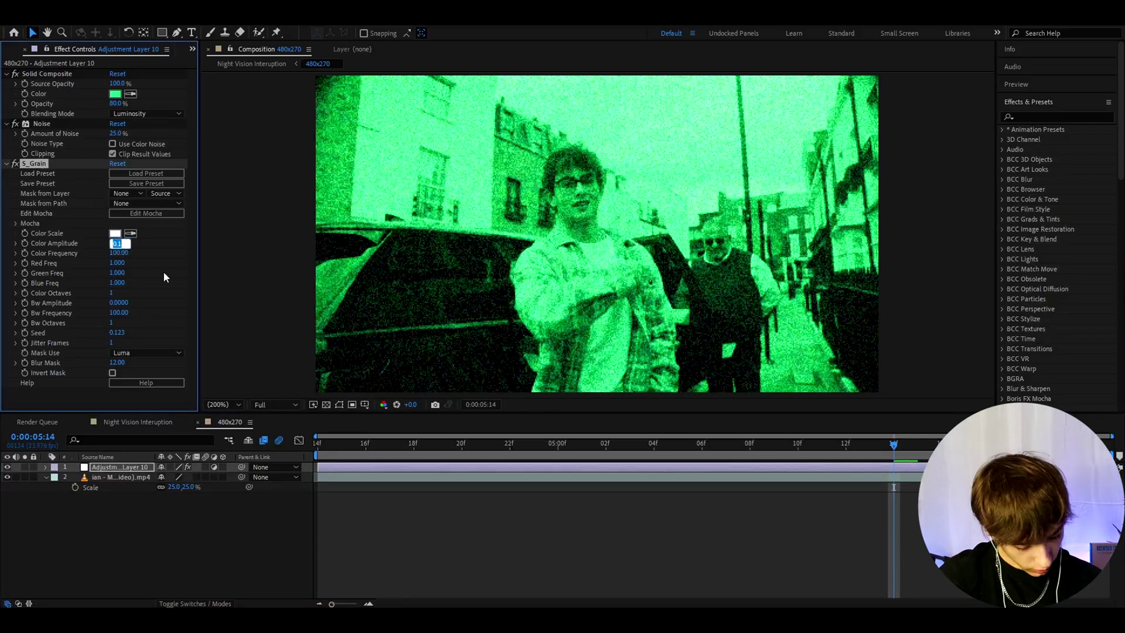
{"action": "type", "text": "0.14"}
{"action": "key", "text": "Return"}
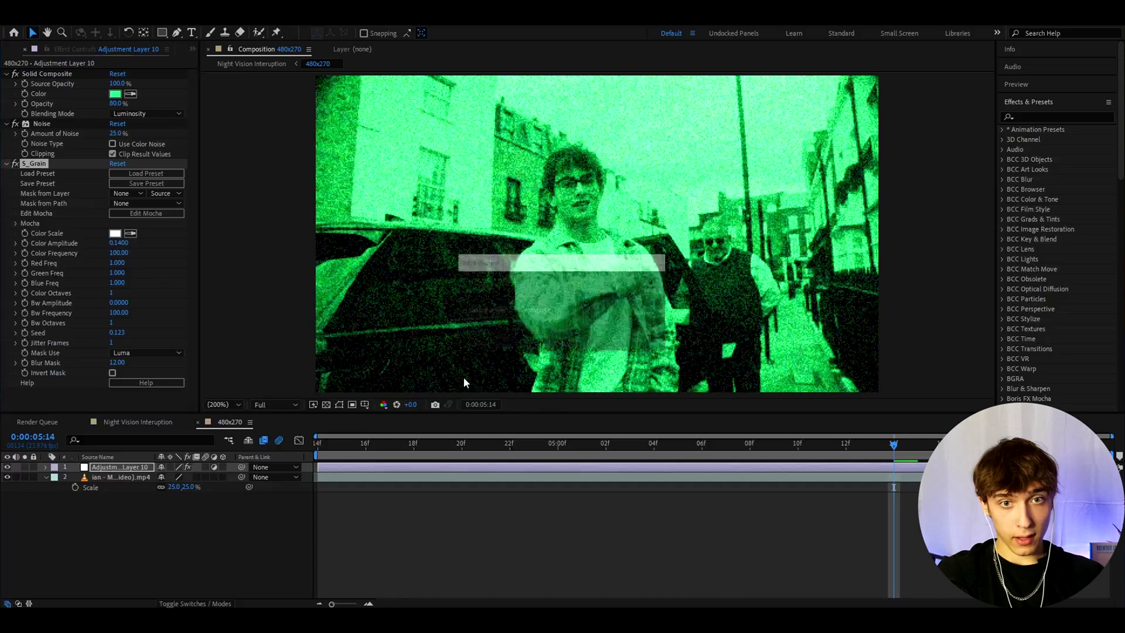
Step: Add S_Flicker with an Amplitude of 0.12
{"action": "key", "text": "ctrl+space"}
{"action": "type", "text": "s_fli"}
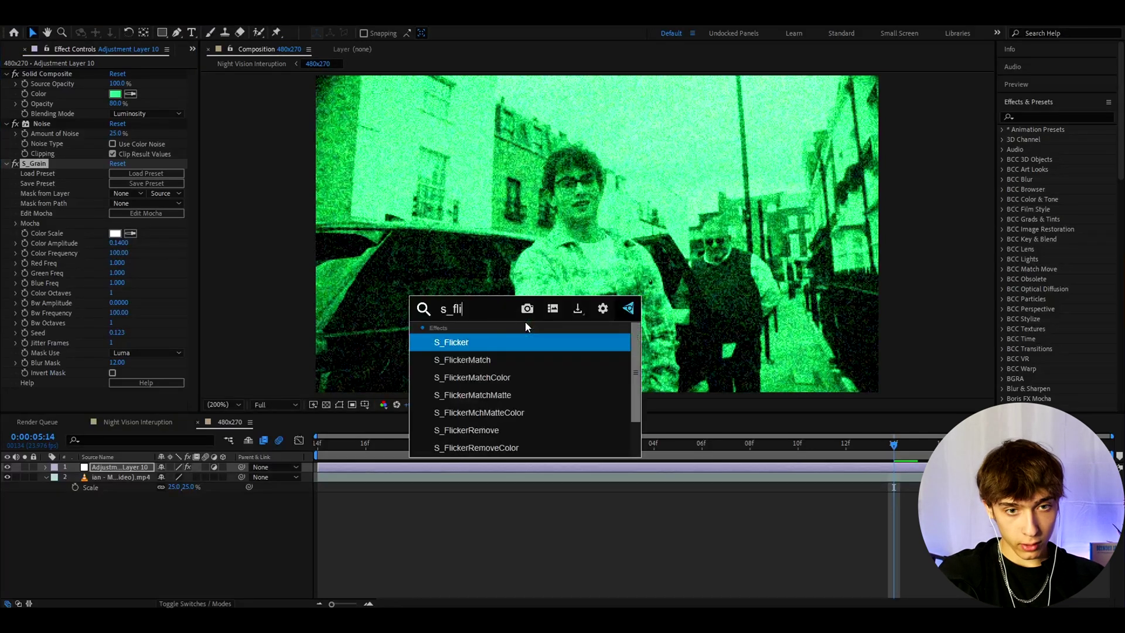
{"action": "key", "text": "Return"}
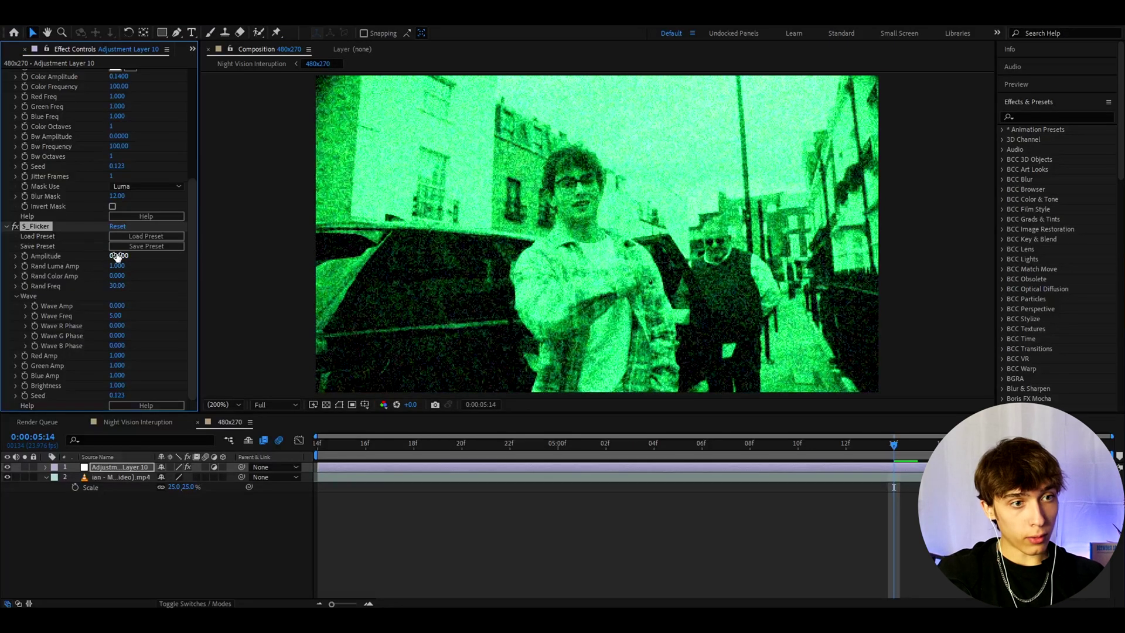
{"action": "left_click", "coordinate": [118, 256]}
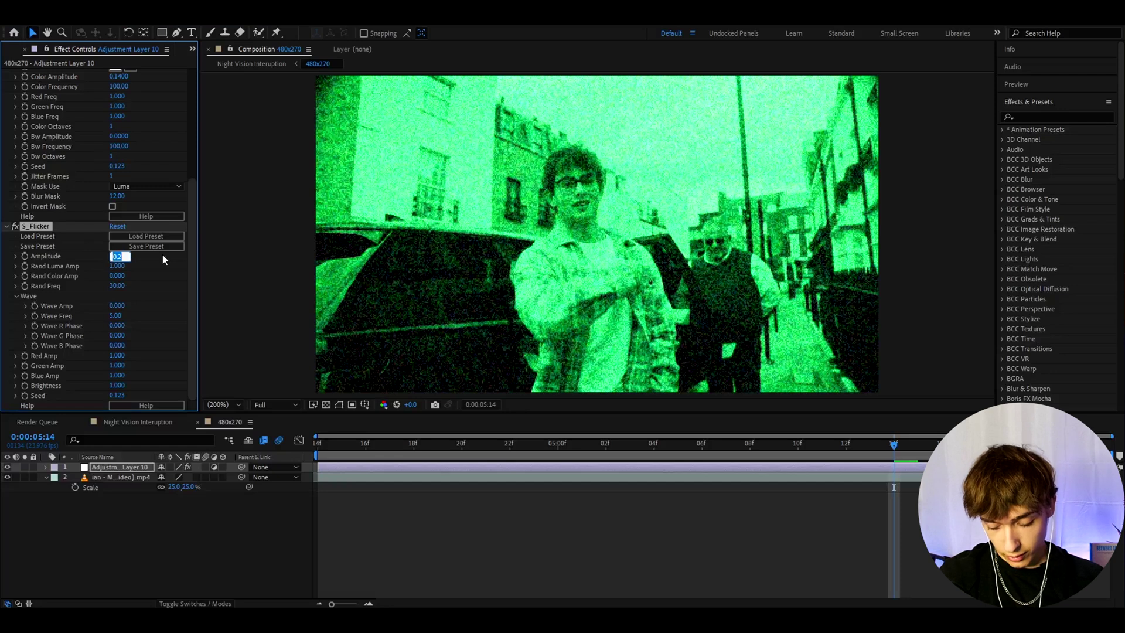
{"action": "type", "text": ".12"}
{"action": "key", "text": "Return"}
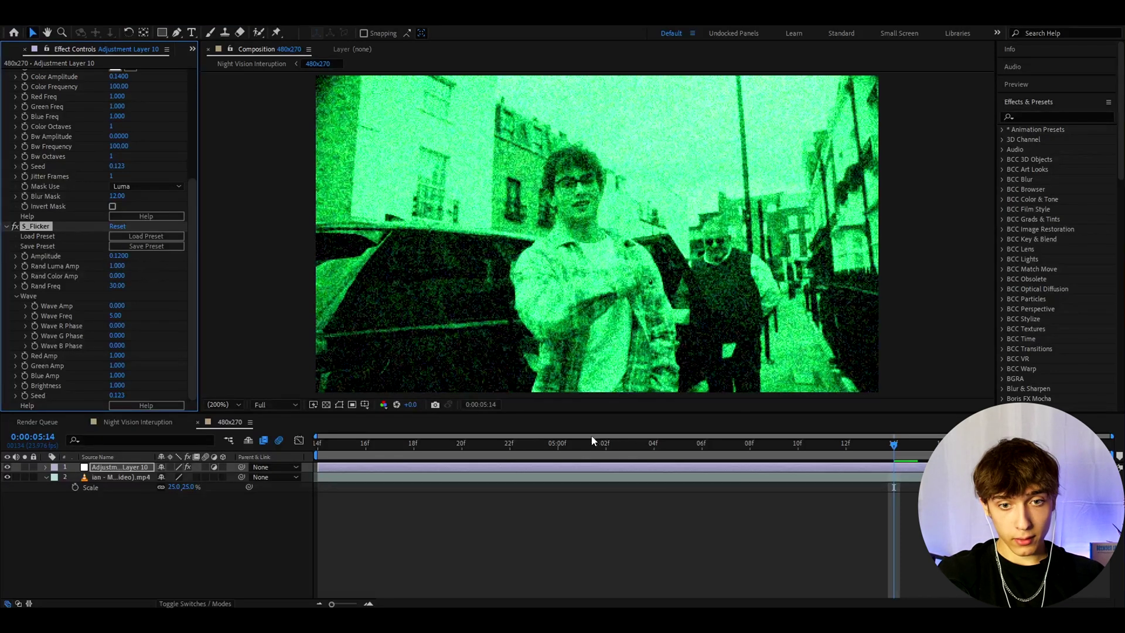
Step: Add an Exposure effect at 0.96 and scrub around 0:00:05:00 to preview
{"action": "key", "text": "ctrl+space"}
{"action": "type", "text": "ex"}
{"action": "key", "text": "Return"}
{"action": "left_click", "coordinate": [119, 345]}
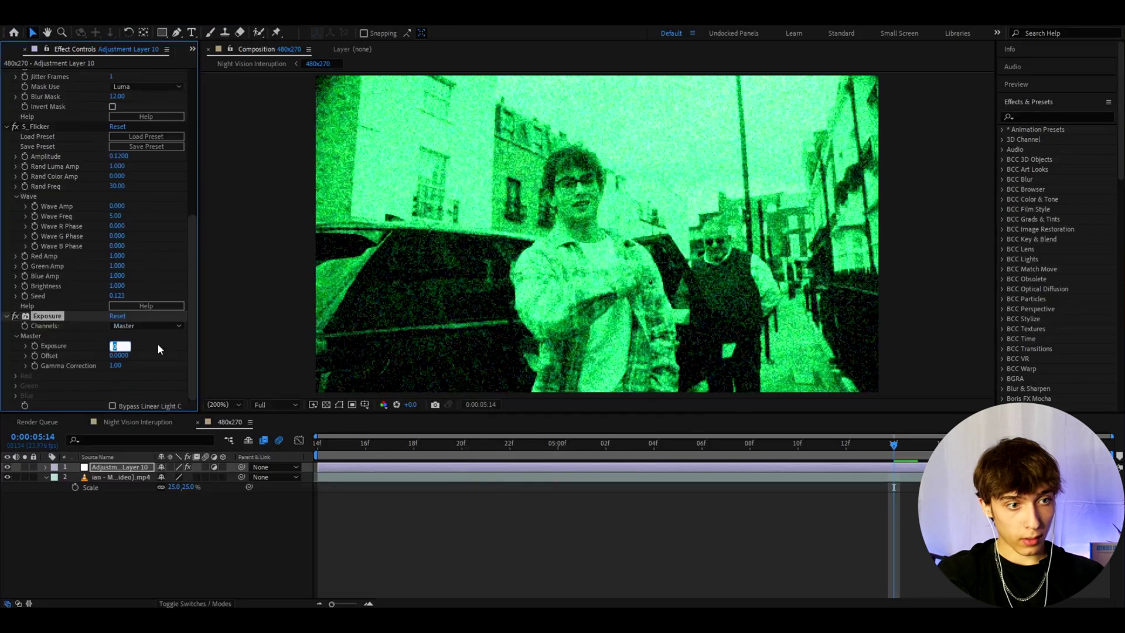
{"action": "type", "text": "0"}
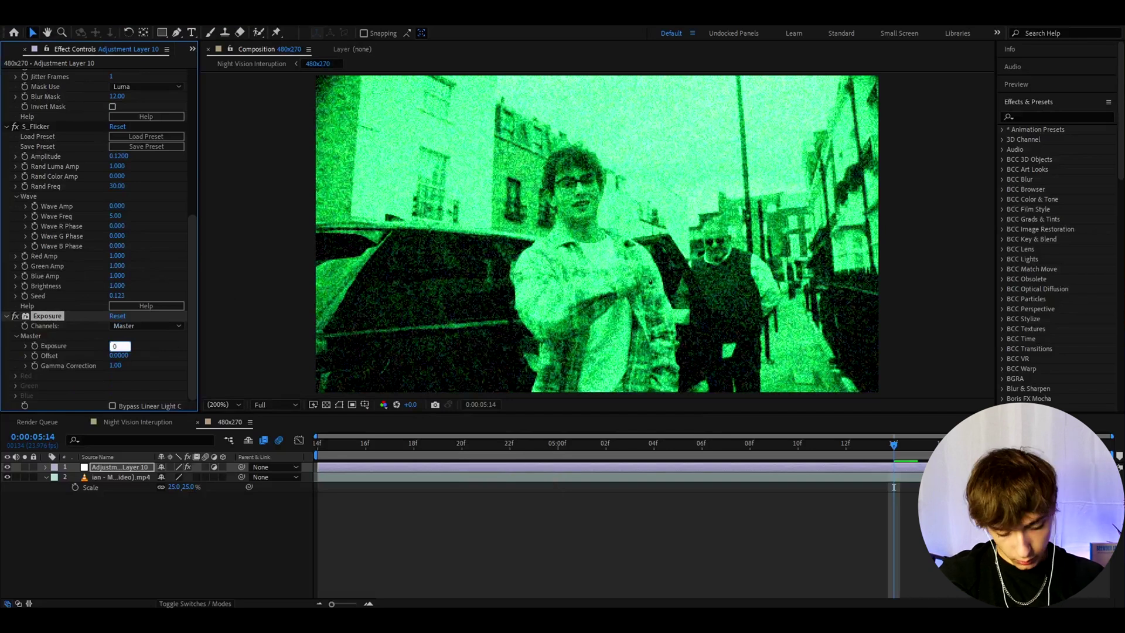
{"action": "left_click", "coordinate": [558, 444]}
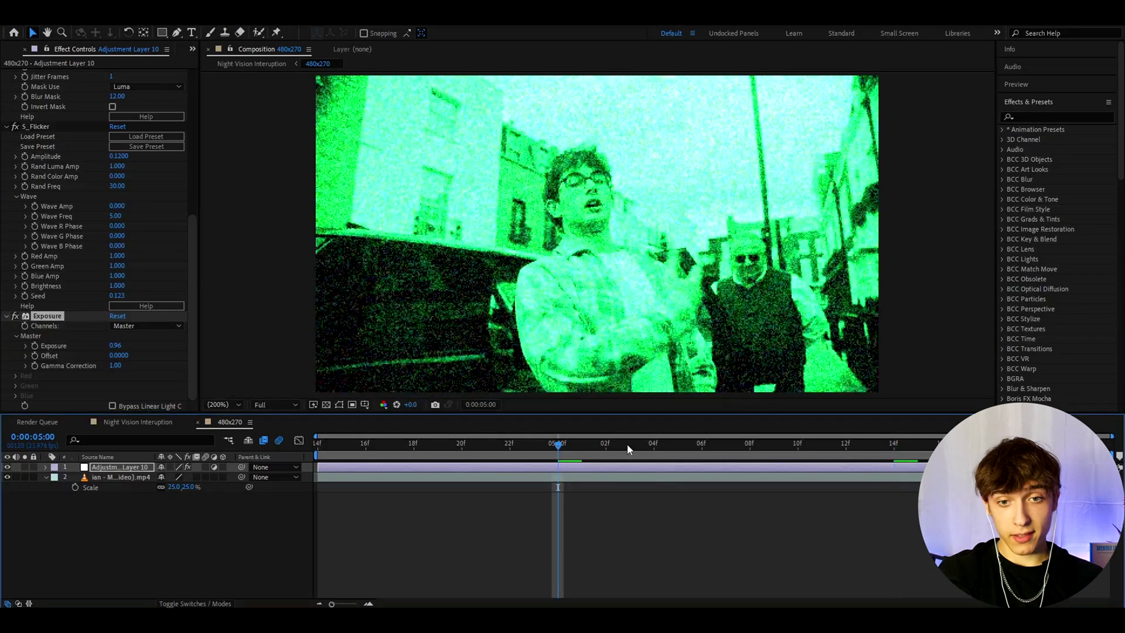
{"action": "left_click_drag", "start_coordinate": [626, 444], "coordinate": [727, 447]}
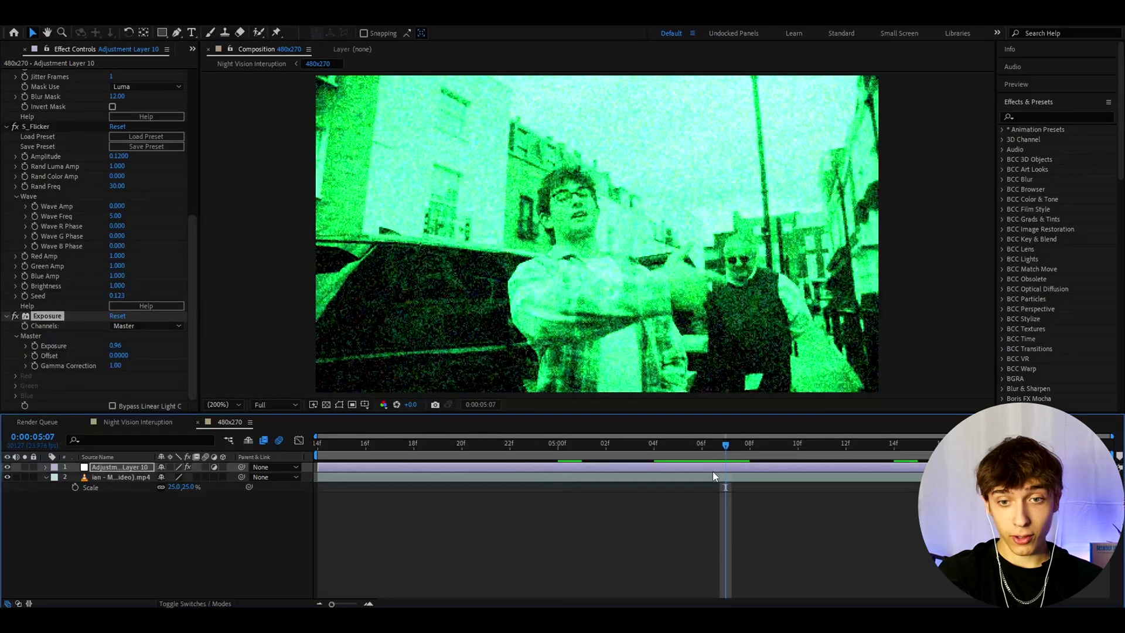
Step: Add a new adjustment layer with S_JpegDamage at Quality 0.3, then reopen the effect search
{"action": "left_click", "coordinate": [720, 467]}
{"action": "key", "text": "ctrl+alt+y"}
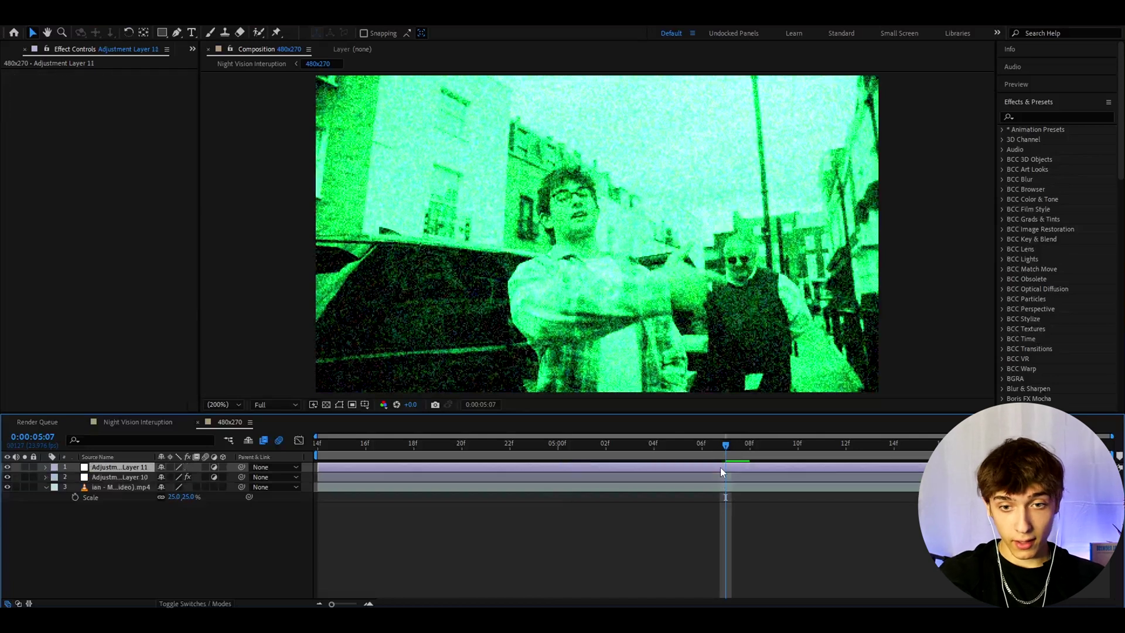
{"action": "key", "text": "ctrl+space"}
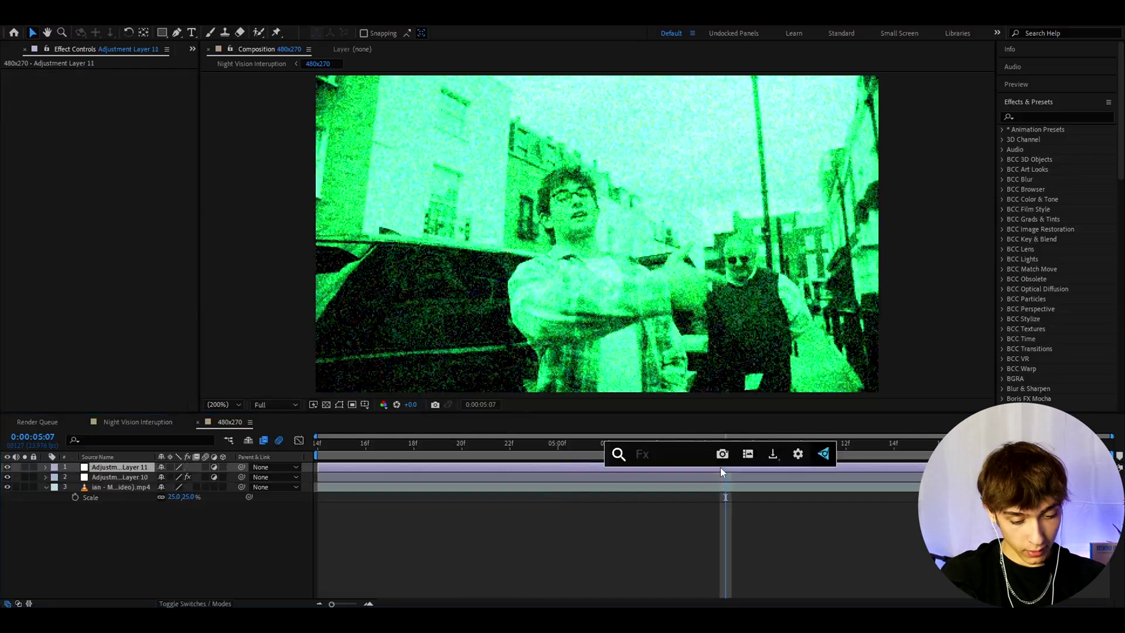
{"action": "type", "text": "s_jpeg"}
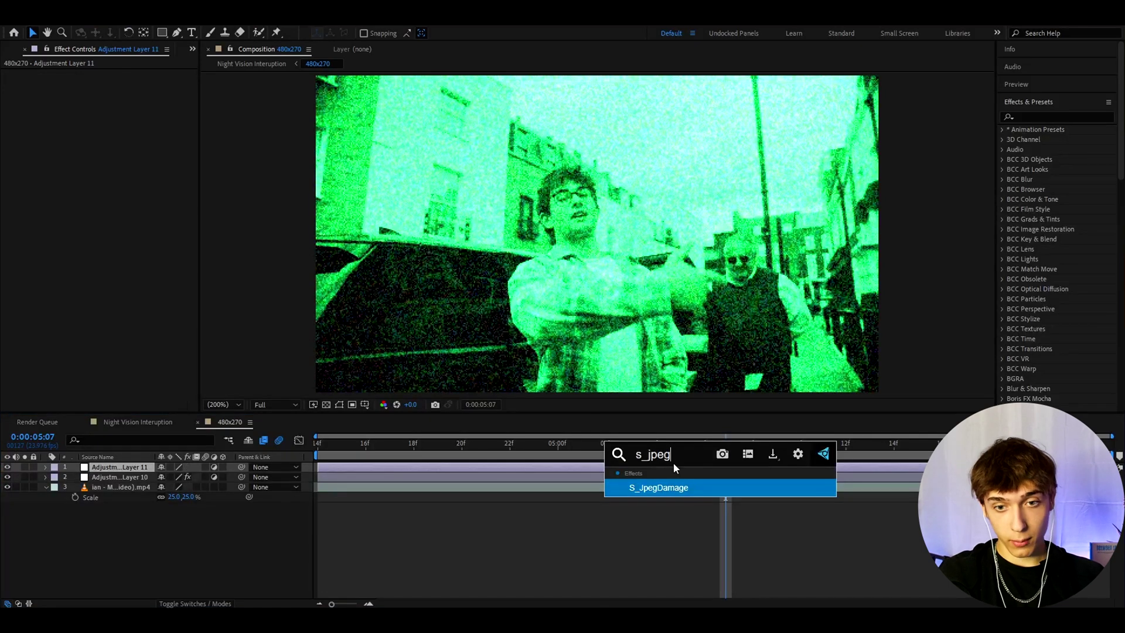
{"action": "key", "text": "Return"}
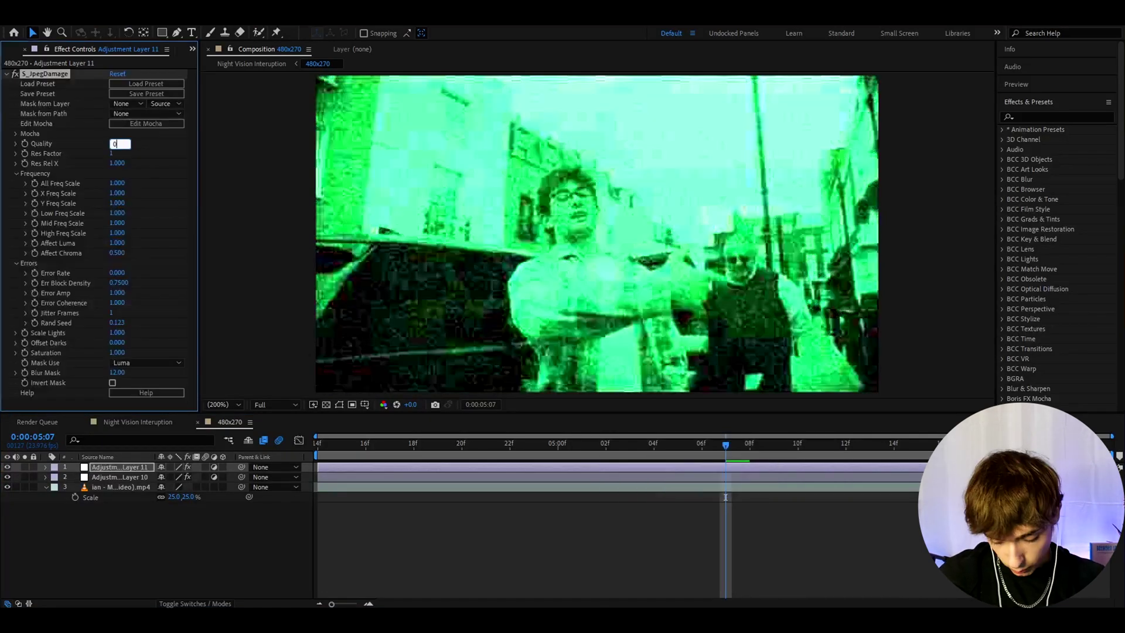
{"action": "type", "text": "0.3"}
{"action": "key", "text": "Return"}
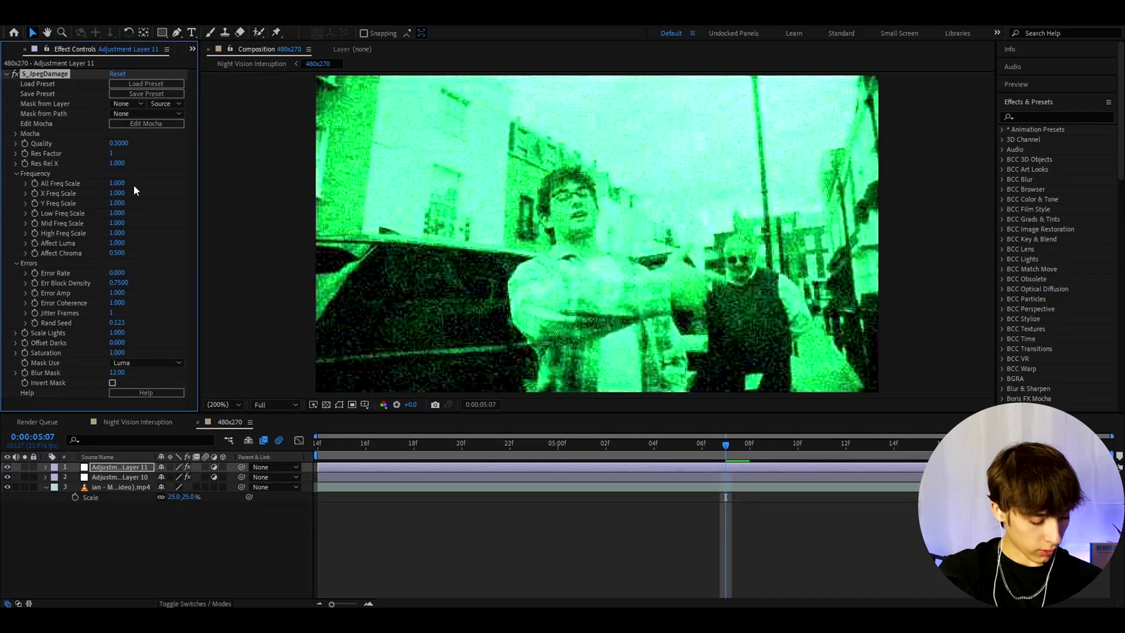
{"action": "key", "text": "ctrl+space"}
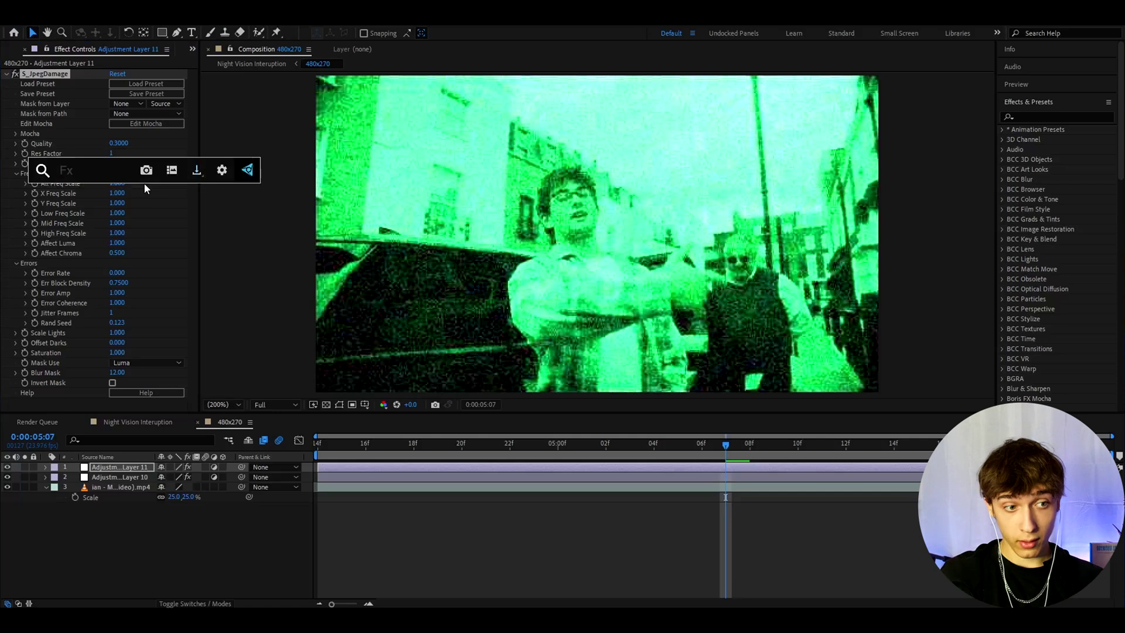
Step: Apply Signal with Tape Errors and Luma modulation off and amplification set to 0
{"action": "type", "text": "signa"}
{"action": "key", "text": "Return"}
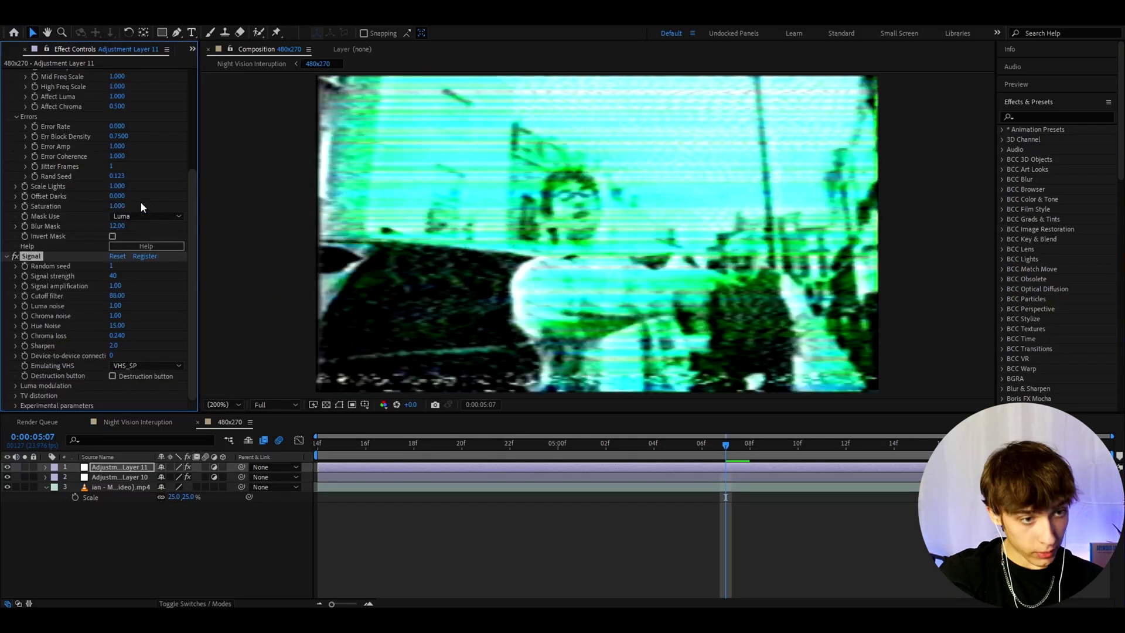
{"action": "left_click", "coordinate": [15, 385]}
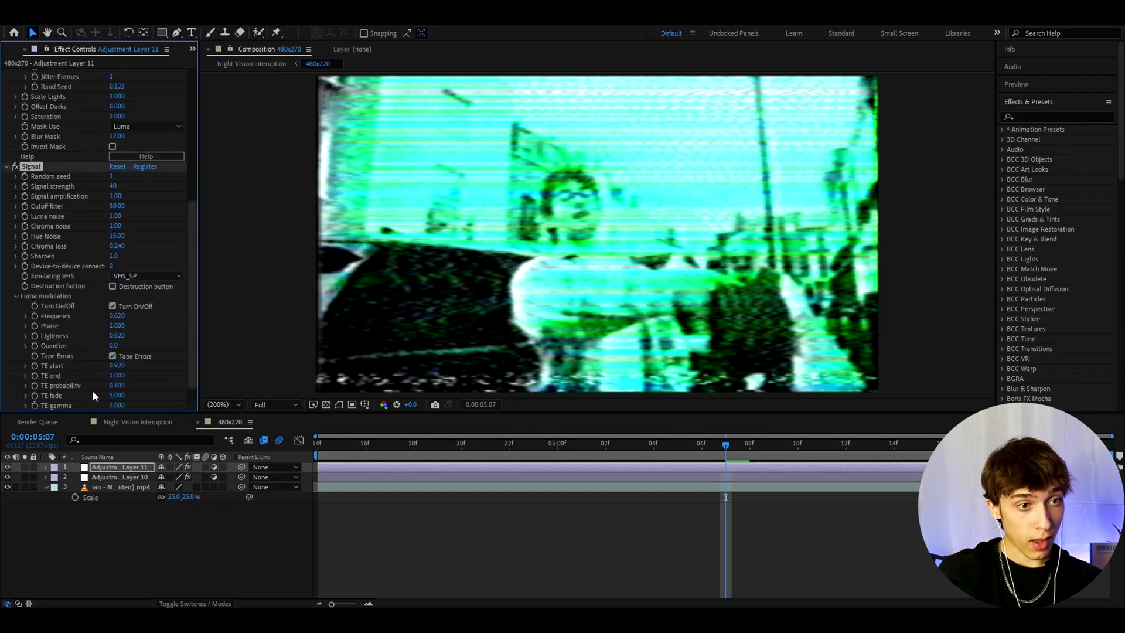
{"action": "left_click", "coordinate": [111, 357]}
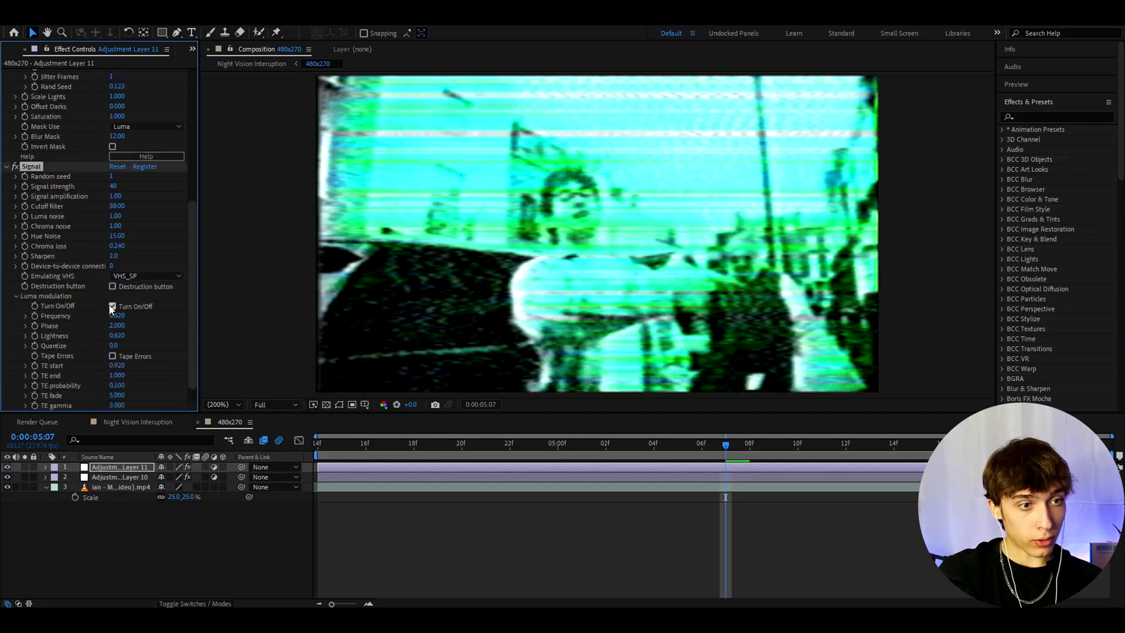
{"action": "left_click", "coordinate": [112, 306]}
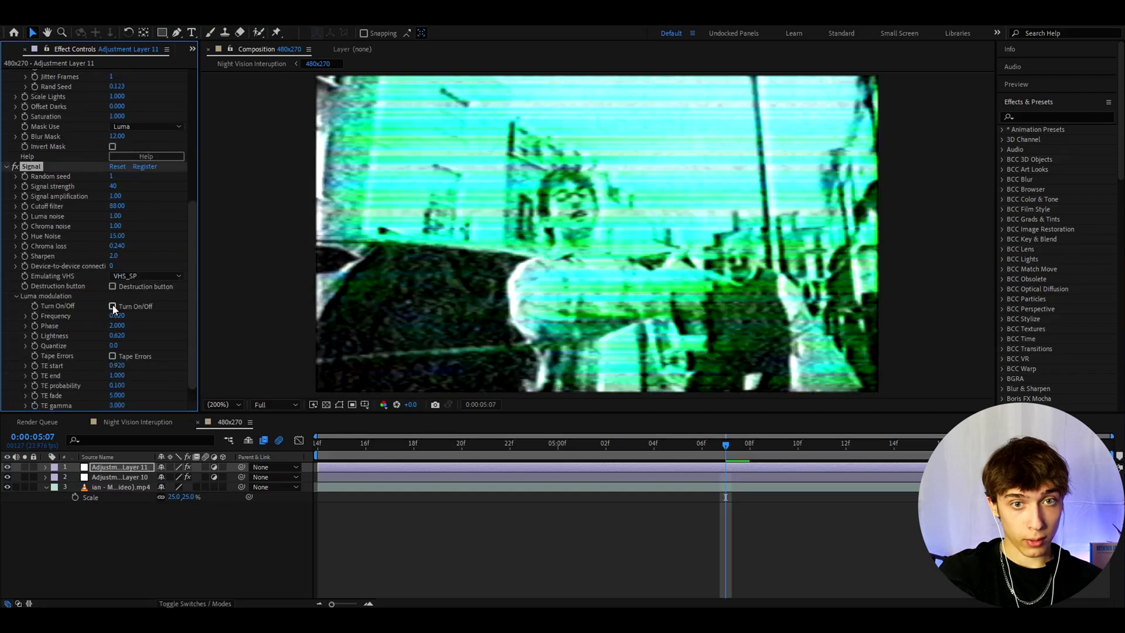
{"action": "left_click", "coordinate": [113, 194]}
{"action": "type", "text": "0"}
{"action": "key", "text": "Return"}
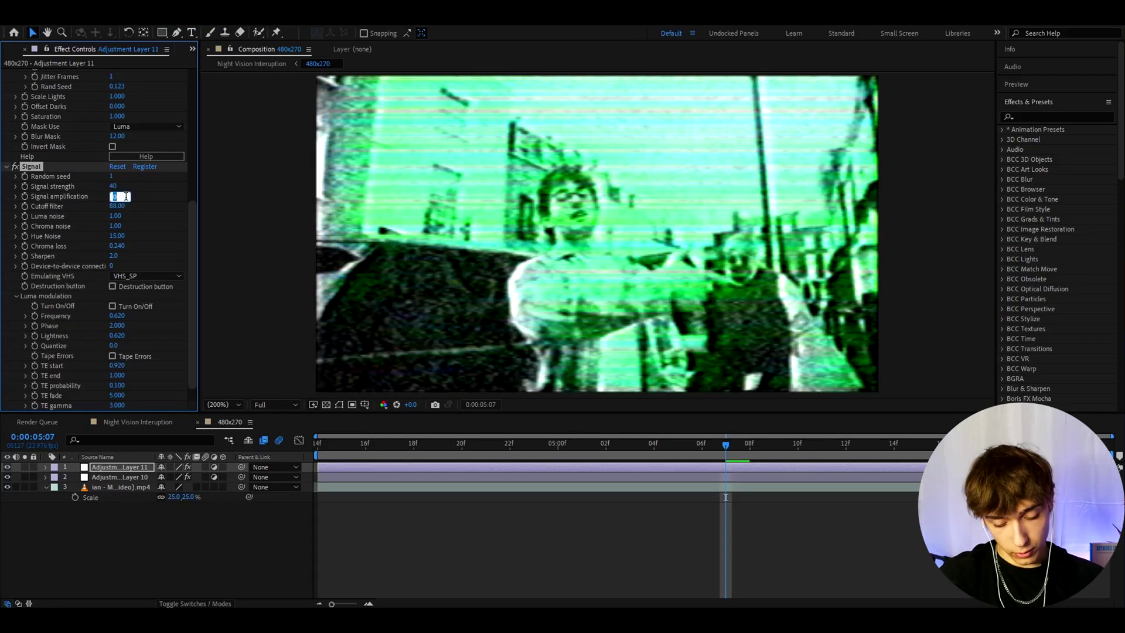
{"action": "key", "text": "BackSpace"}
{"action": "key", "text": "BackSpace"}
{"action": "key", "text": "BackSpace"}
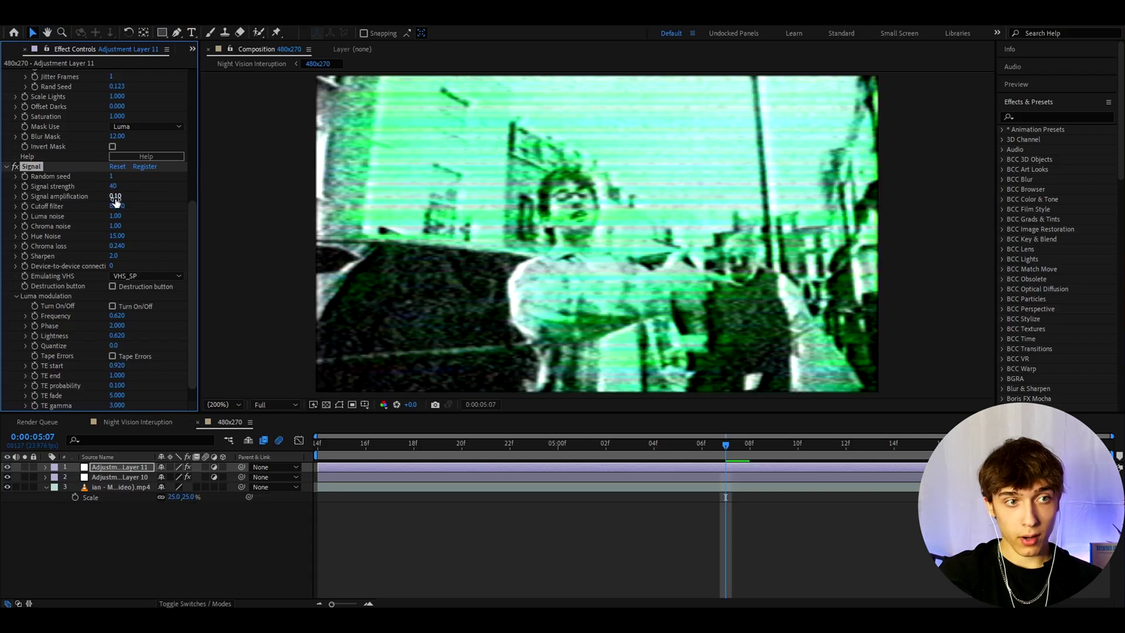
{"action": "type", "text": "0"}
{"action": "key", "text": "Return"}
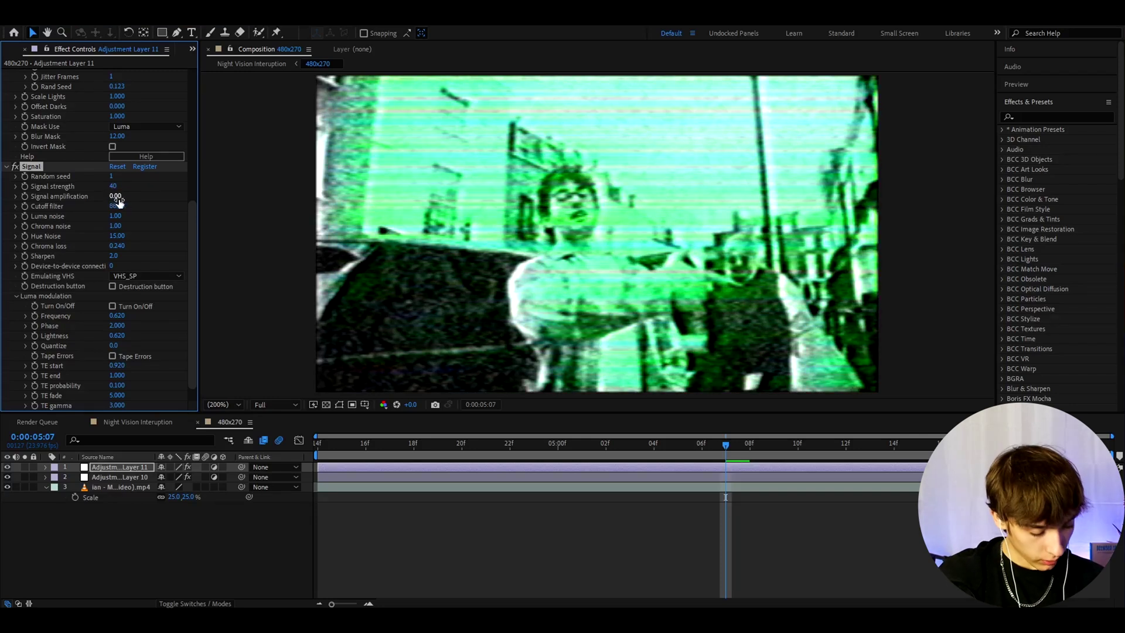
Step: Set Signal's Cutoff to 100000, Hue Noise 1, Chroma loss 0, Sharpen 1, and preview
{"action": "left_click_drag", "start_coordinate": [106, 201], "coordinate": [400, 224]}
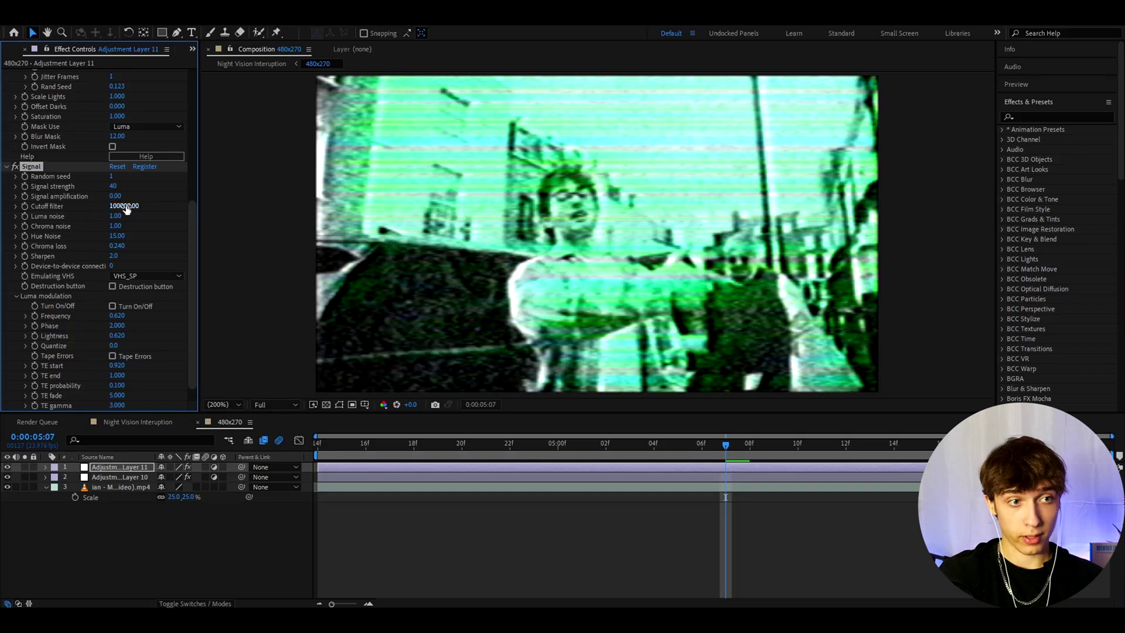
{"action": "left_click", "coordinate": [119, 236]}
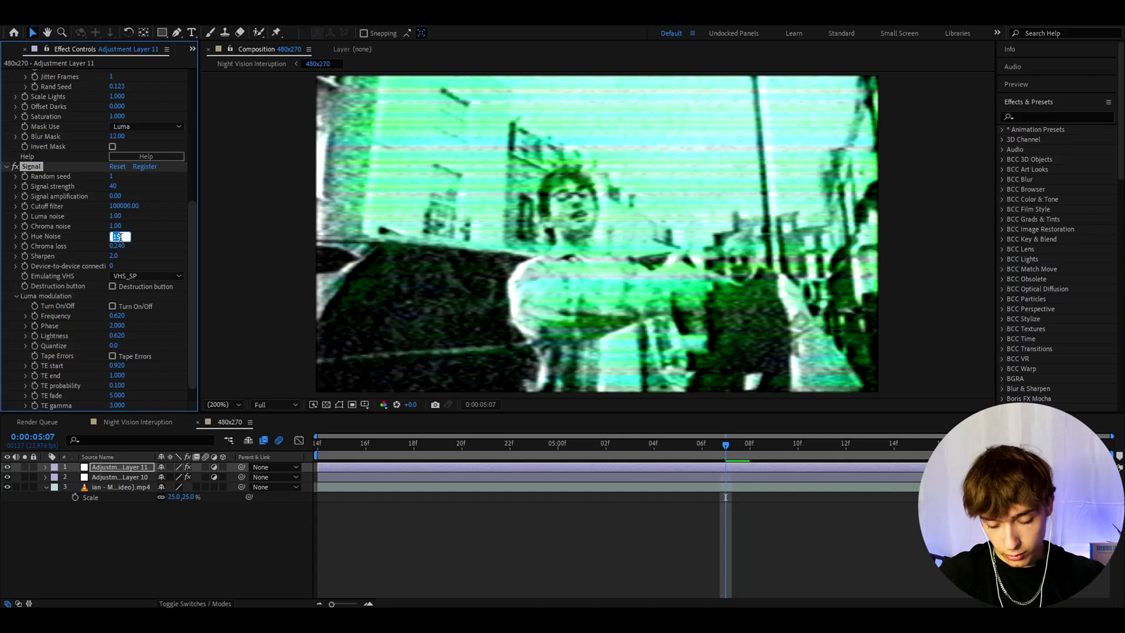
{"action": "type", "text": "1"}
{"action": "key", "text": "Tab"}
{"action": "type", "text": "0"}
{"action": "key", "text": "Return"}
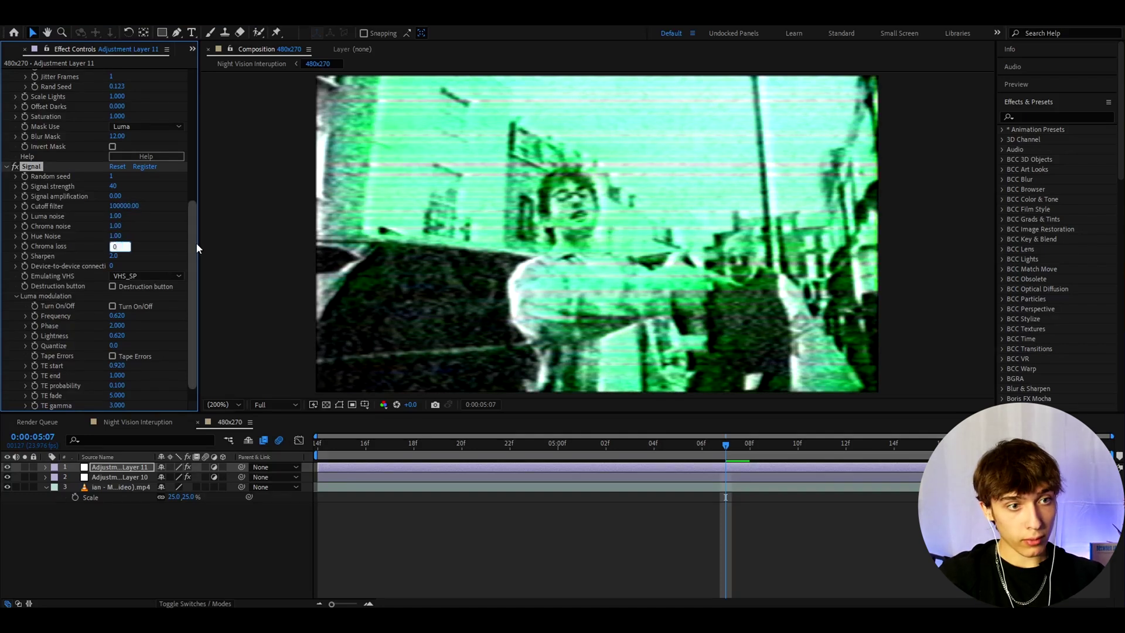
{"action": "left_click", "coordinate": [114, 256]}
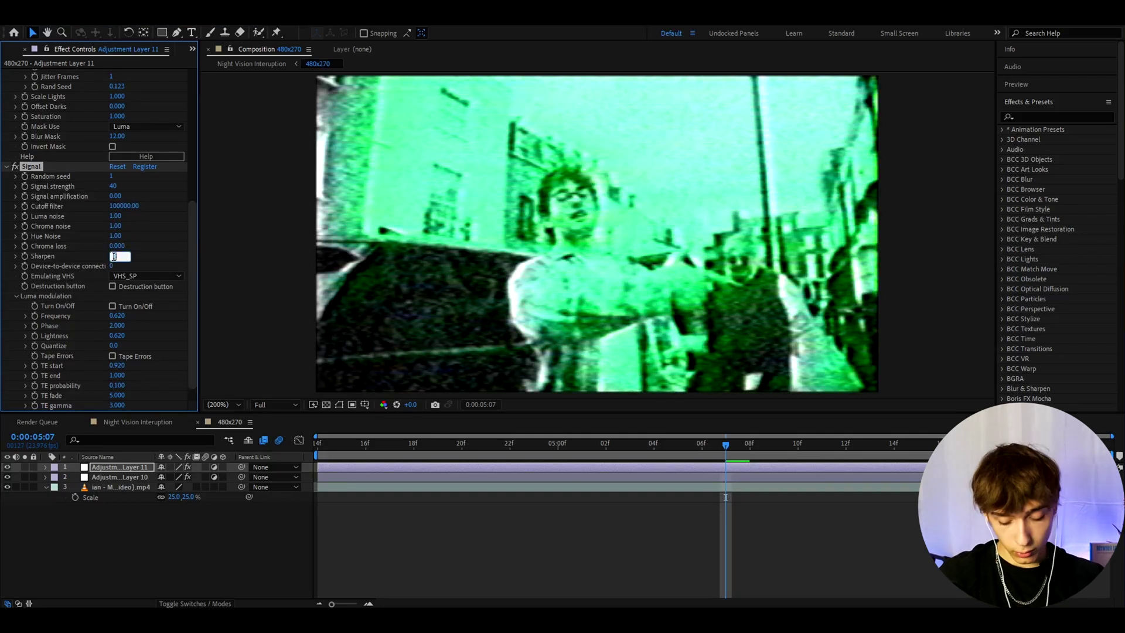
{"action": "type", "text": "1"}
{"action": "key", "text": "Return"}
{"action": "key", "text": "space"}
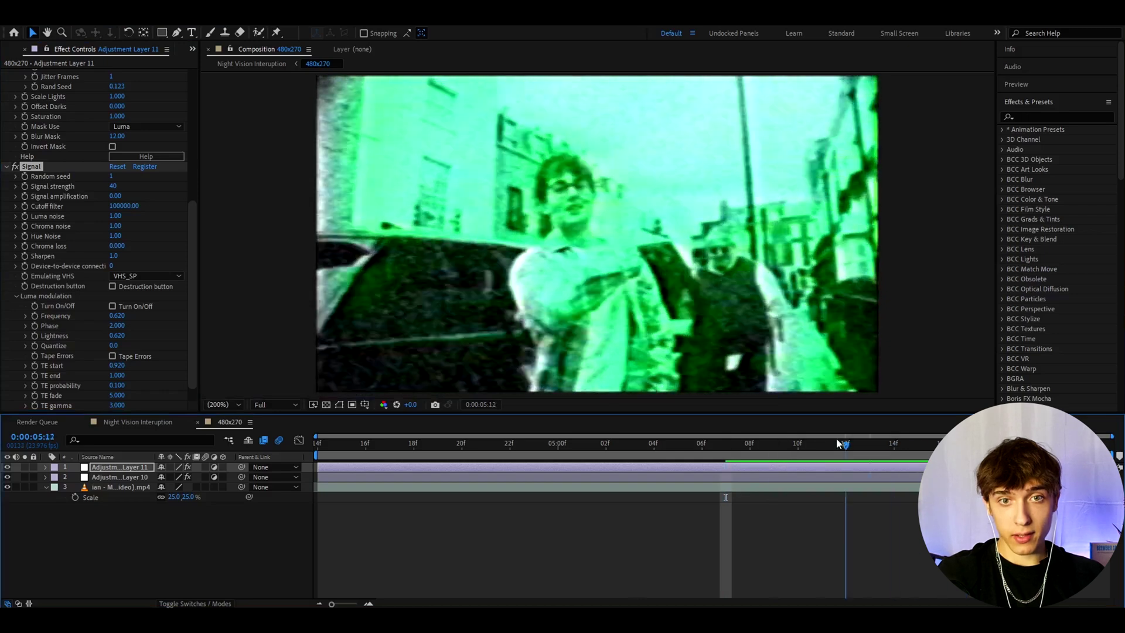
{"action": "key", "text": "space"}
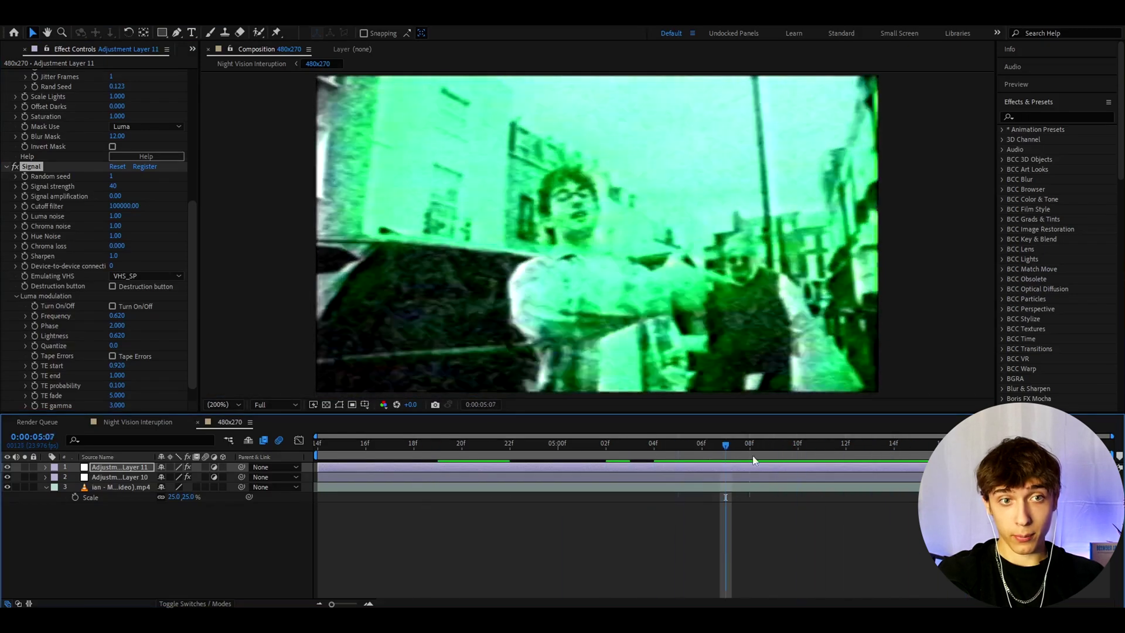
Step: In Night Vision Interuption, add Motion Tile to the 480x270 layer with Output Width 80
{"action": "left_click", "coordinate": [138, 423]}
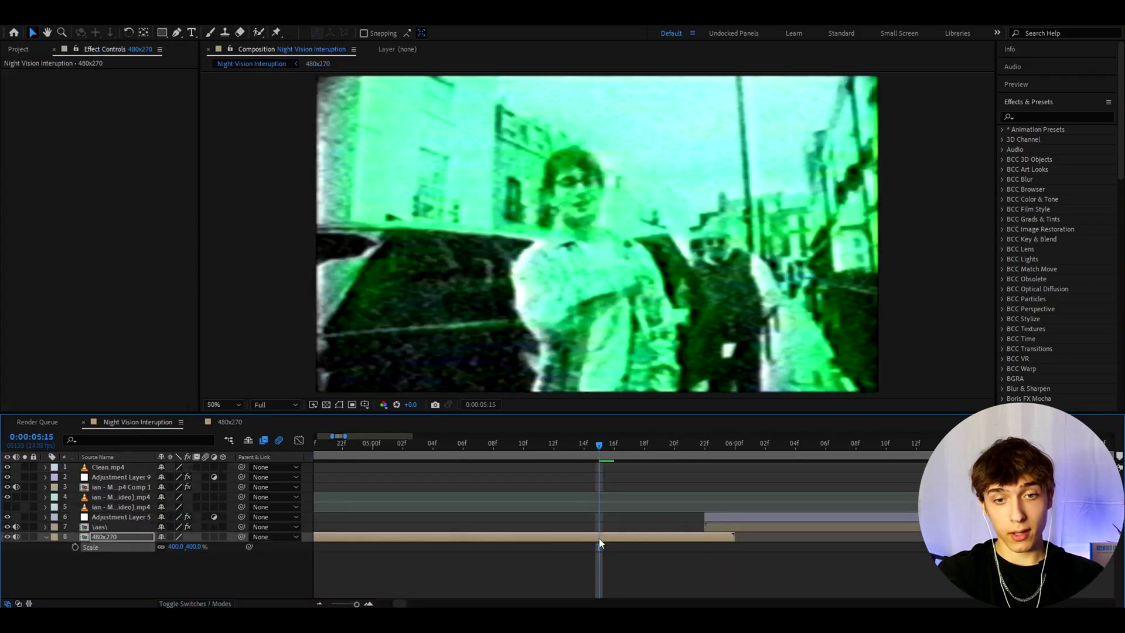
{"action": "scroll", "coordinate": [593, 438], "scroll_direction": "down", "scroll_amount": 4}
{"action": "left_click", "coordinate": [555, 443]}
{"action": "key", "text": "space"}
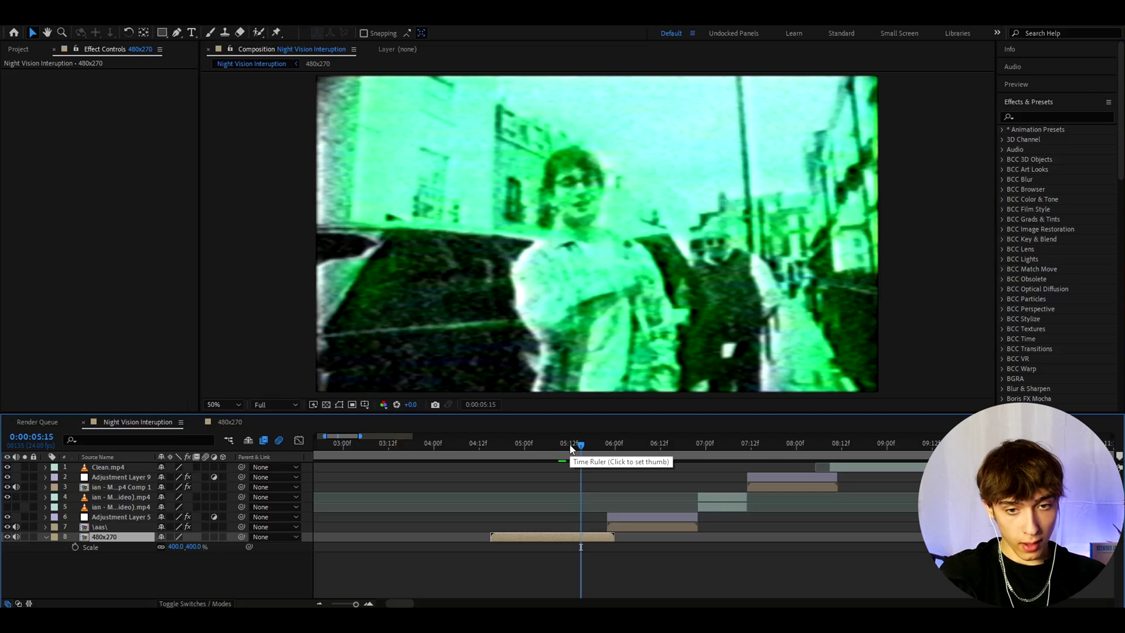
{"action": "key", "text": "ctrl+space"}
{"action": "type", "text": "m"}
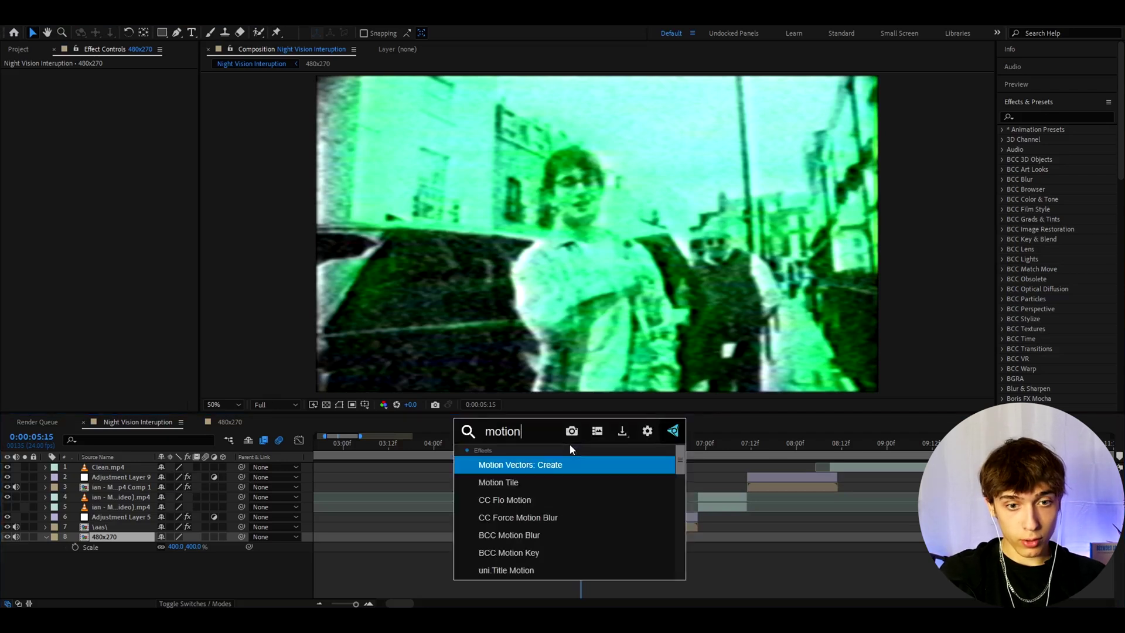
{"action": "key", "text": "Down"}
{"action": "key", "text": "Return"}
{"action": "left_click", "coordinate": [119, 113]}
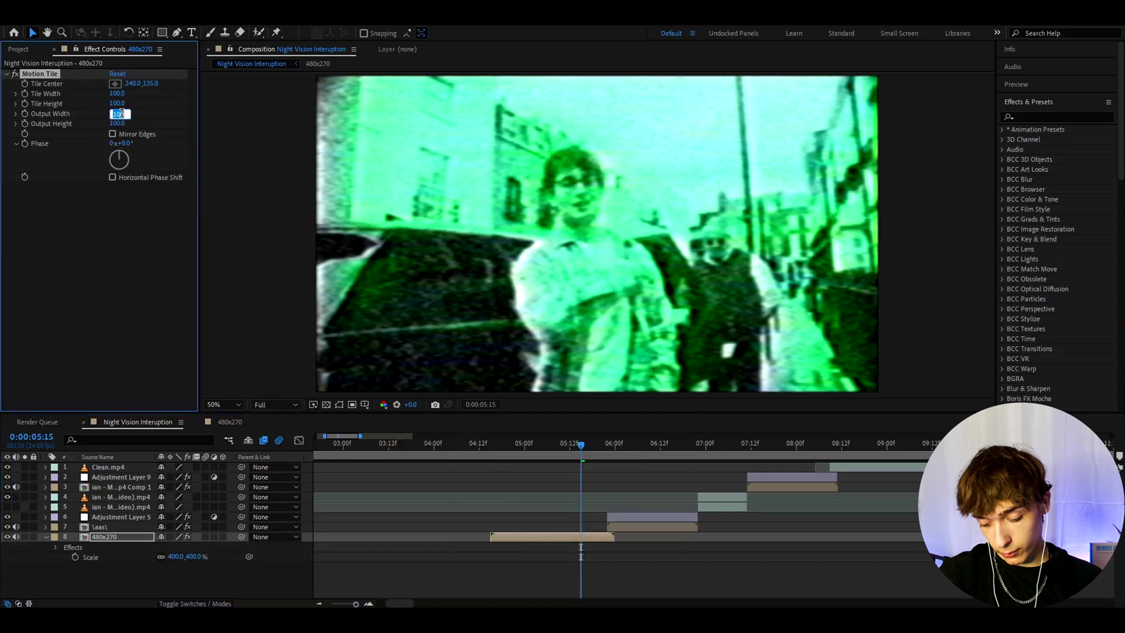
{"action": "type", "text": "80"}
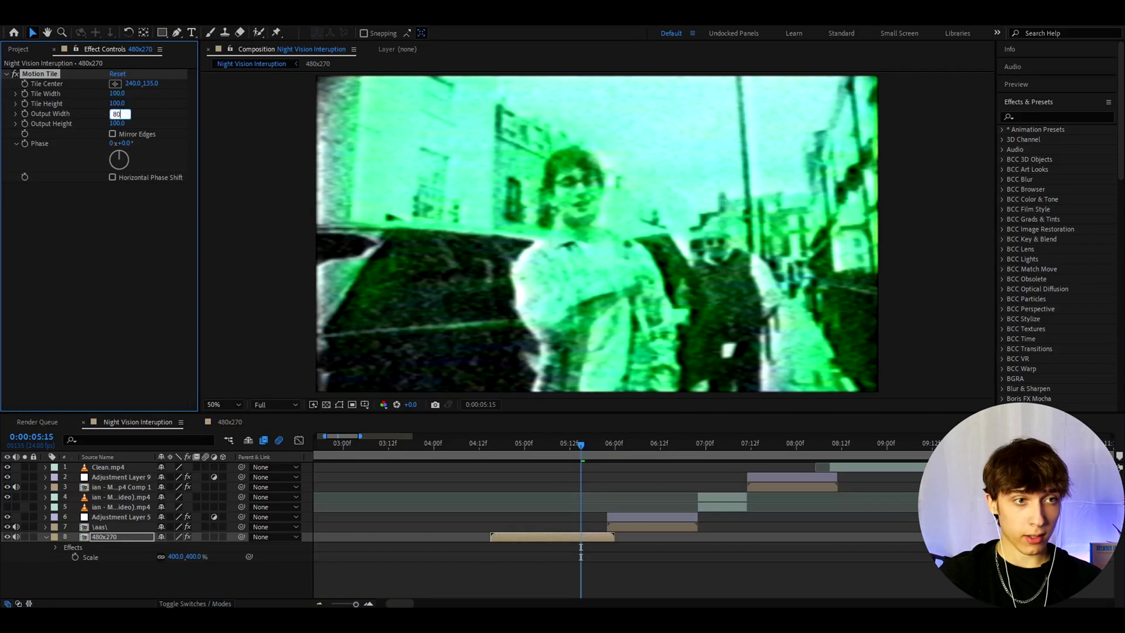
{"action": "key", "text": "Return"}
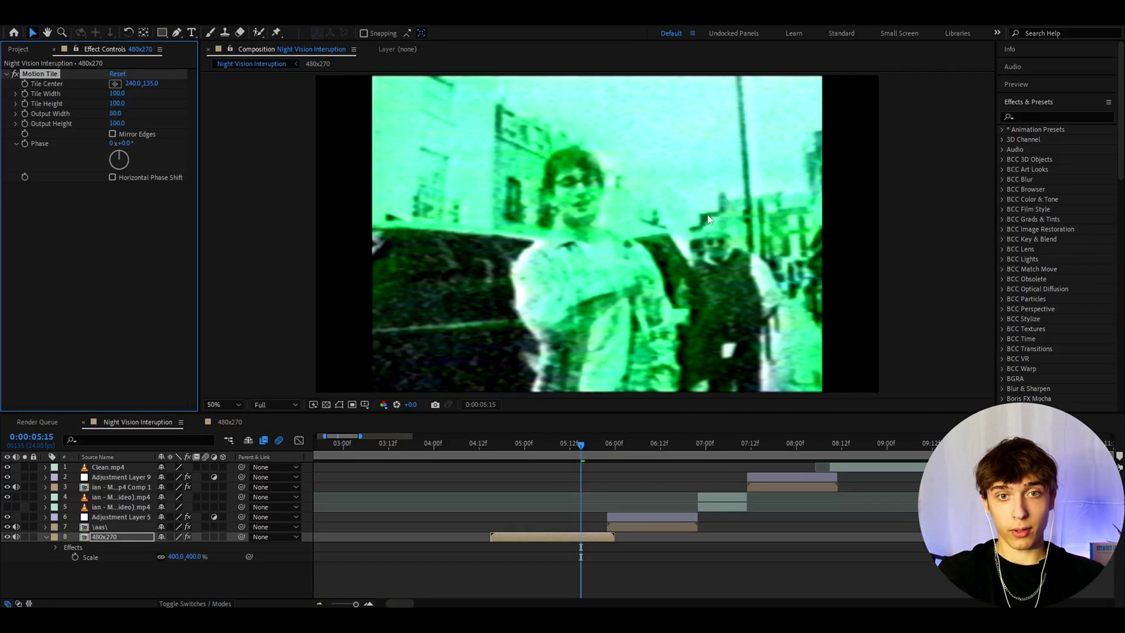
{"action": "left_click_drag", "start_coordinate": [586, 451], "coordinate": [560, 450]}
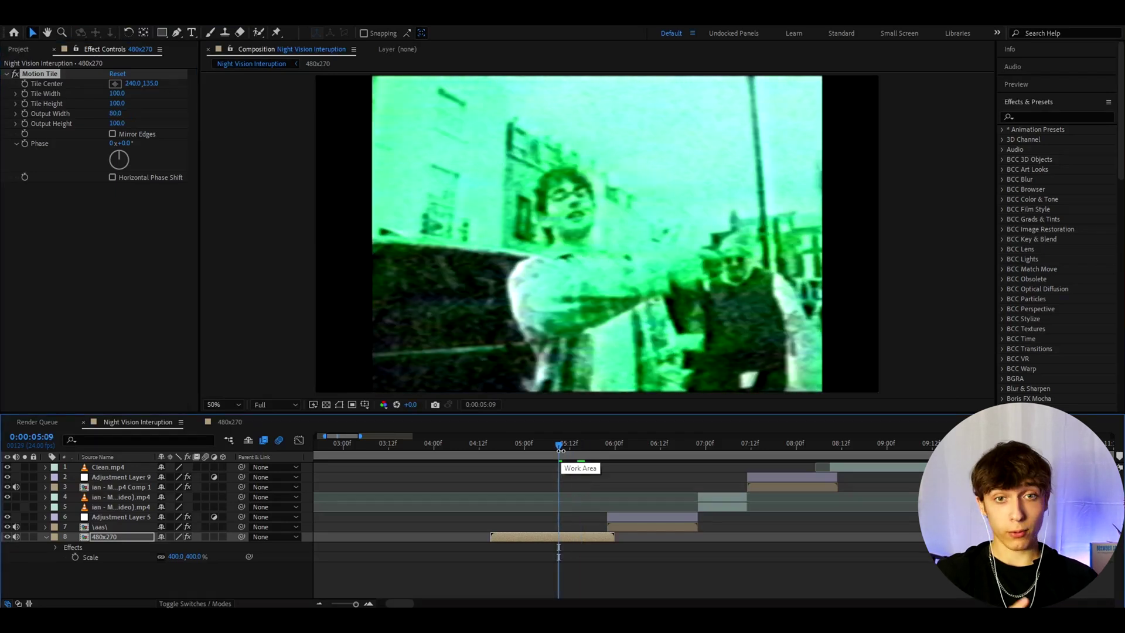
Step: Add Posterize Time at a 12 fps frame rate and scrub to check the choppier motion
{"action": "key", "text": "ctrl+space"}
{"action": "type", "text": "post"}
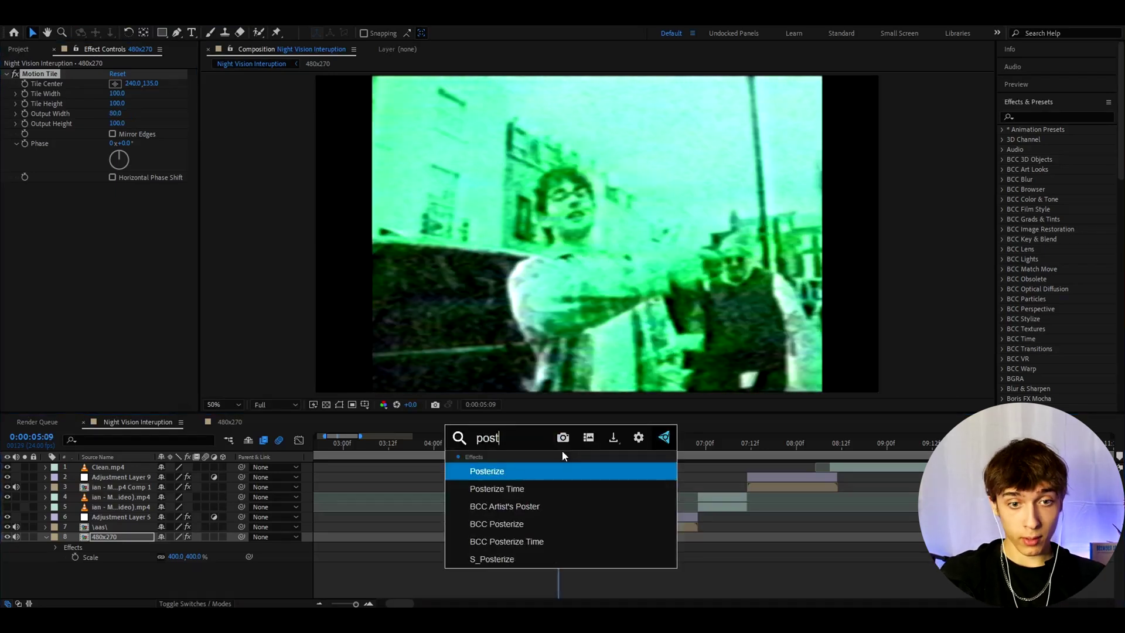
{"action": "key", "text": "Return"}
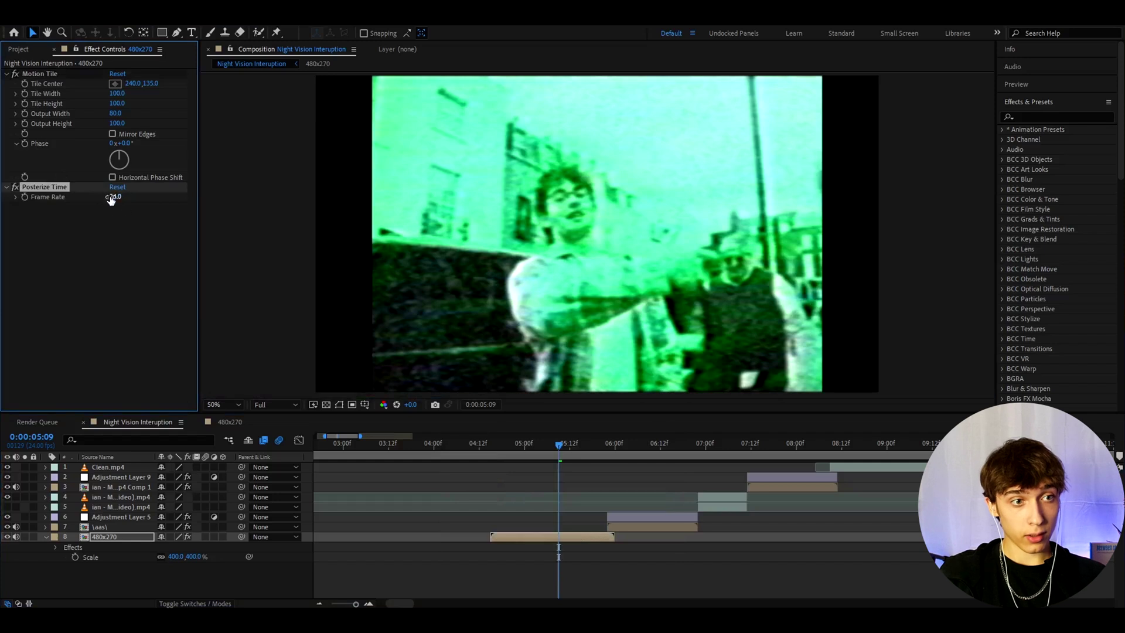
{"action": "left_click", "coordinate": [113, 197]}
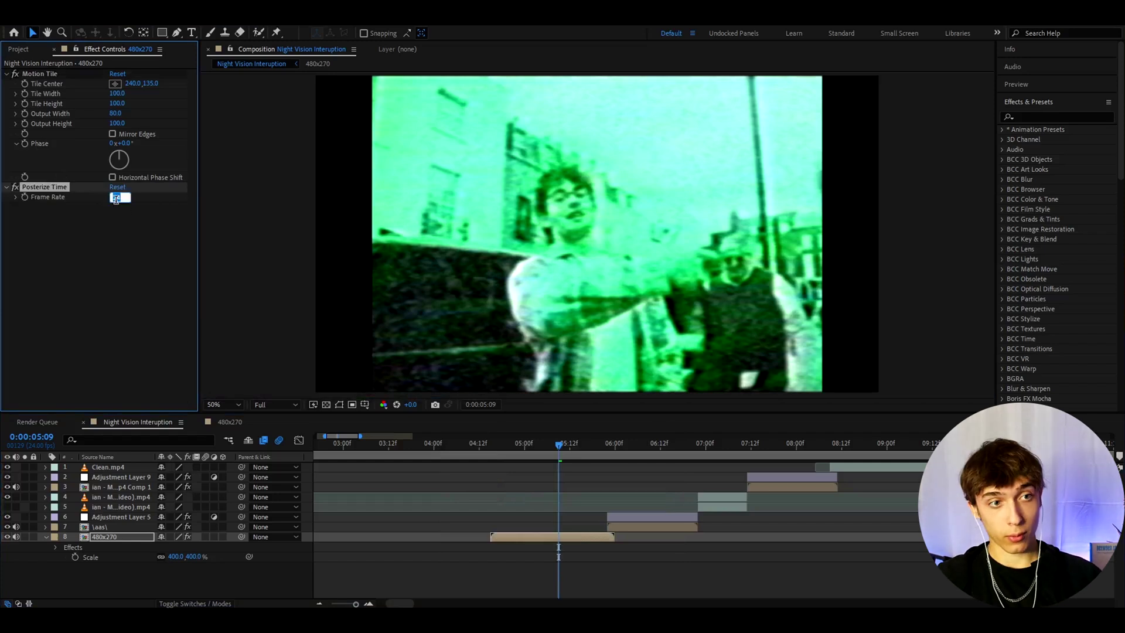
{"action": "key", "text": "Return"}
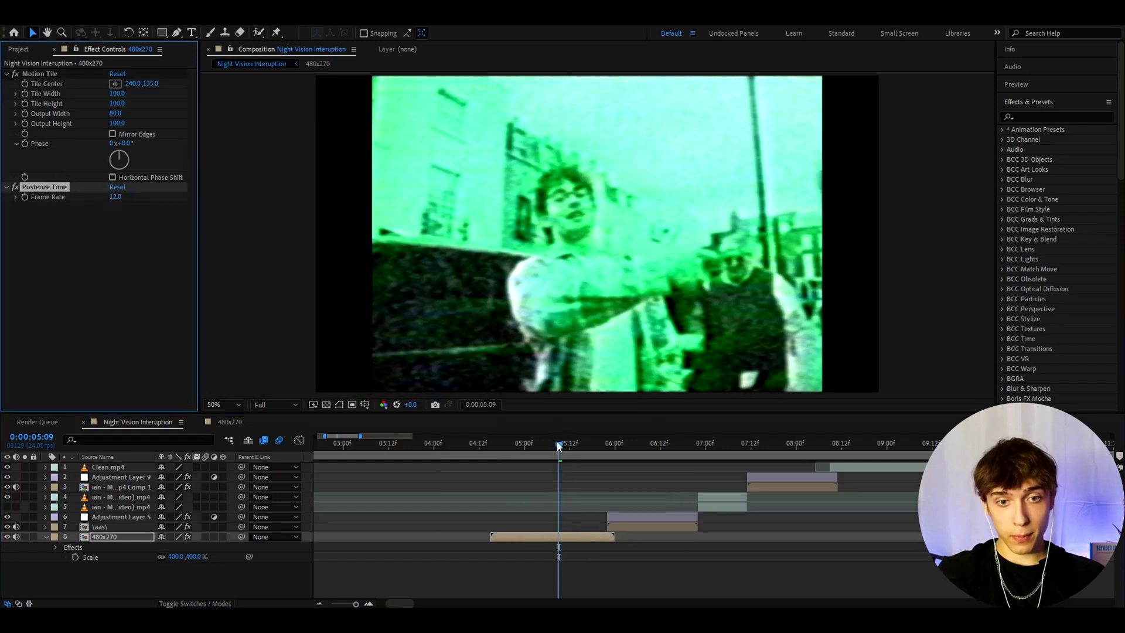
{"action": "left_click", "coordinate": [577, 443]}
{"action": "mouse_move", "coordinate": [577, 444]}
{"action": "left_mouse_down"}
{"action": "mouse_move", "coordinate": [553, 437]}
{"action": "mouse_move", "coordinate": [569, 434]}
{"action": "left_mouse_up"}
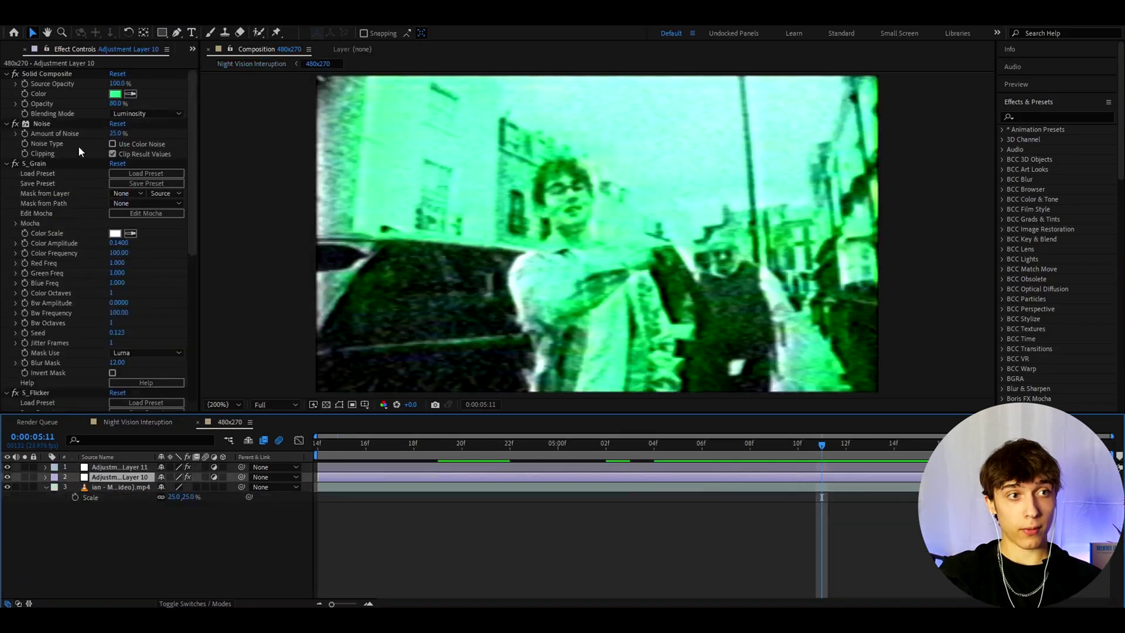
Step: Save all Adjustment Layer 10 effects as preset 'Night Vision bottom layer 480x270' in a new 'Night Vision BEST' folder
{"action": "left_click", "coordinate": [40, 74]}
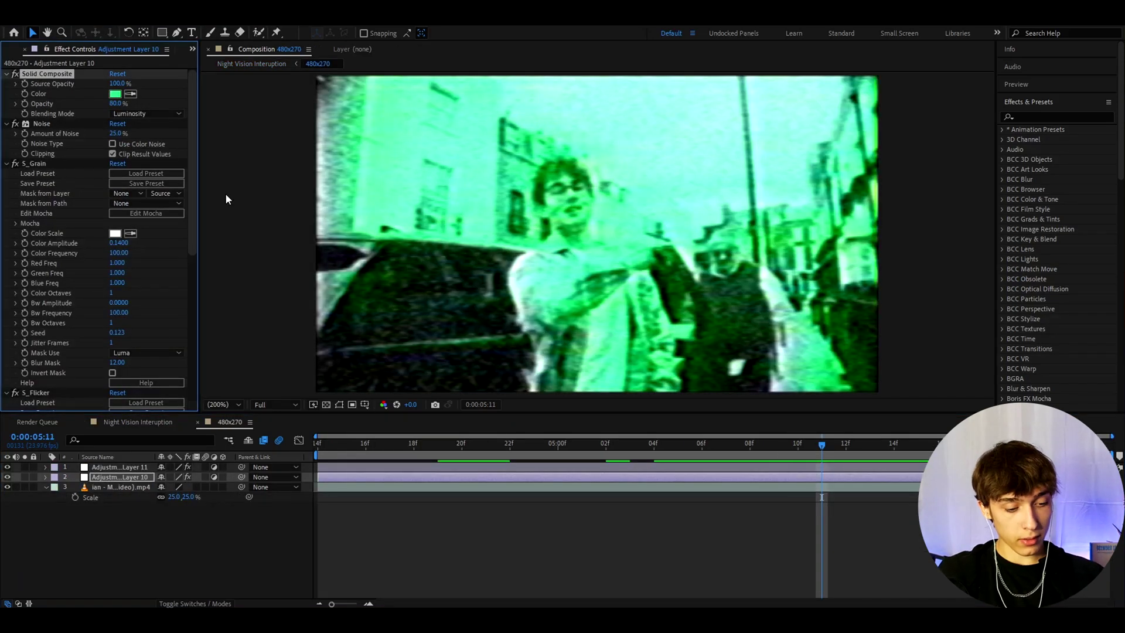
{"action": "key", "text": "ctrl+a"}
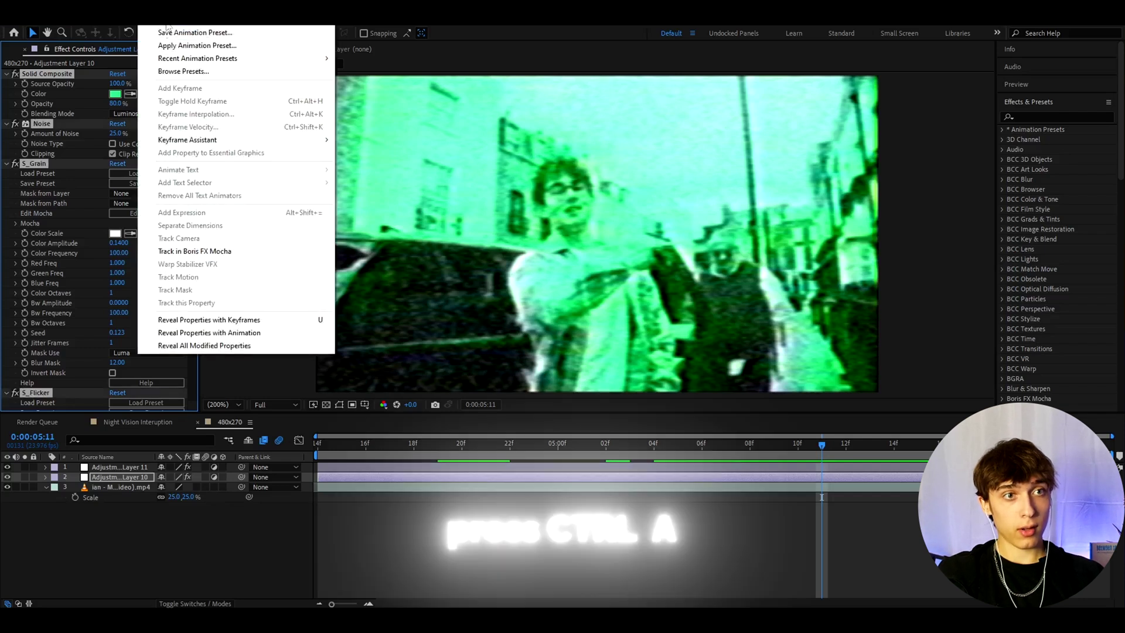
{"action": "left_click", "coordinate": [266, 30]}
{"action": "right_click", "coordinate": [847, 290]}
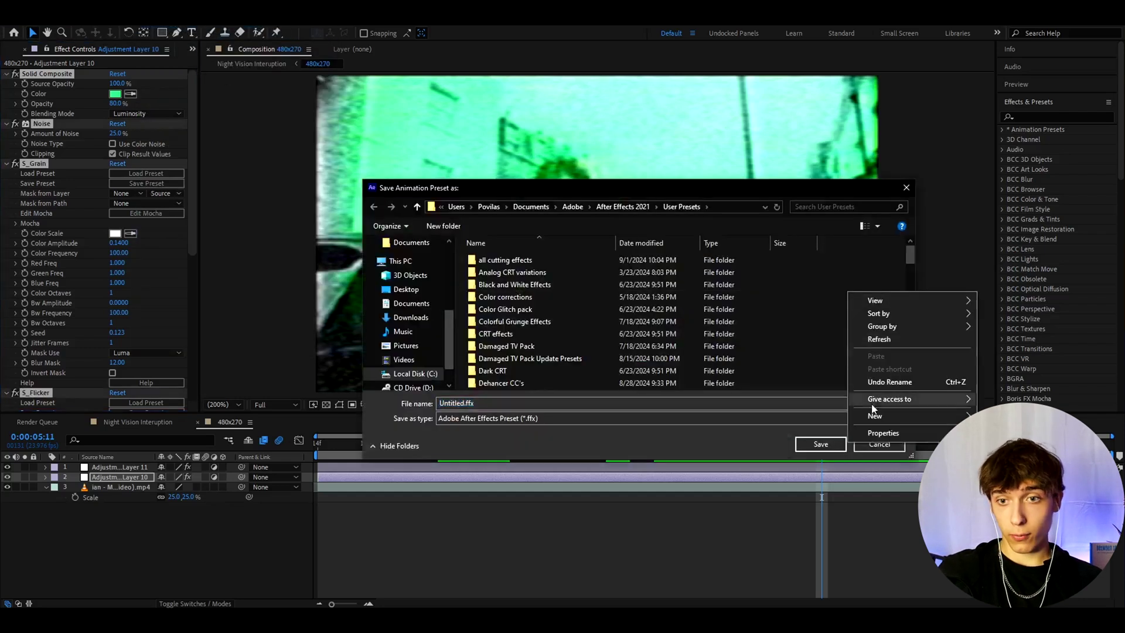
{"action": "mouse_move", "coordinate": [887, 417]}
{"action": "left_click", "coordinate": [712, 410]}
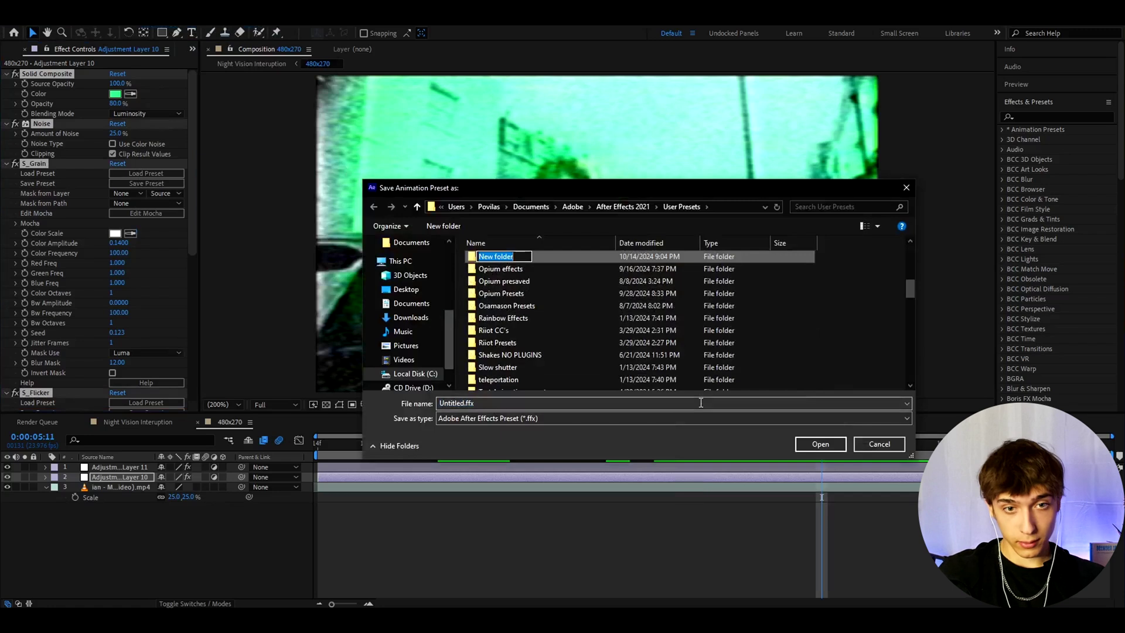
{"action": "type", "text": "Night Vision BEST"}
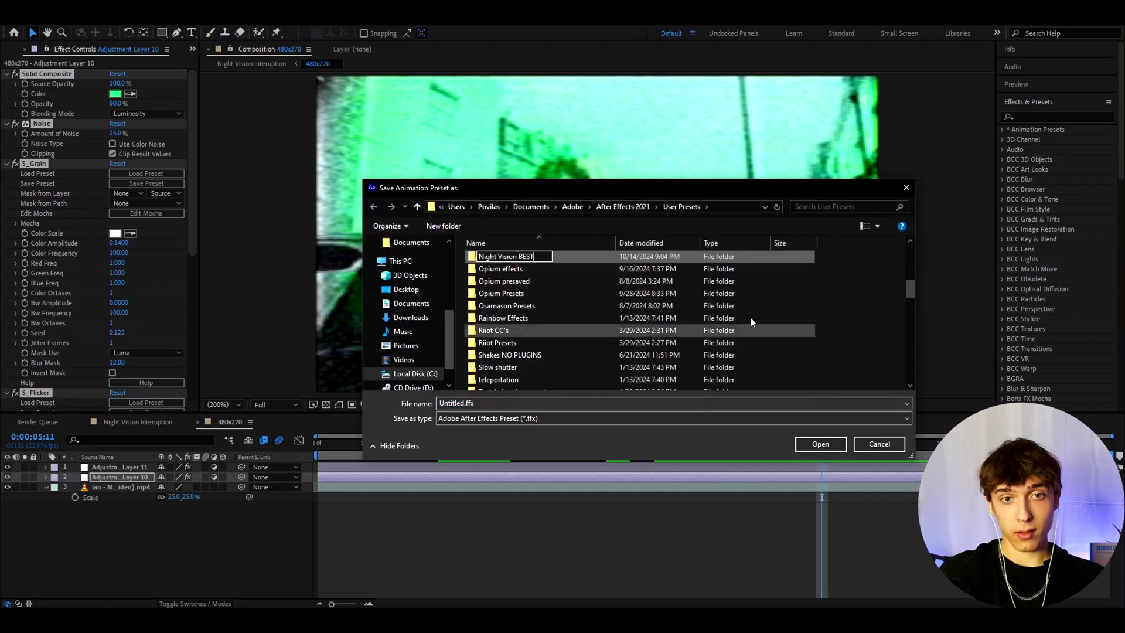
{"action": "key", "text": "Return"}
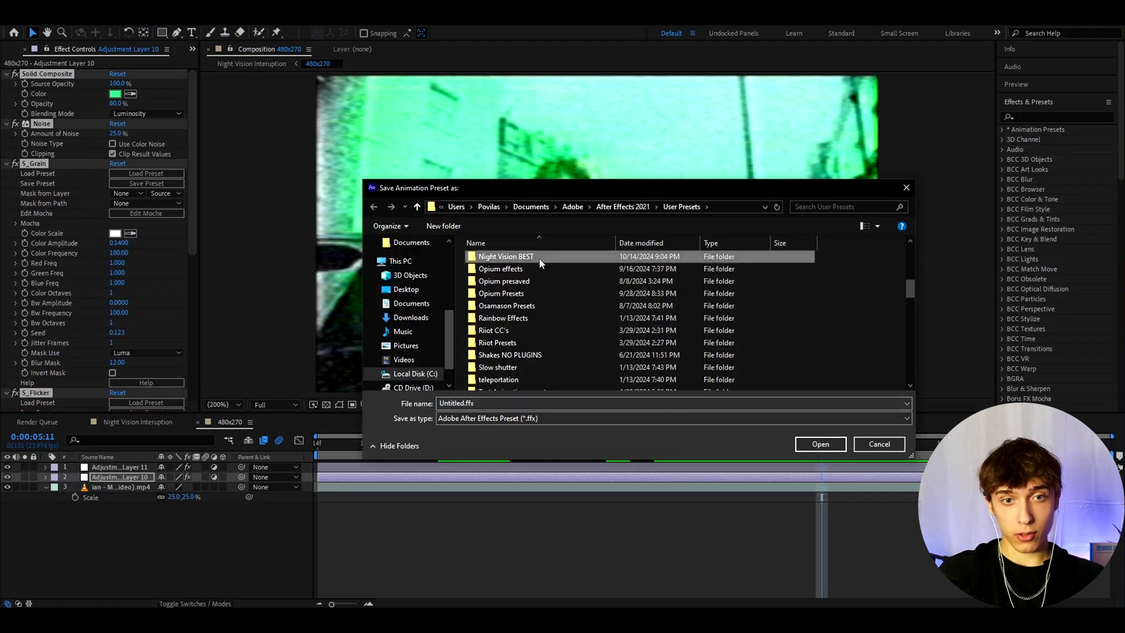
{"action": "double_click", "coordinate": [506, 256]}
{"action": "double_click", "coordinate": [471, 404]}
{"action": "type", "text": "Nigh"}
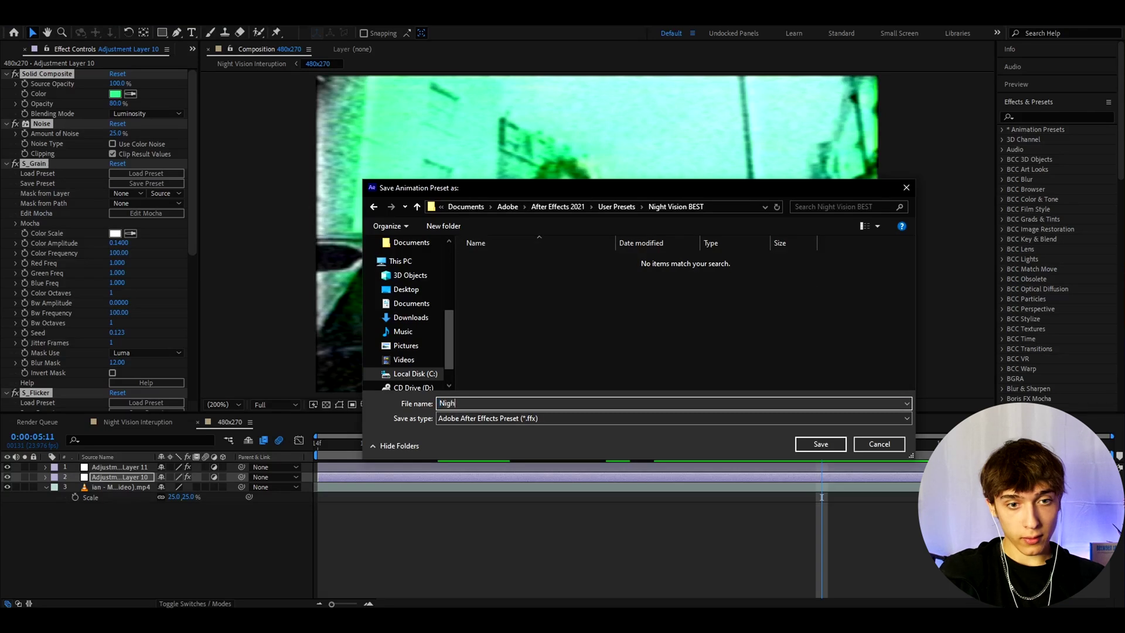
{"action": "type", "text": "t Vision bo"}
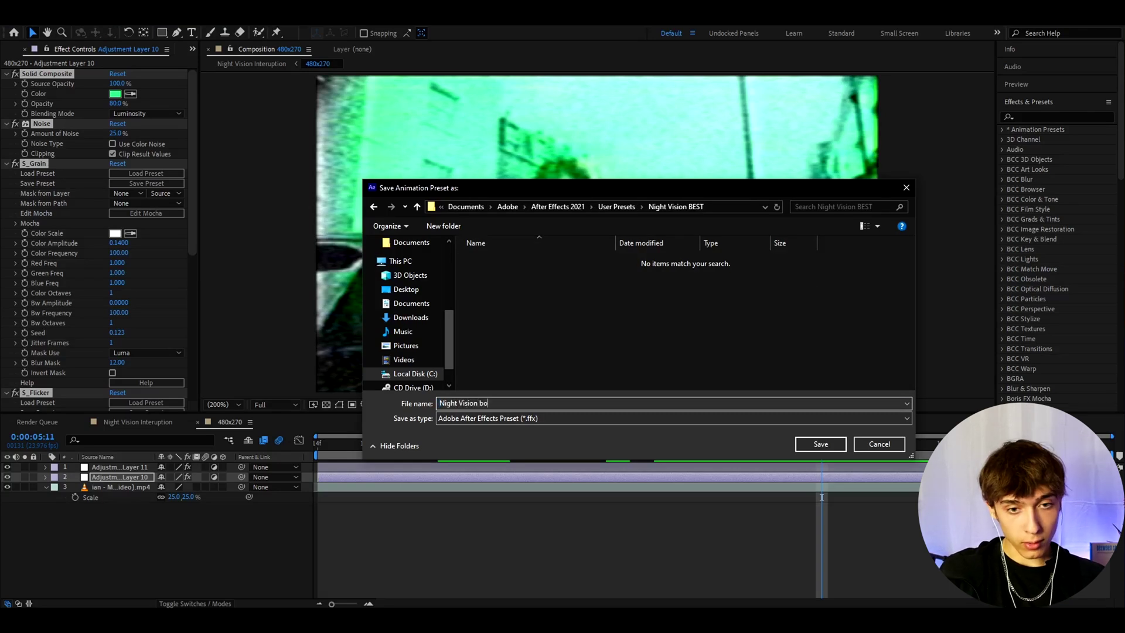
{"action": "type", "text": "ttom layer 480"}
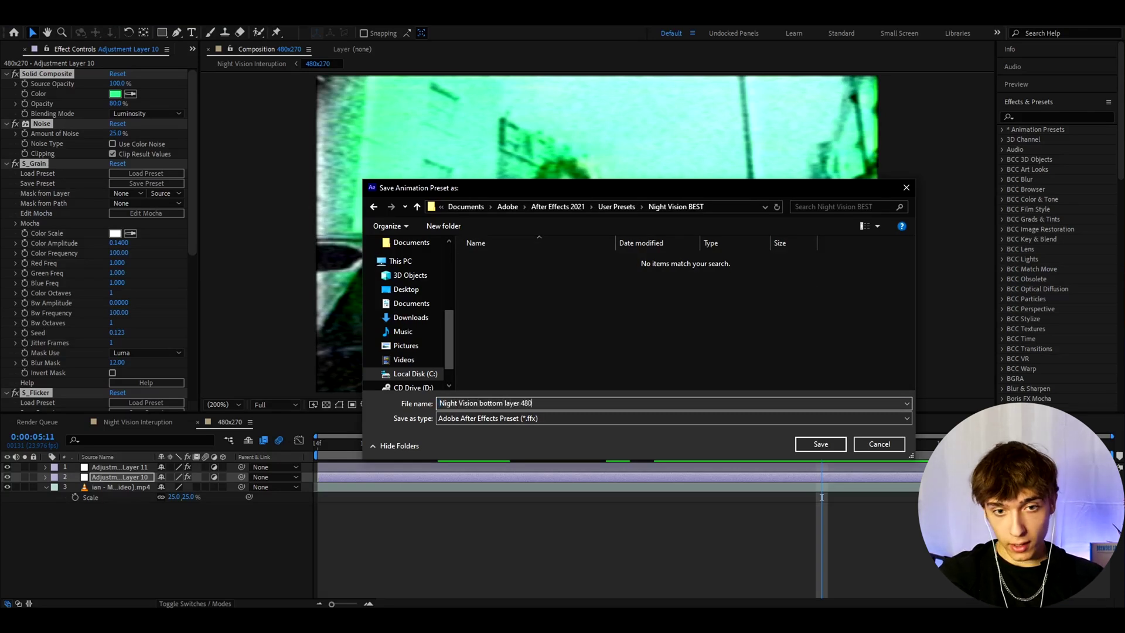
{"action": "type", "text": "x270"}
{"action": "left_click", "coordinate": [820, 444]}
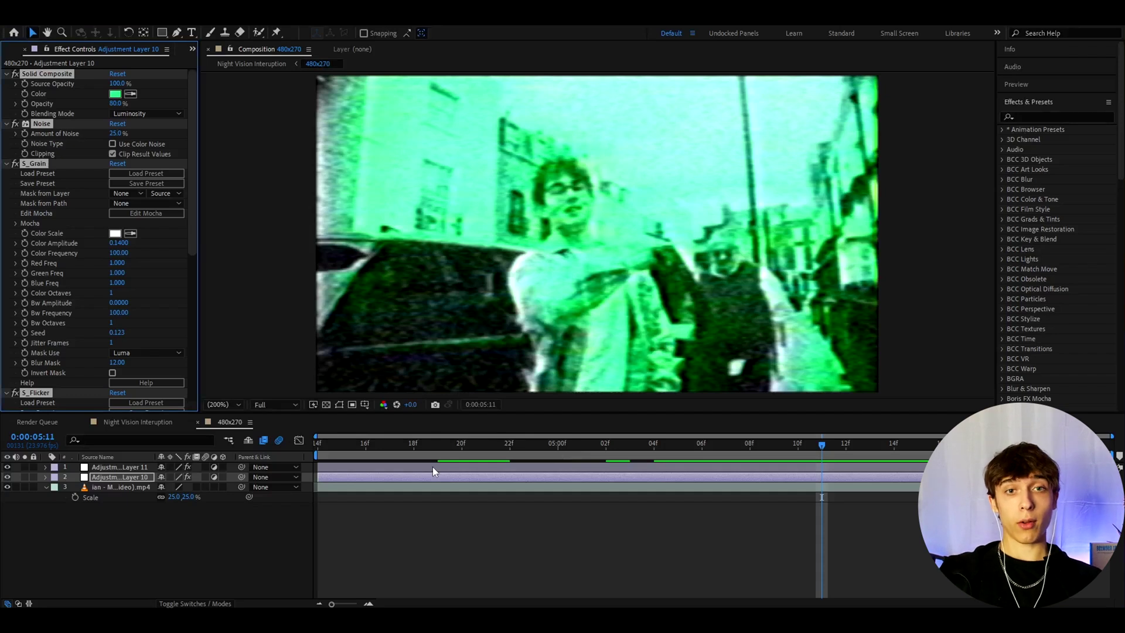
Step: Save Adjustment Layer 11's S_JpegDamage and Signal effects as preset 'Night Vision top layer 480x270'
{"action": "left_click", "coordinate": [112, 467]}
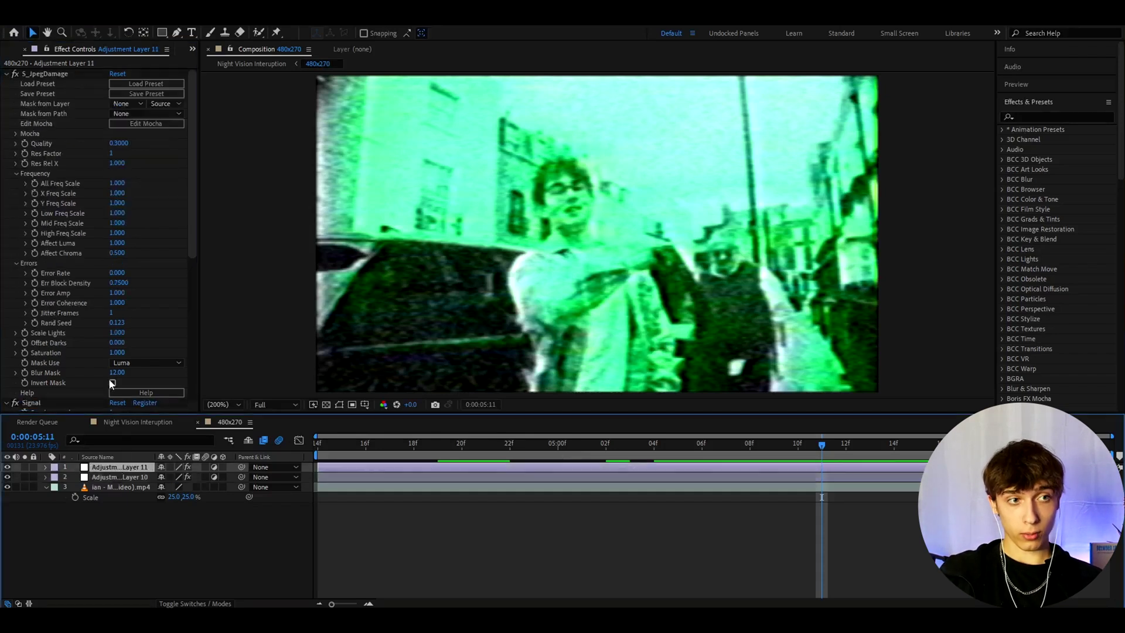
{"action": "left_click", "coordinate": [134, 185]}
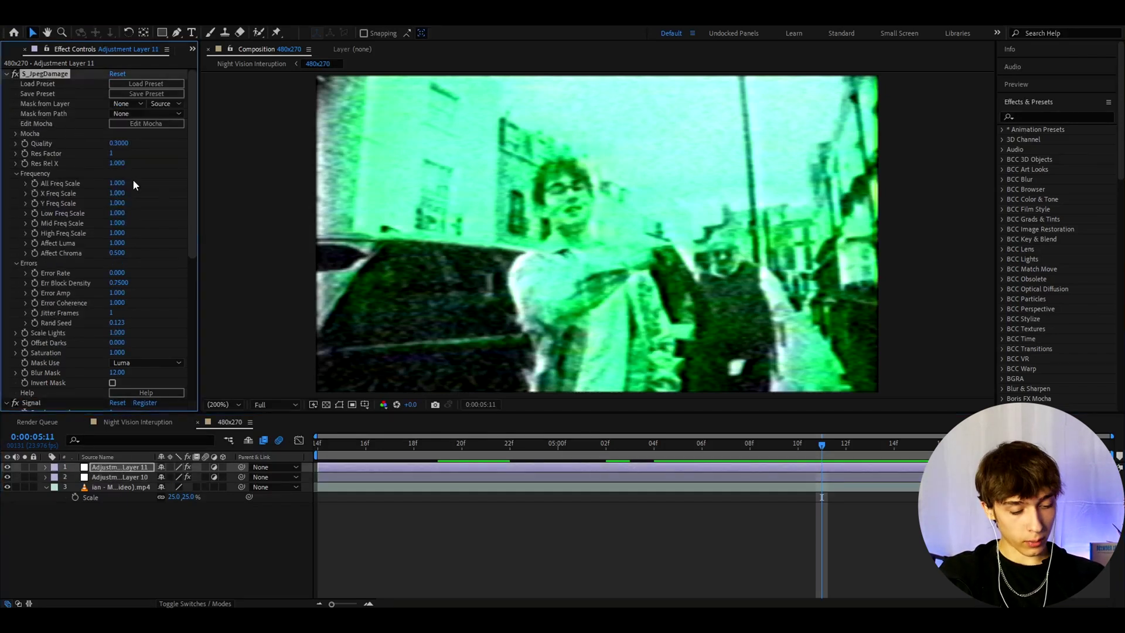
{"action": "key", "text": "ctrl+a"}
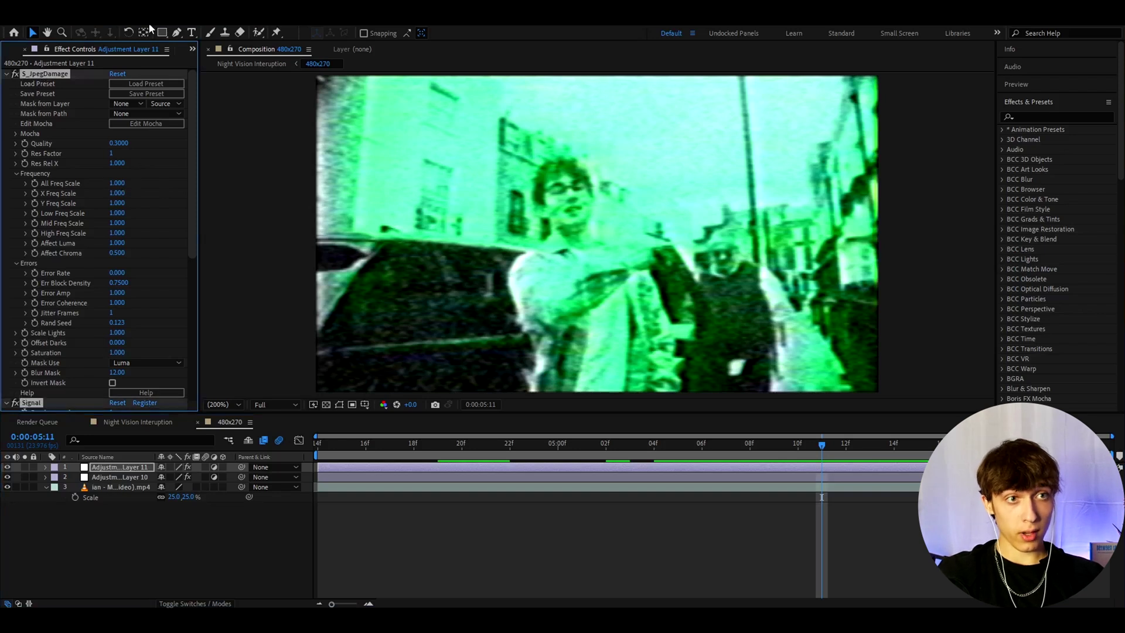
{"action": "left_click", "coordinate": [150, 27]}
{"action": "left_click", "coordinate": [170, 31]}
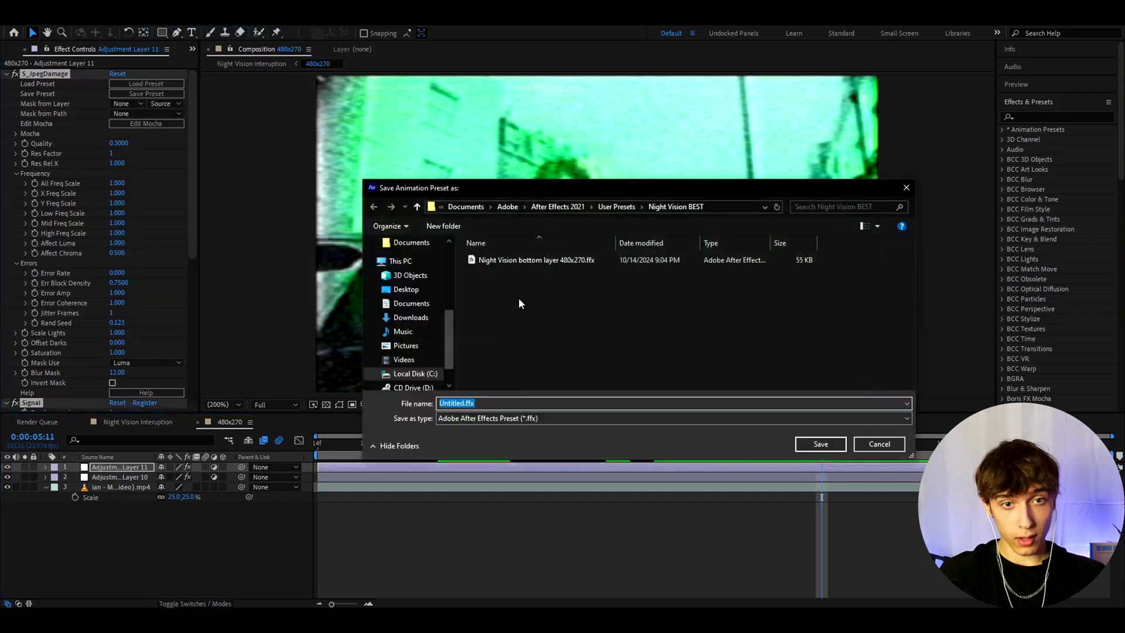
{"action": "left_click", "coordinate": [545, 260]}
{"action": "left_click", "coordinate": [504, 403]}
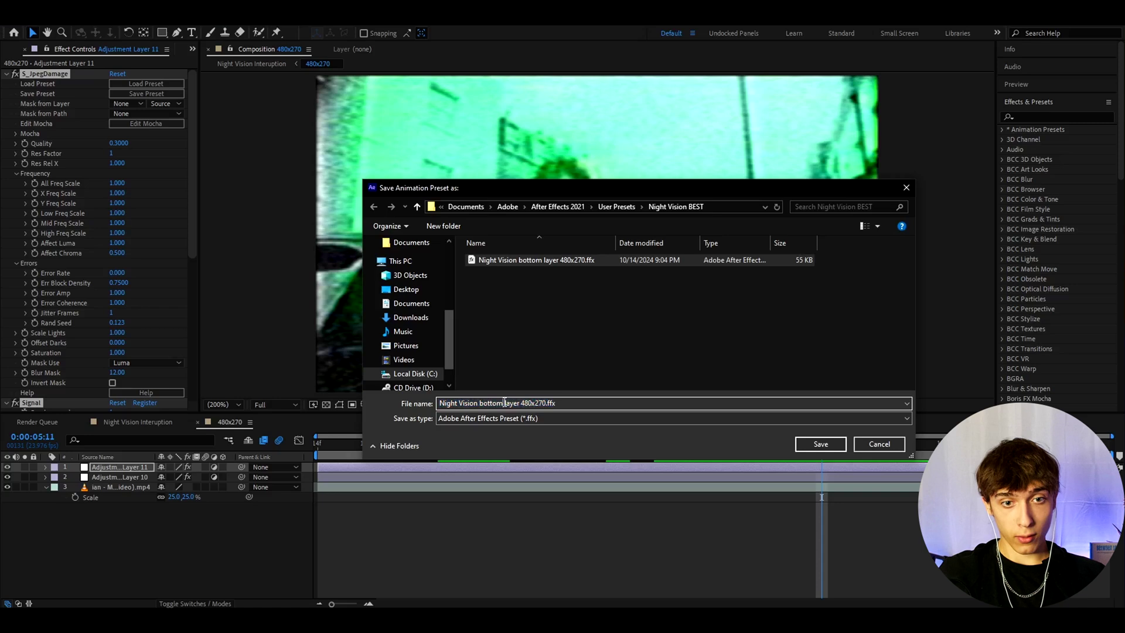
{"action": "key", "text": "BackSpace"}
{"action": "key", "text": "BackSpace"}
{"action": "key", "text": "BackSpace"}
{"action": "key", "text": "BackSpace"}
{"action": "key", "text": "BackSpace"}
{"action": "key", "text": "BackSpace"}
{"action": "type", "text": "top"}
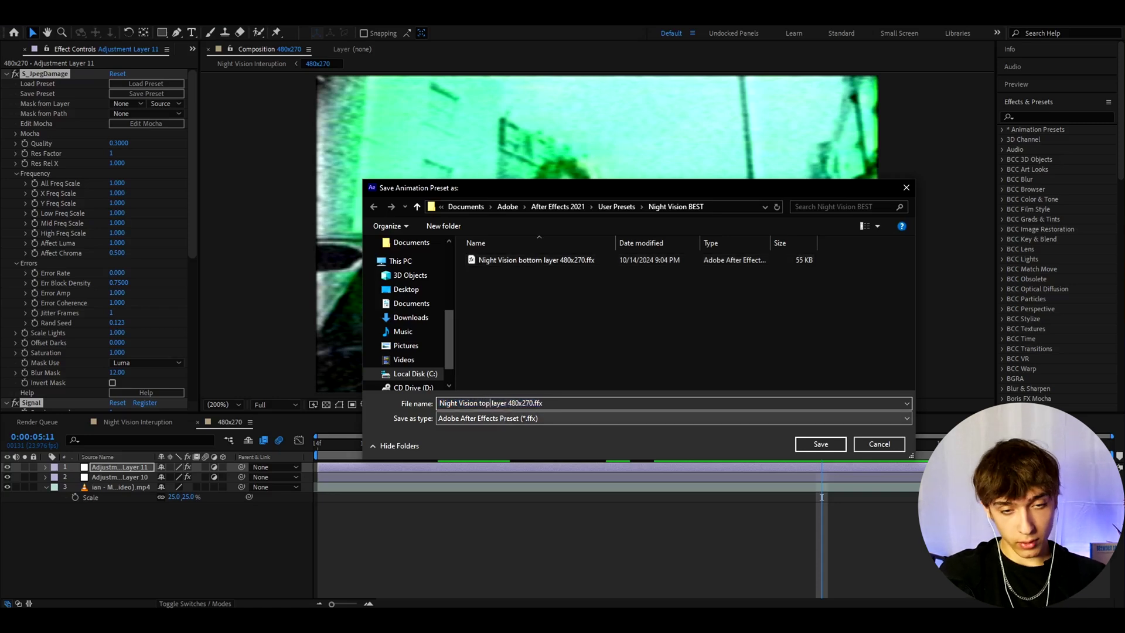
{"action": "left_click", "coordinate": [816, 444]}
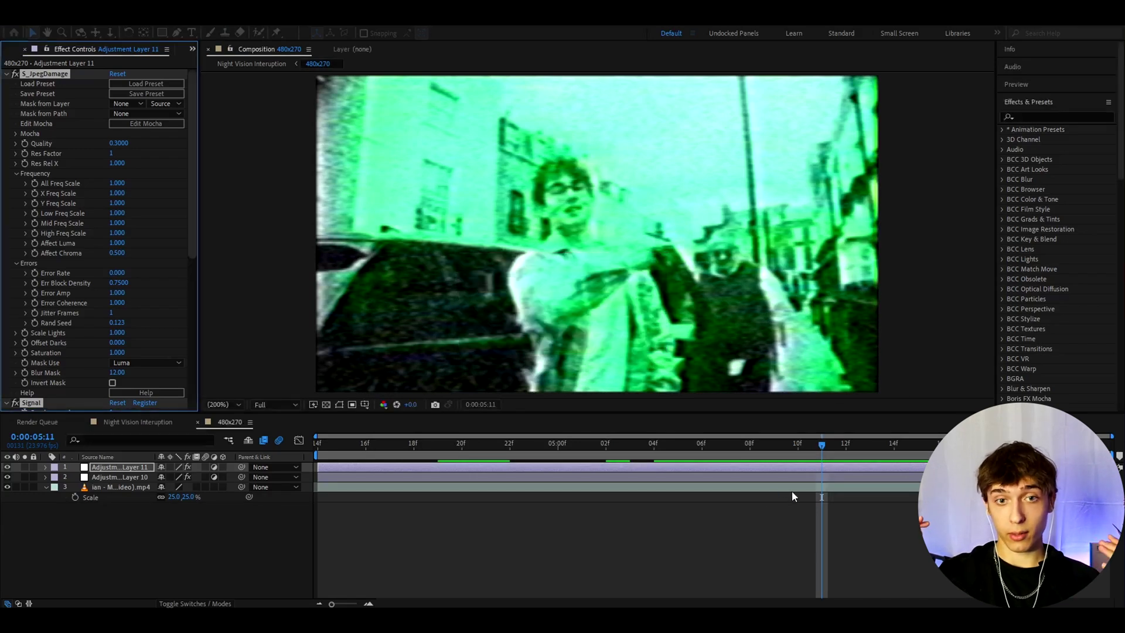
Step: In the Night Vision Interuption comp near 05:13, pre-compose the layer 4 clip as '720x480'
{"action": "left_click", "coordinate": [138, 422]}
{"action": "left_click_drag", "start_coordinate": [548, 443], "coordinate": [574, 440]}
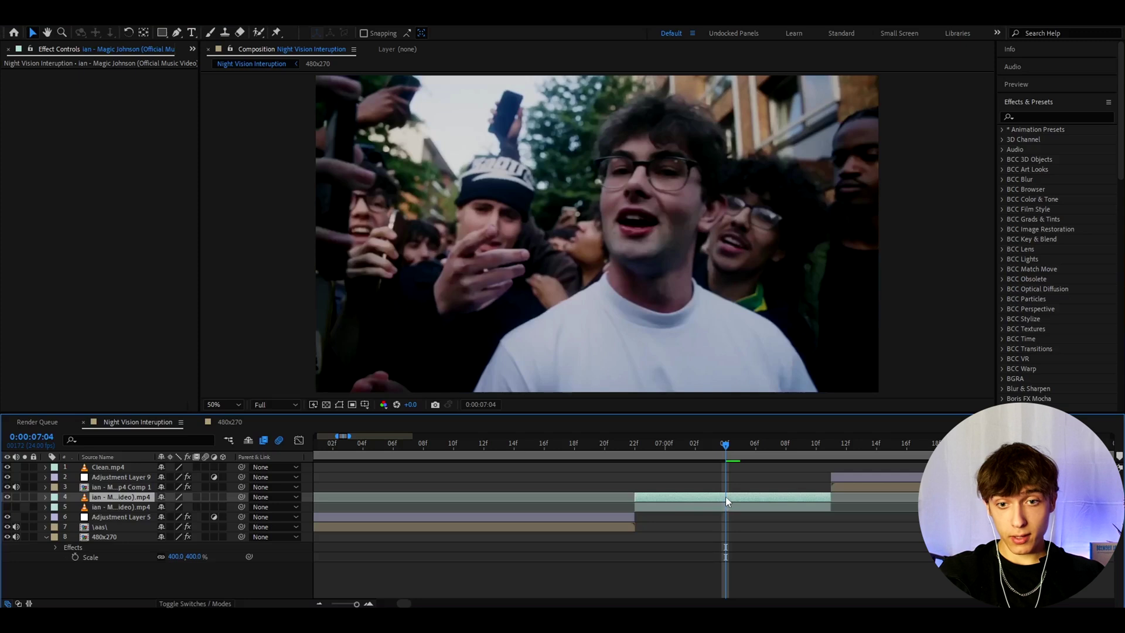
{"action": "right_click", "coordinate": [725, 496]}
{"action": "left_click", "coordinate": [753, 432]}
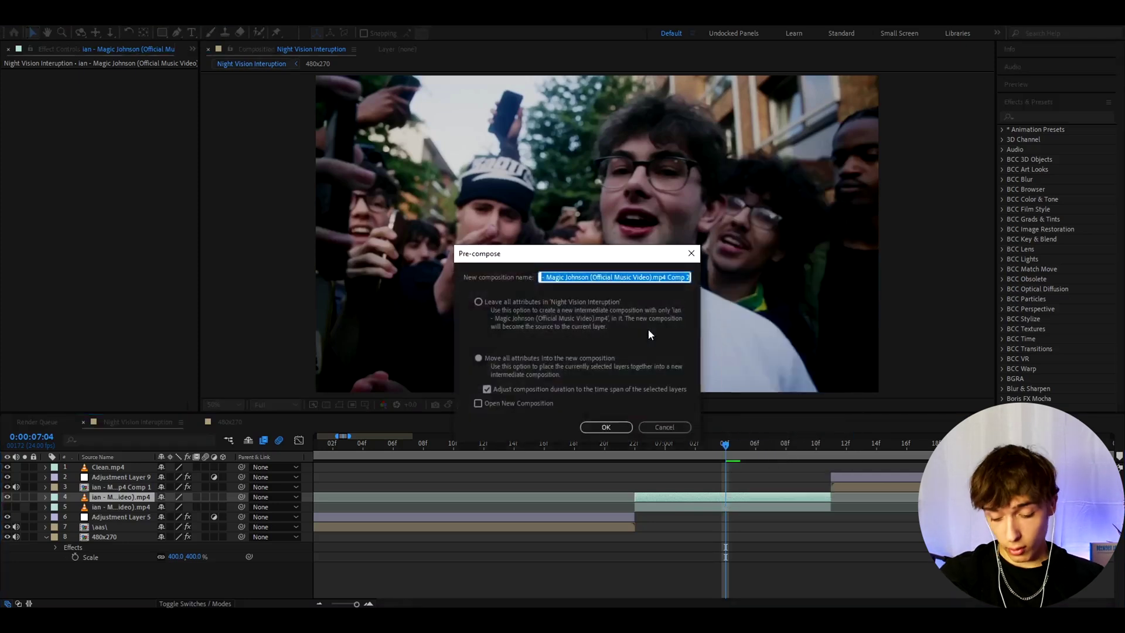
{"action": "type", "text": "720x48"}
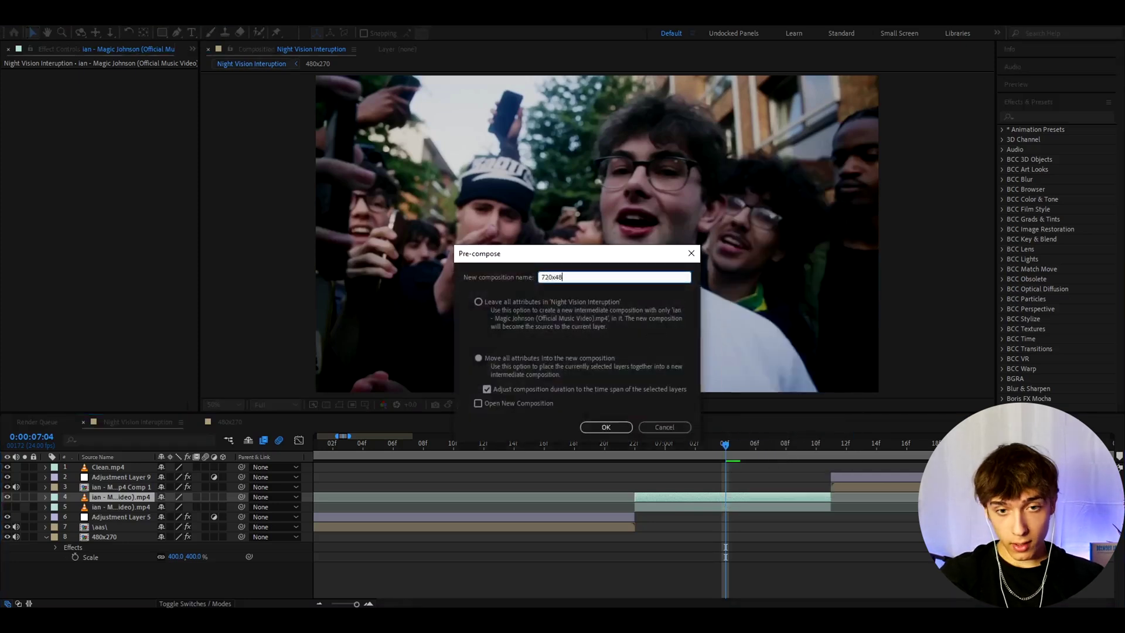
{"action": "type", "text": "0"}
{"action": "key", "text": "Return"}
Step: Set the 720x480 precomp's size to width 720 and height 480 pixels
{"action": "double_click", "coordinate": [715, 496]}
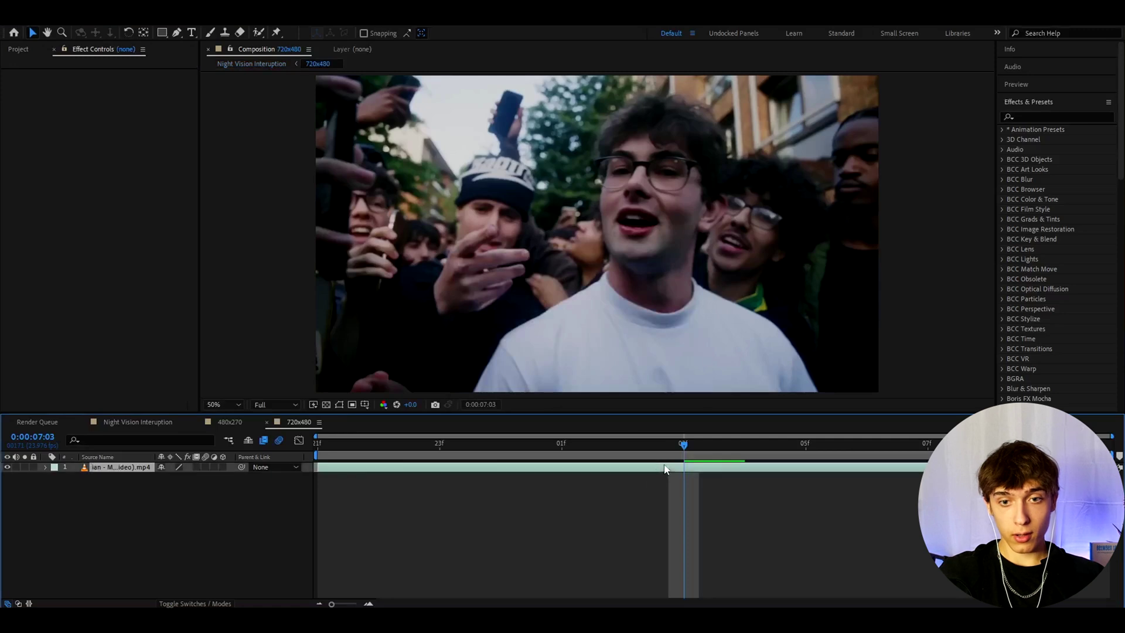
{"action": "left_click", "coordinate": [36, 17]}
{"action": "left_click", "coordinate": [87, 47]}
{"action": "left_click", "coordinate": [434, 271]}
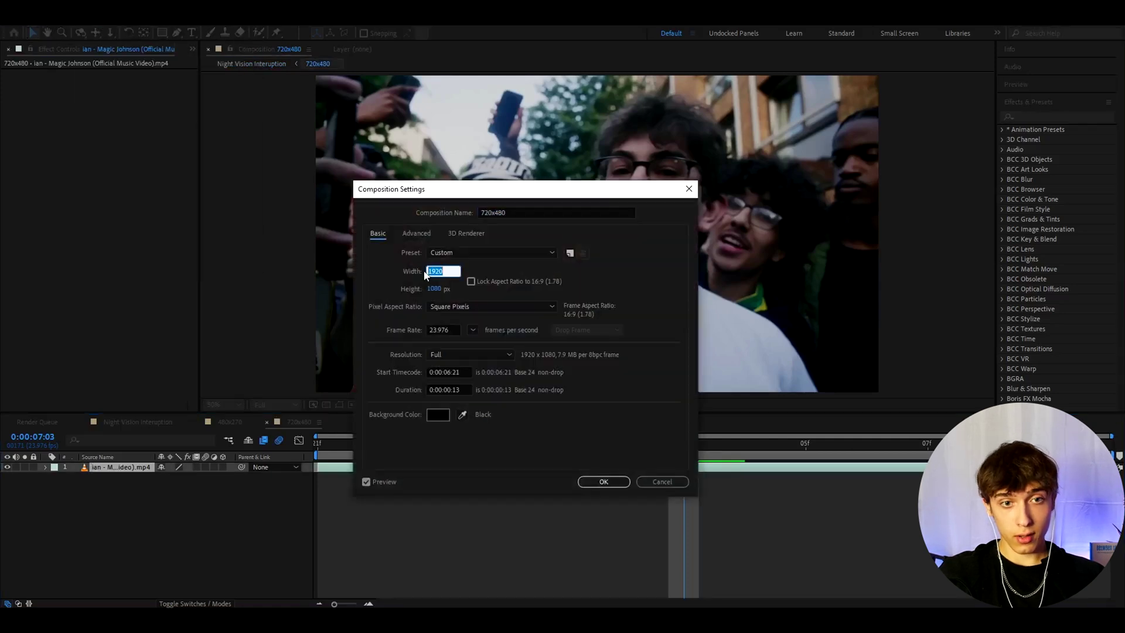
{"action": "type", "text": "720"}
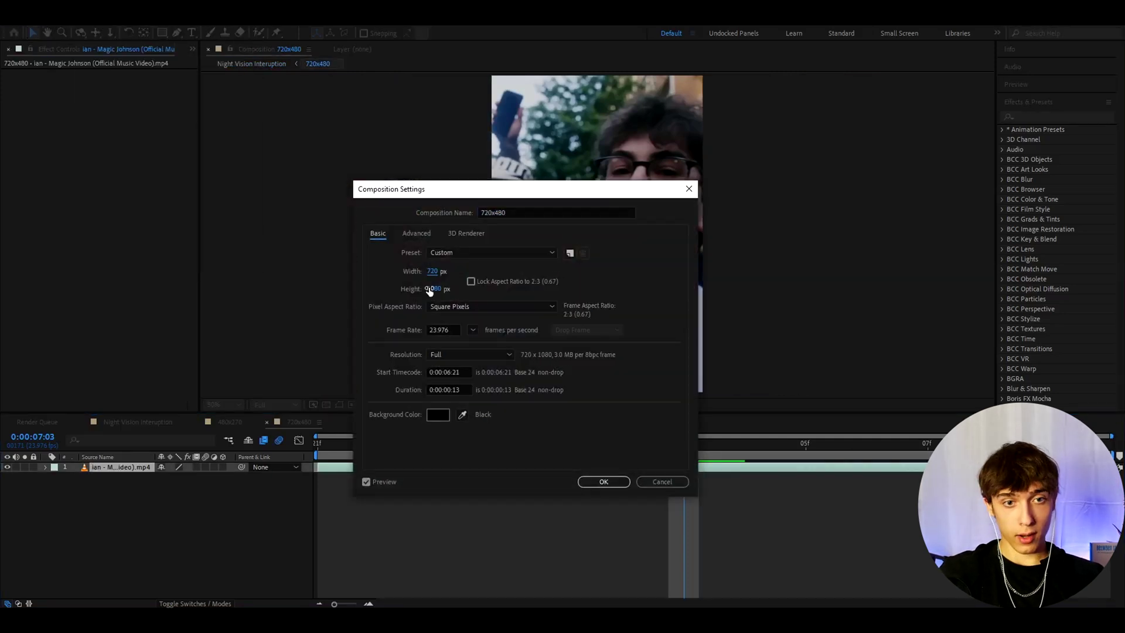
{"action": "left_click", "coordinate": [434, 289]}
{"action": "type", "text": "480"}
{"action": "key", "text": "Return"}
Step: Scale the clip to 37.5% and add a new adjustment layer above it
{"action": "key", "text": "s"}
{"action": "left_click", "coordinate": [175, 476]}
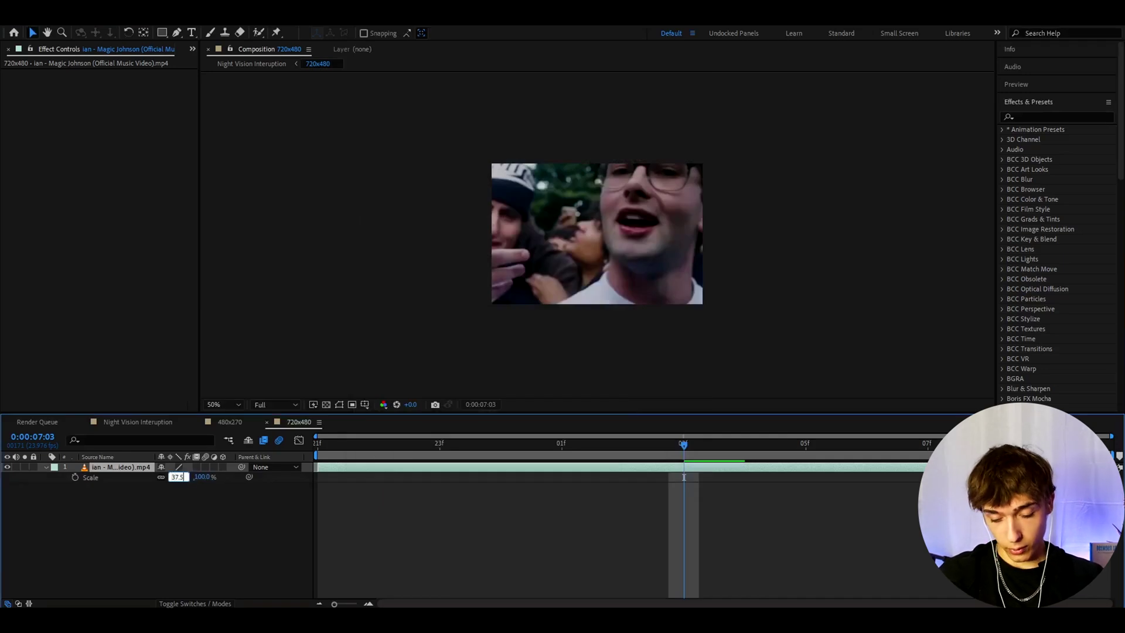
{"action": "key", "text": "Return"}
{"action": "key", "text": "ctrl+alt+y"}
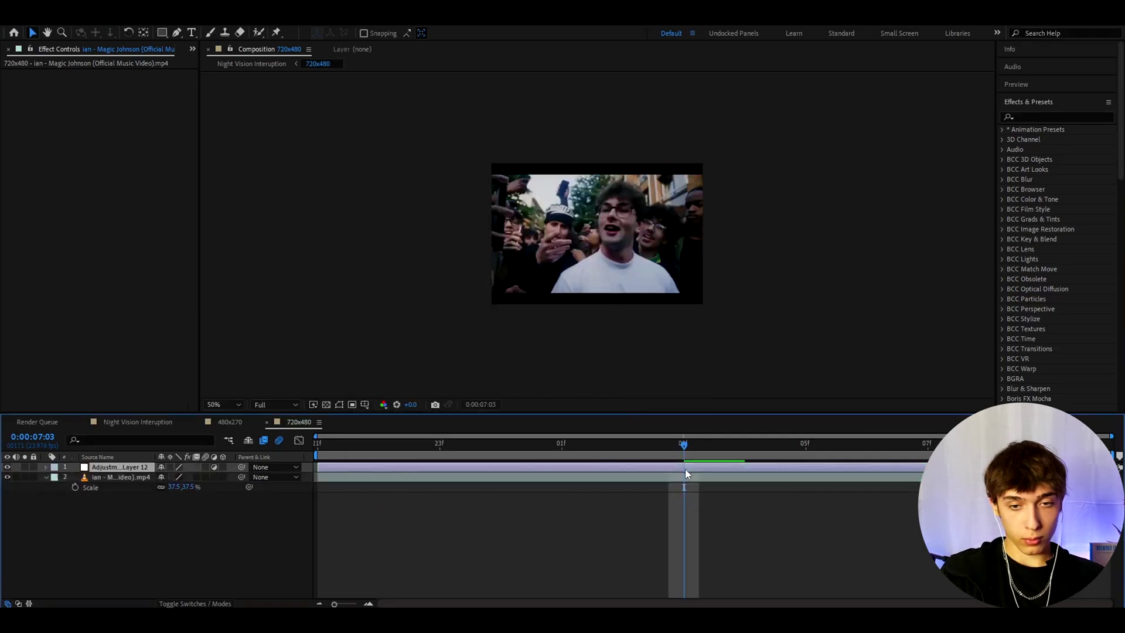
{"action": "left_click", "coordinate": [1026, 115]}
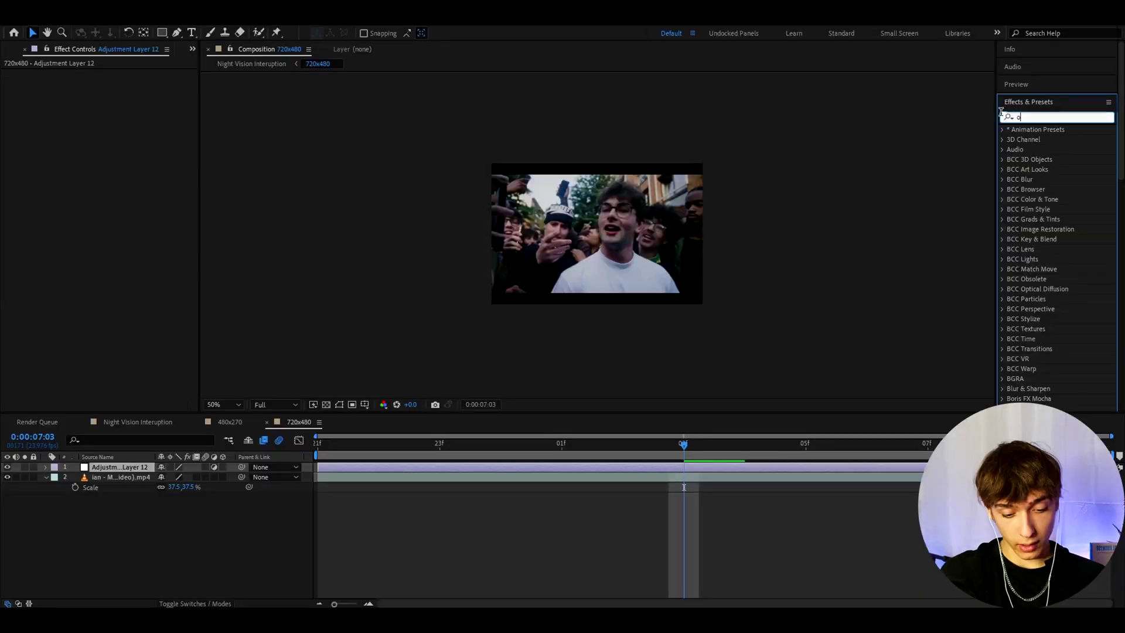
Step: Search 'opium' and apply the Opium Night Vision 720x480 preset to Adjustment Layer 12
{"action": "type", "text": "opium"}
{"action": "scroll", "coordinate": [1073, 222], "scroll_direction": "down", "scroll_amount": 10}
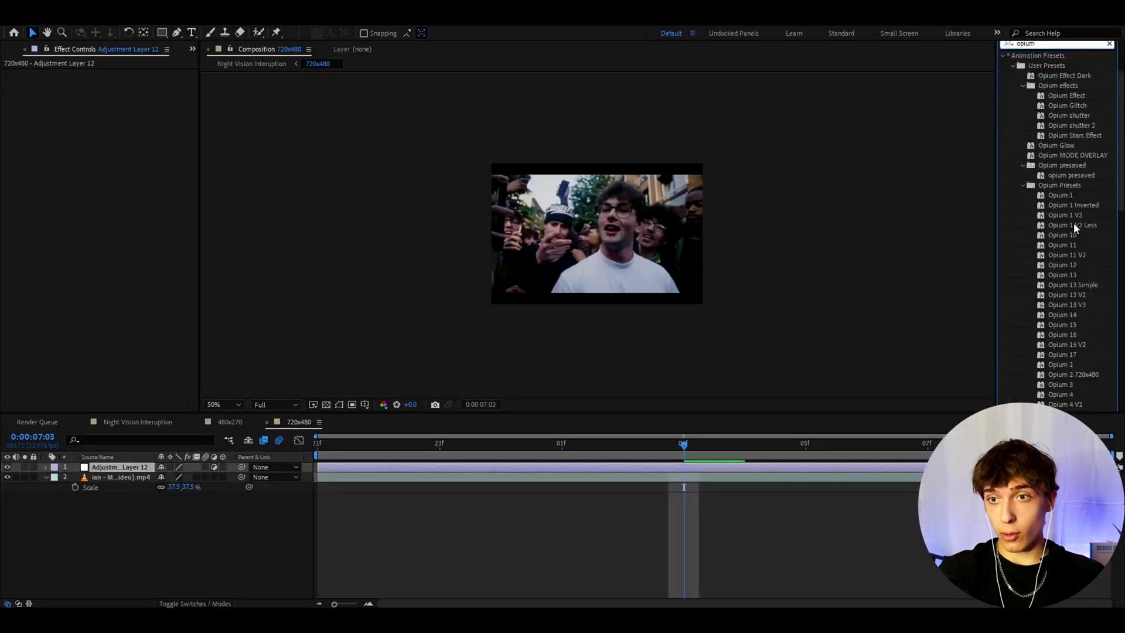
{"action": "scroll", "coordinate": [1061, 222], "scroll_direction": "down", "scroll_amount": 6}
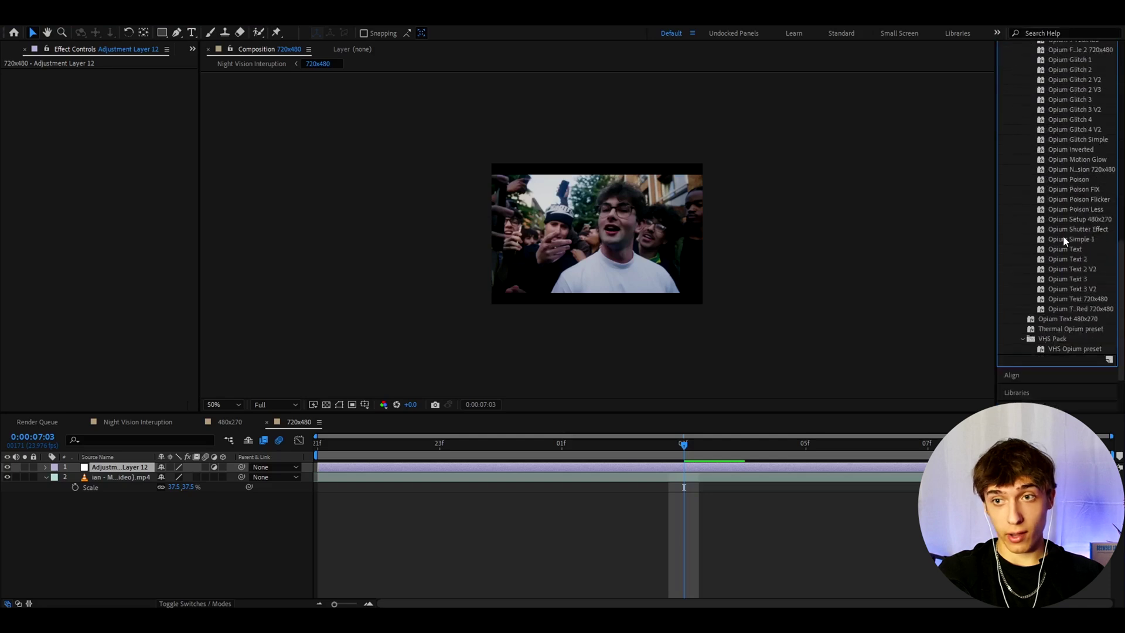
{"action": "scroll", "coordinate": [1064, 234], "scroll_direction": "up", "scroll_amount": 5}
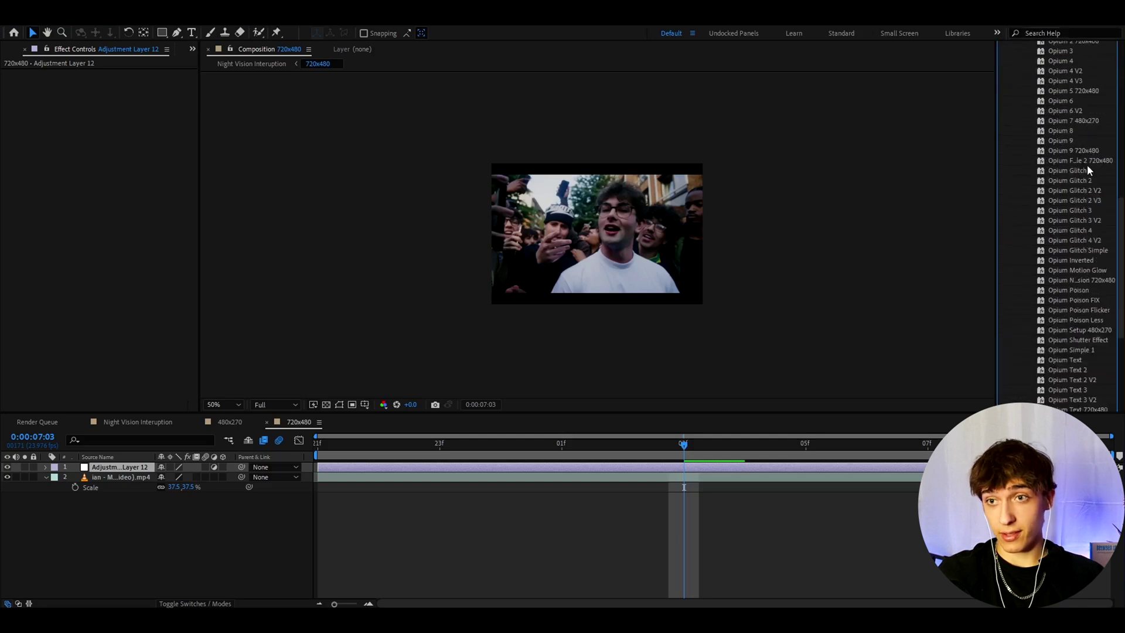
{"action": "scroll", "coordinate": [1073, 173], "scroll_direction": "up", "scroll_amount": 5}
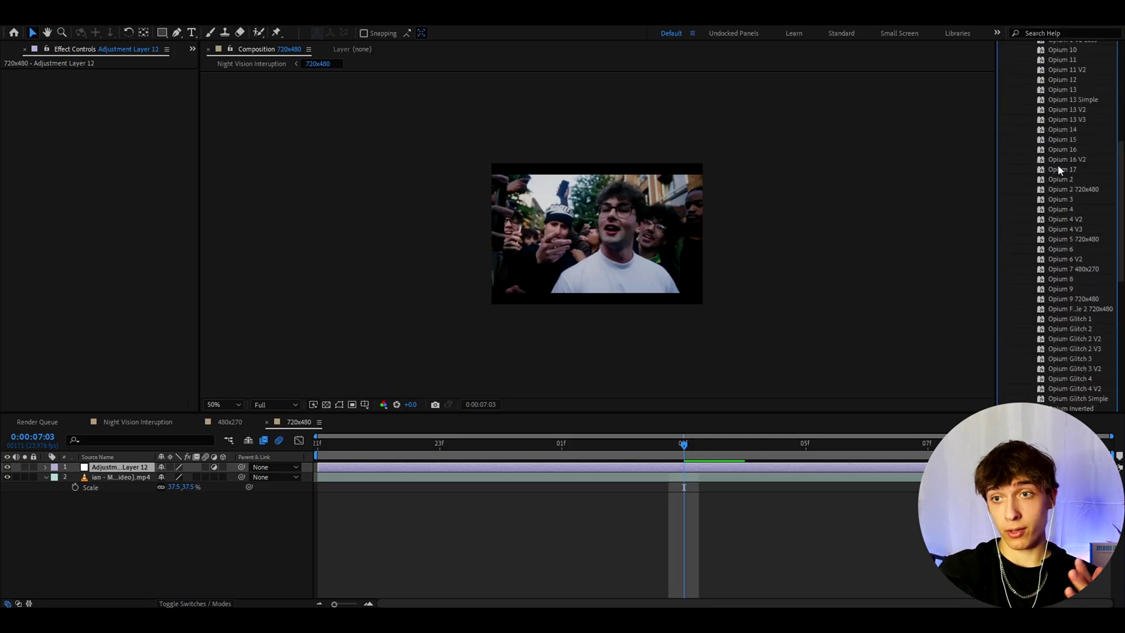
{"action": "key", "text": "slash"}
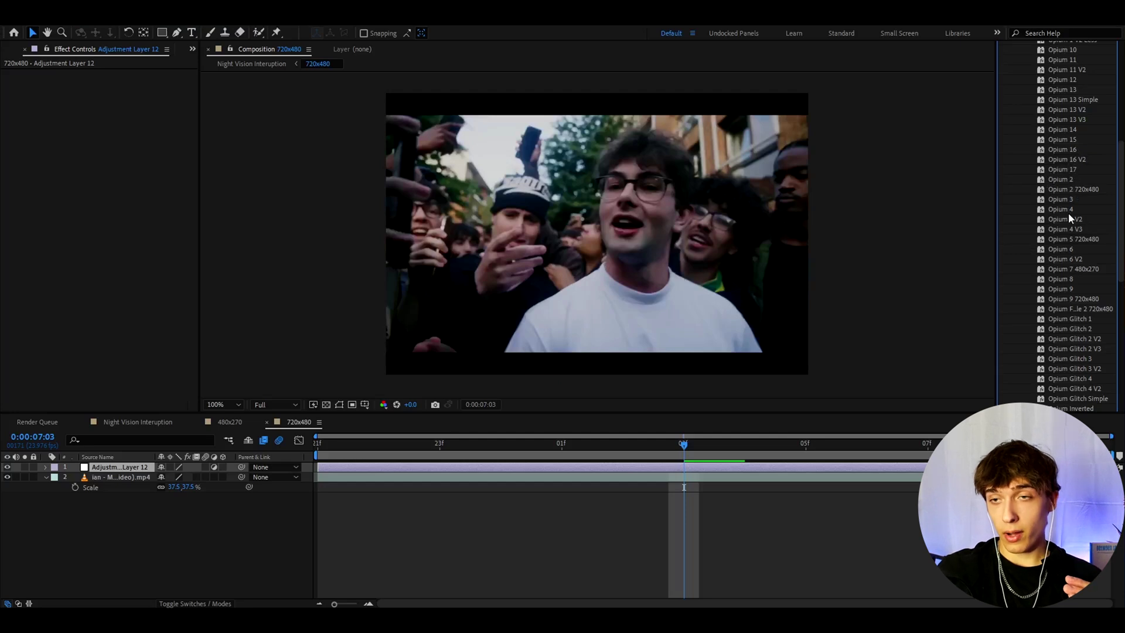
{"action": "scroll", "coordinate": [1069, 229], "scroll_direction": "down", "scroll_amount": 6}
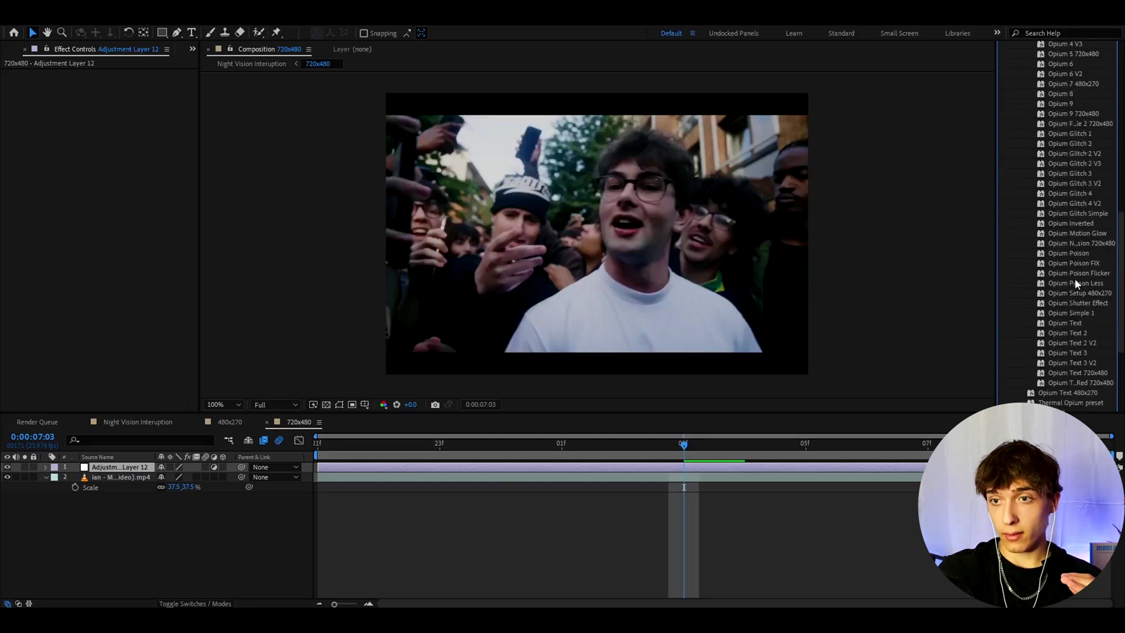
{"action": "left_click", "coordinate": [1083, 242]}
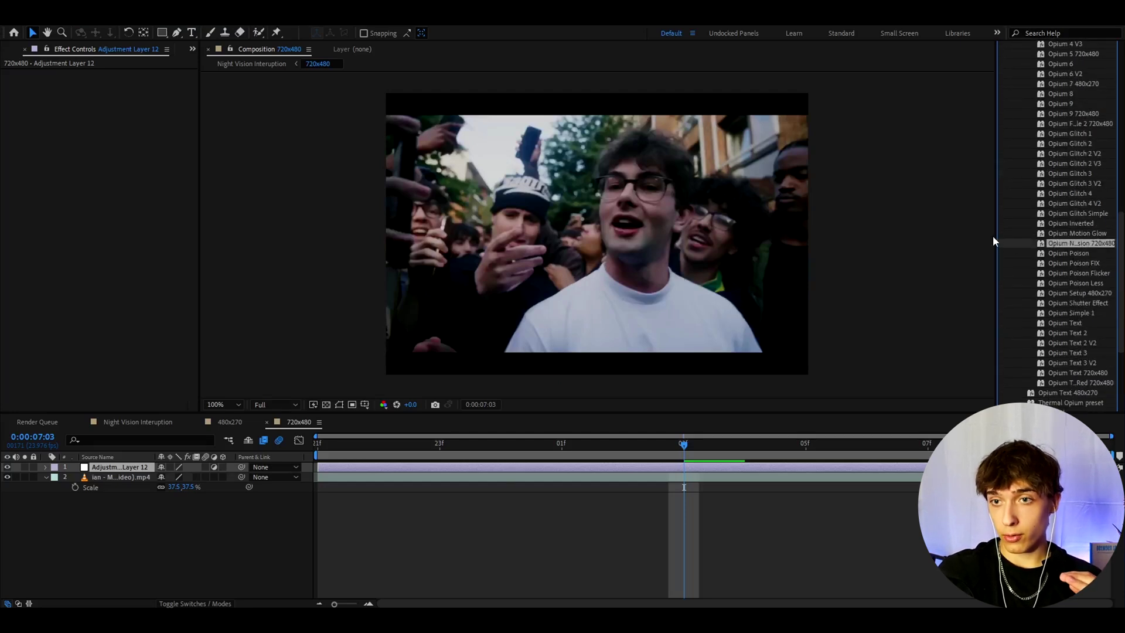
{"action": "left_click_drag", "start_coordinate": [997, 238], "coordinate": [955, 237]}
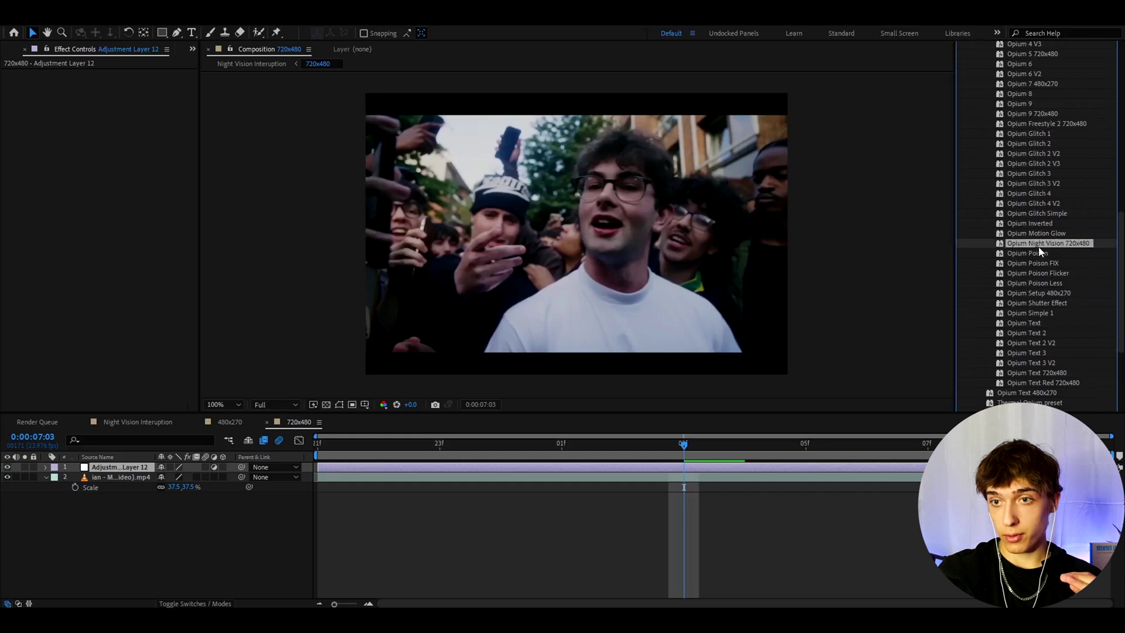
{"action": "left_click_drag", "start_coordinate": [1073, 243], "coordinate": [706, 463]}
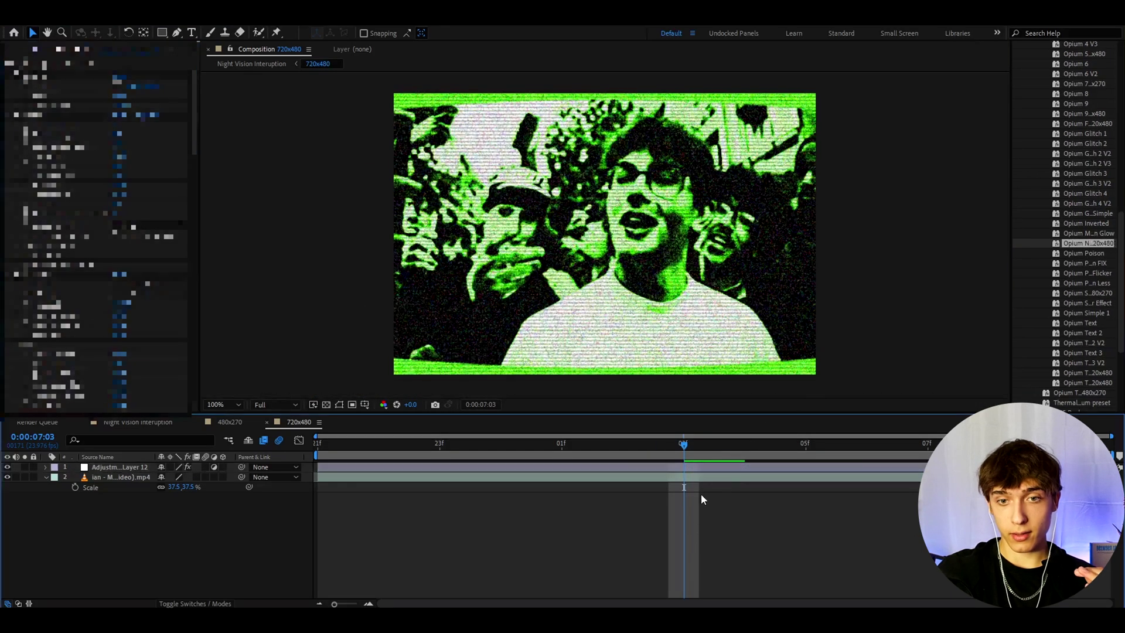
{"action": "scroll", "coordinate": [56, 315], "scroll_direction": "down", "scroll_amount": 5}
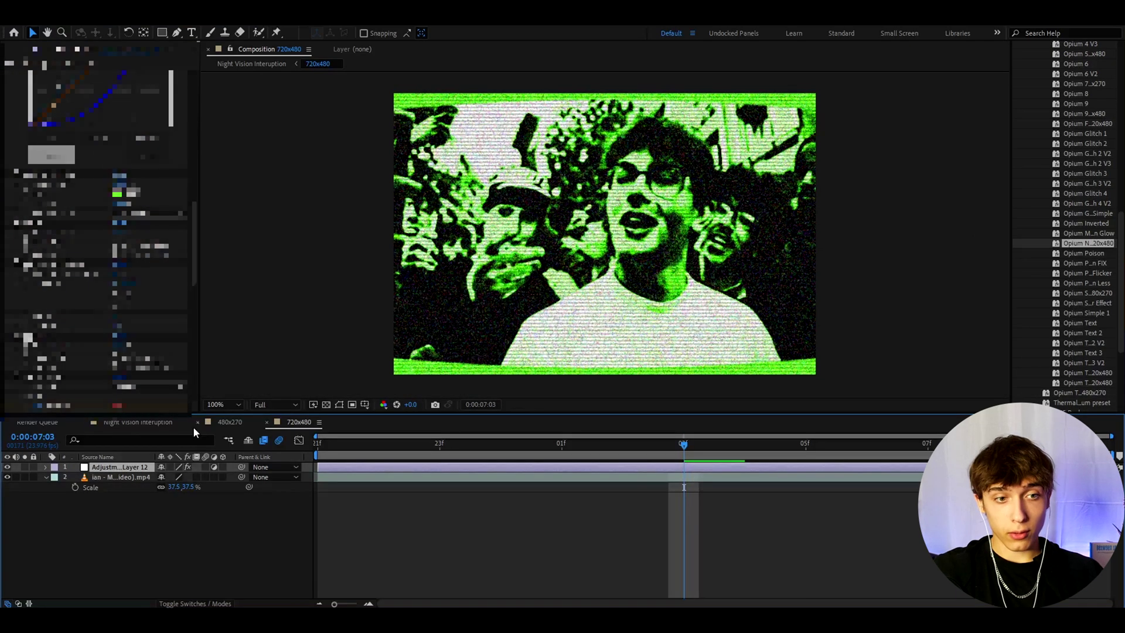
Step: In Night Vision Interuption, scale the 720x480 layer up to 248% to fill the frame
{"action": "left_click", "coordinate": [136, 423]}
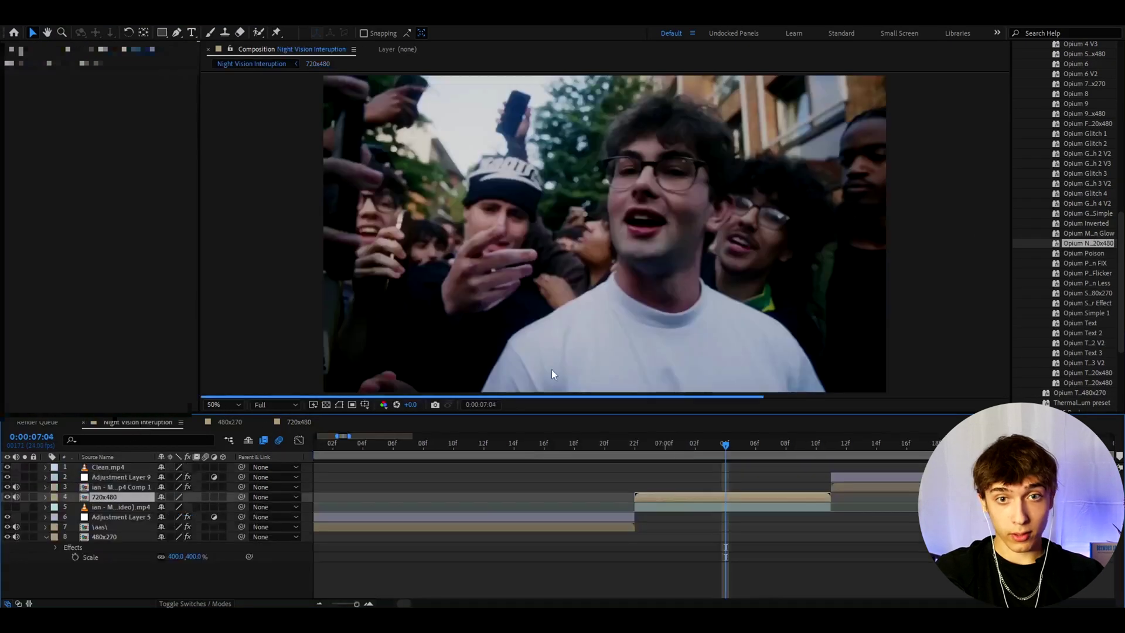
{"action": "left_click", "coordinate": [684, 505]}
{"action": "left_click", "coordinate": [697, 498]}
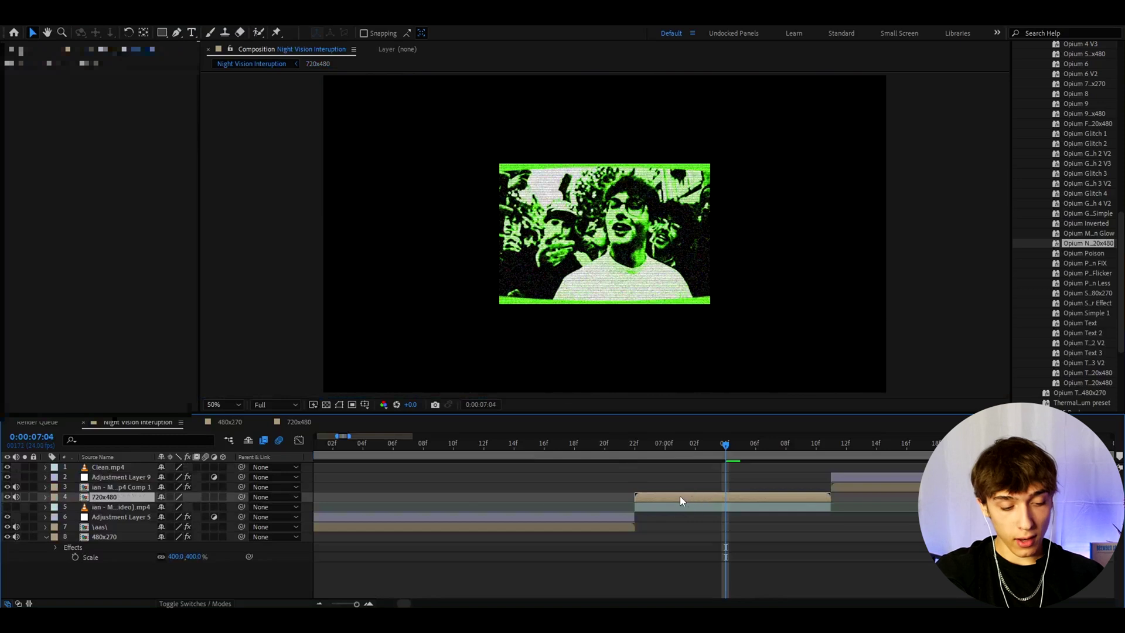
{"action": "key", "text": "s"}
{"action": "left_click_drag", "start_coordinate": [175, 506], "coordinate": [251, 493]}
Step: Add an adjustment layer with Motion Tile and set its Output Width to 80
{"action": "key", "text": "ctrl+alt+y"}
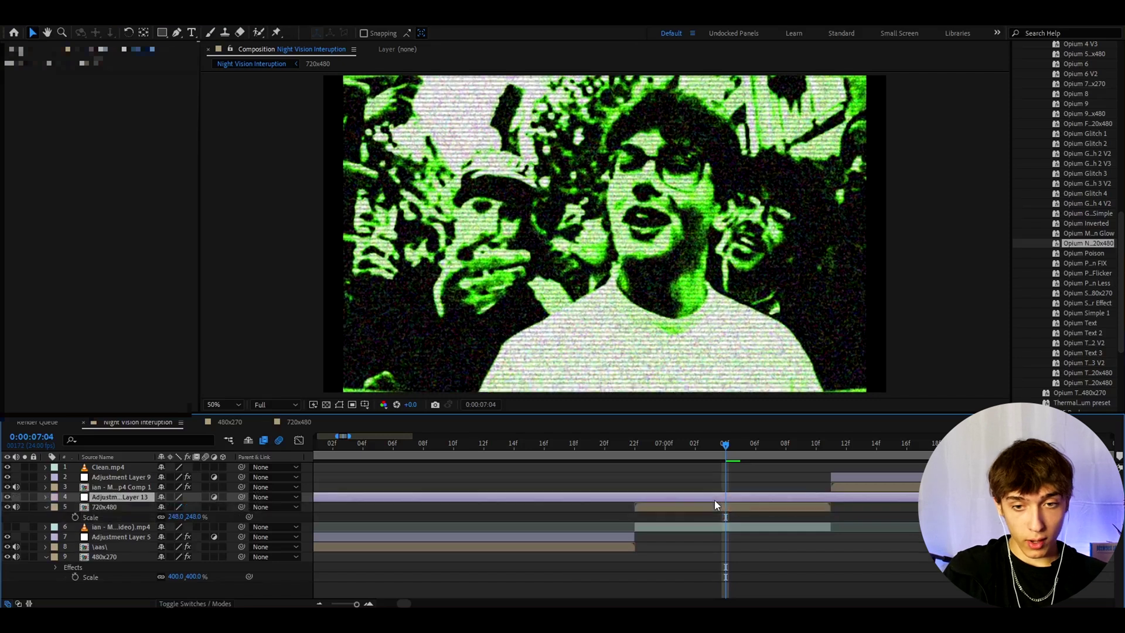
{"action": "key", "text": "ctrl+space"}
{"action": "type", "text": "motion"}
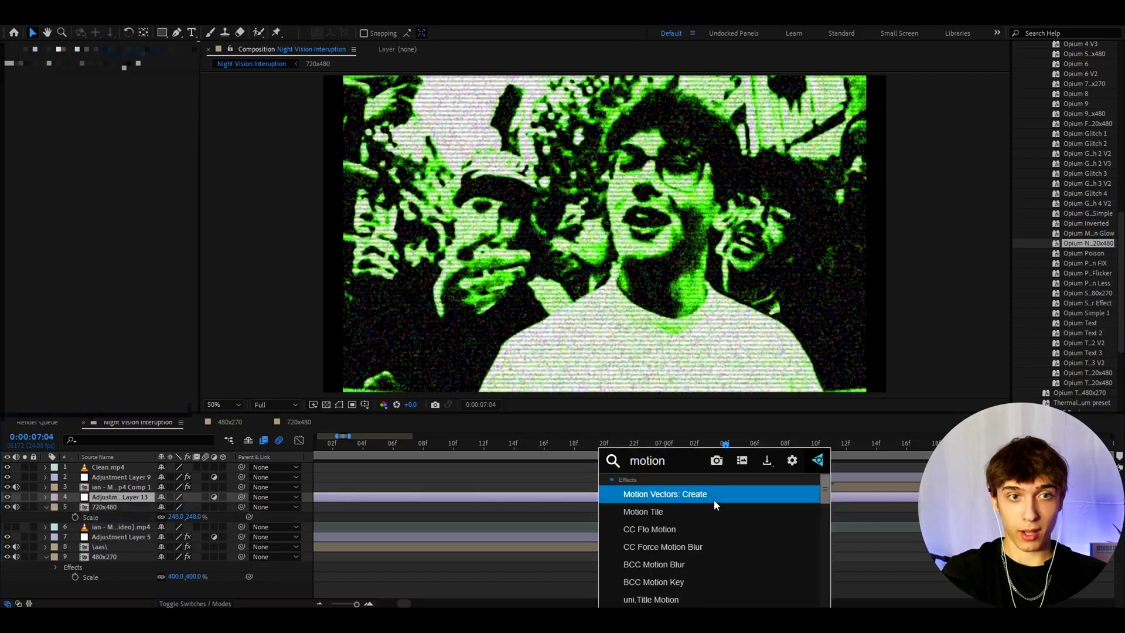
{"action": "left_click", "coordinate": [674, 512]}
{"action": "left_click", "coordinate": [117, 113]}
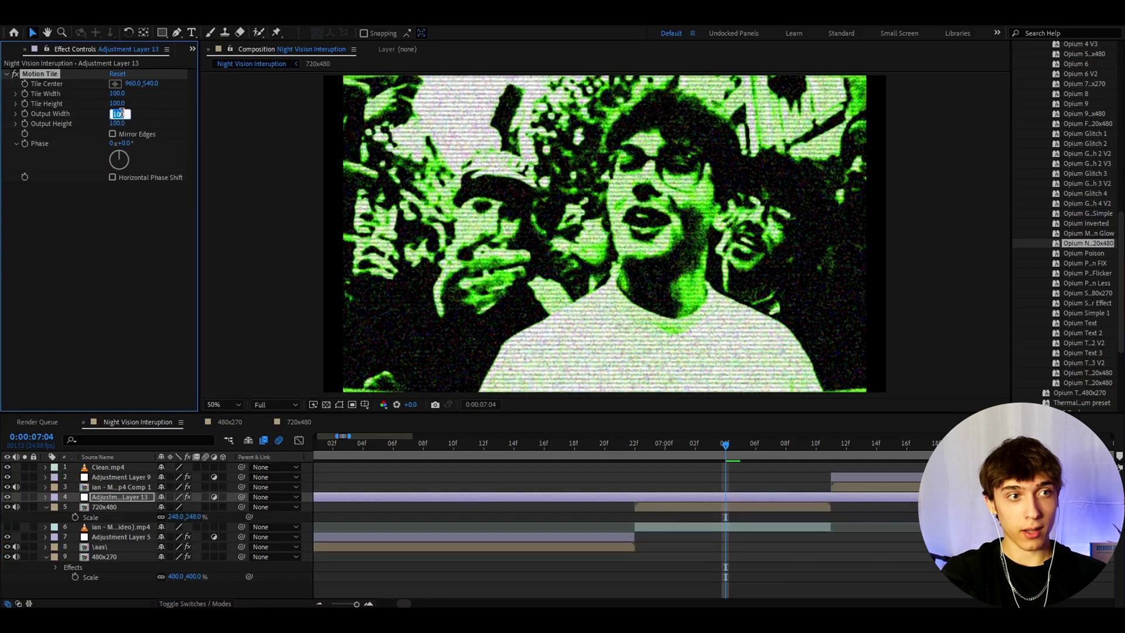
{"action": "type", "text": "80"}
{"action": "key", "text": "Return"}
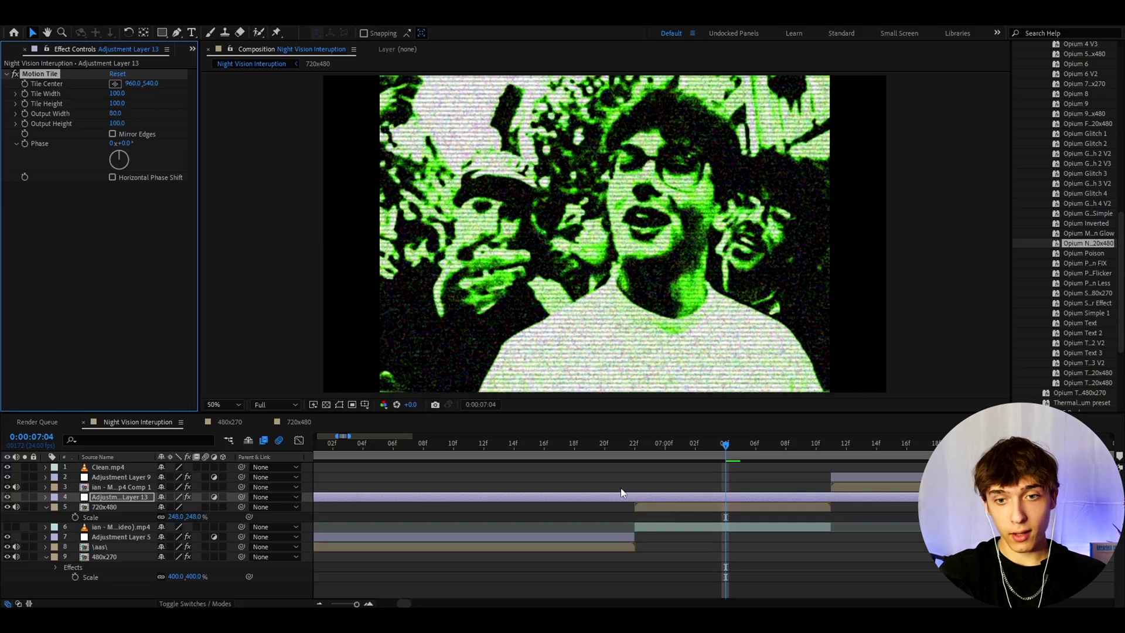
Step: Add the Signal effect to the 720x480 layer and raise its Luma modulation Cutoff filter to 82888
{"action": "left_click", "coordinate": [691, 508]}
{"action": "key", "text": "ctrl+space"}
{"action": "type", "text": "sign"}
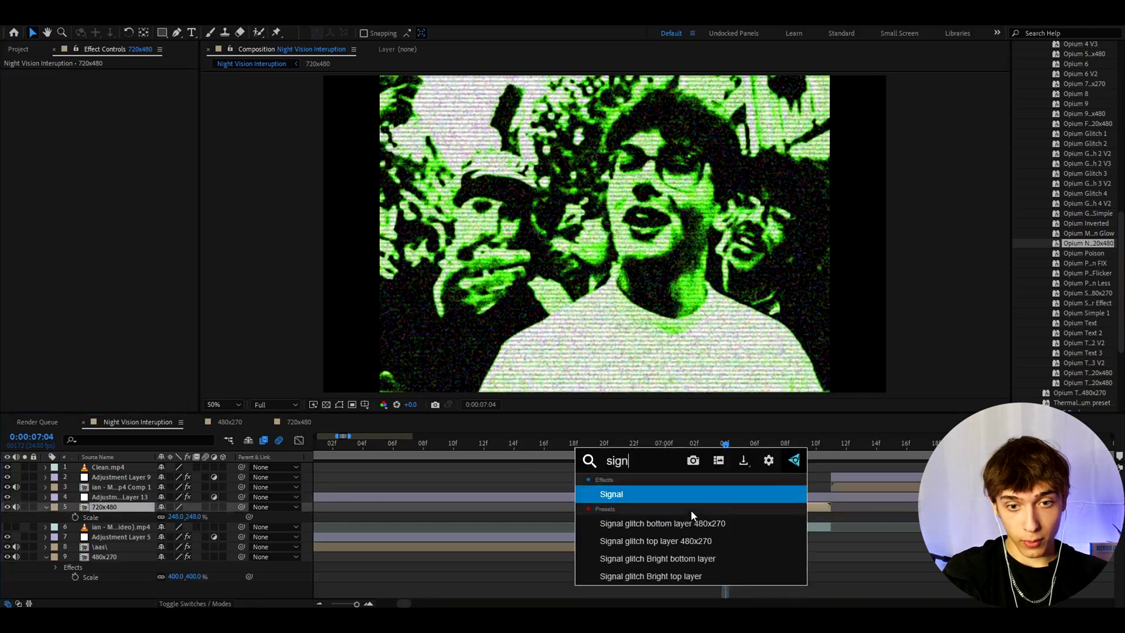
{"action": "key", "text": "Return"}
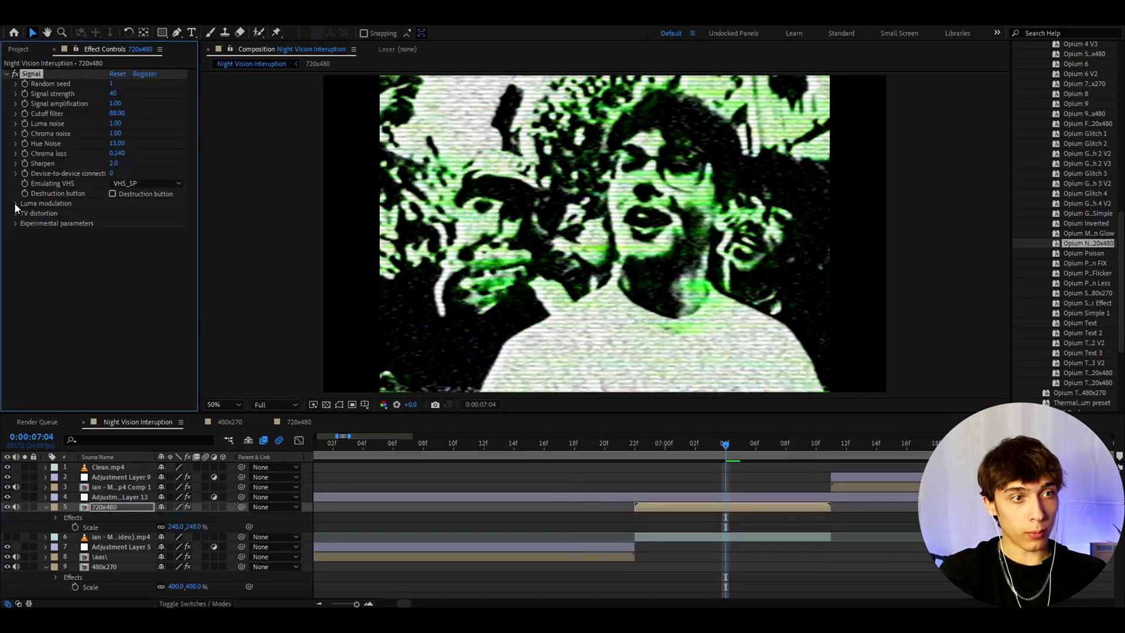
{"action": "left_click", "coordinate": [112, 265]}
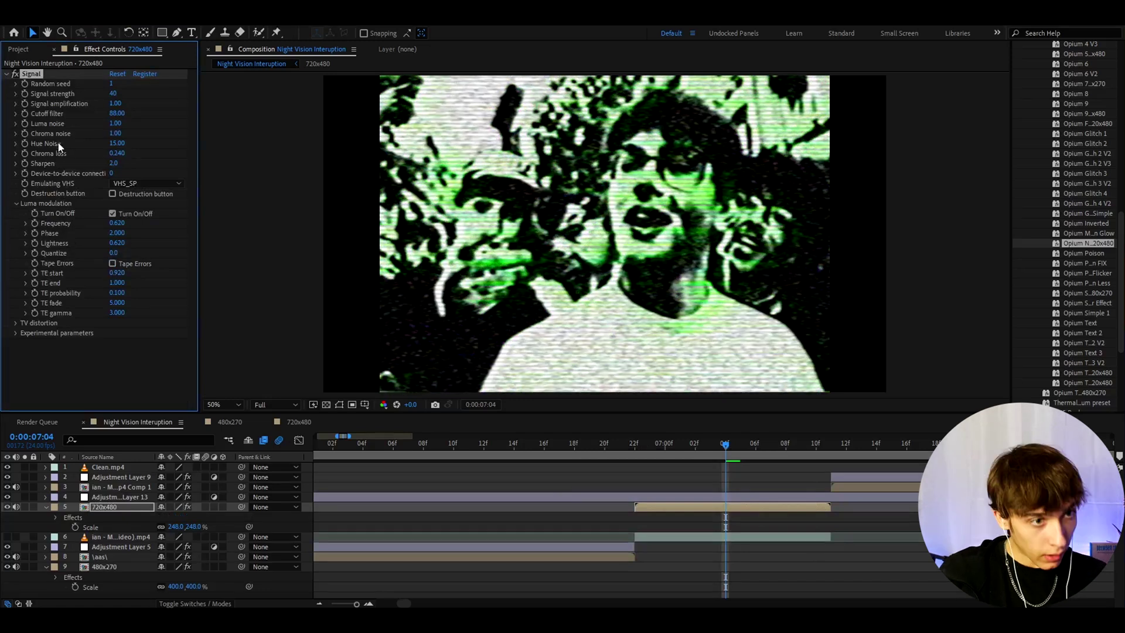
{"action": "left_click_drag", "start_coordinate": [117, 113], "coordinate": [396, 124]}
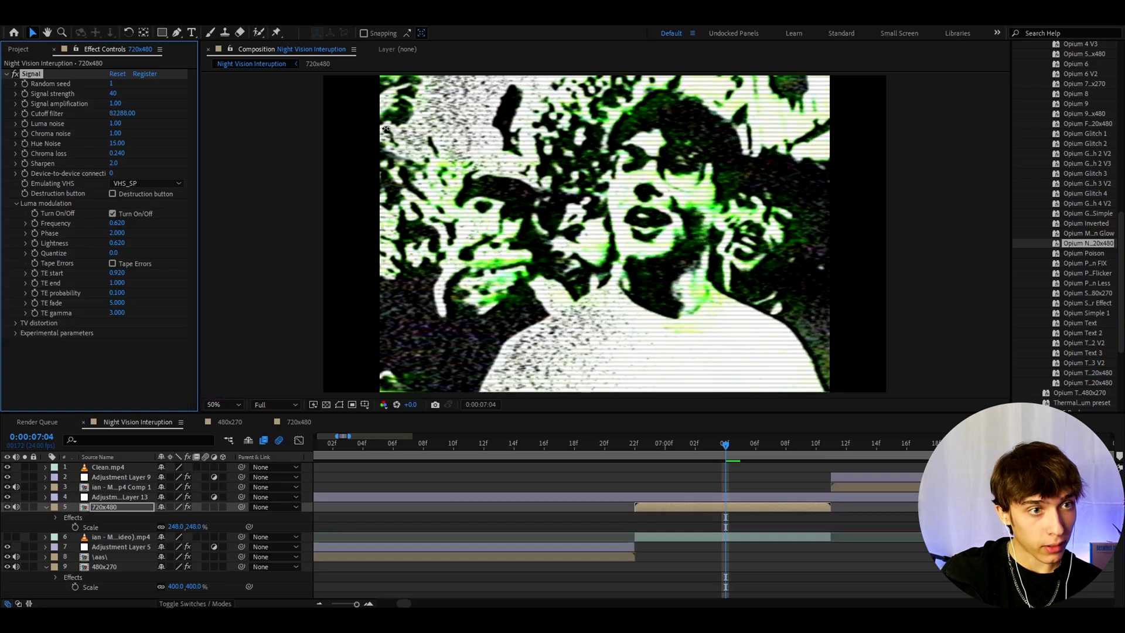
{"action": "left_click", "coordinate": [66, 154]}
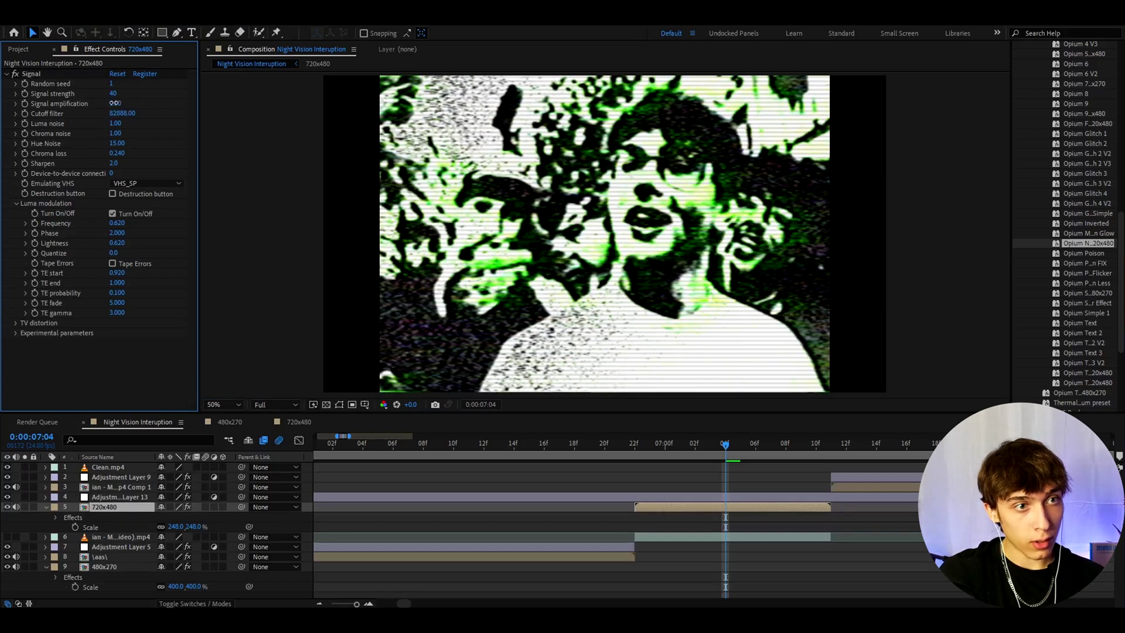
Step: Set Signal amplification 0.10, Sharpen 1.0, Chroma loss 0.100, Hue Noise 1.00, Luma noise 10.00
{"action": "left_click", "coordinate": [115, 103]}
{"action": "type", "text": "0"}
{"action": "key", "text": "Return"}
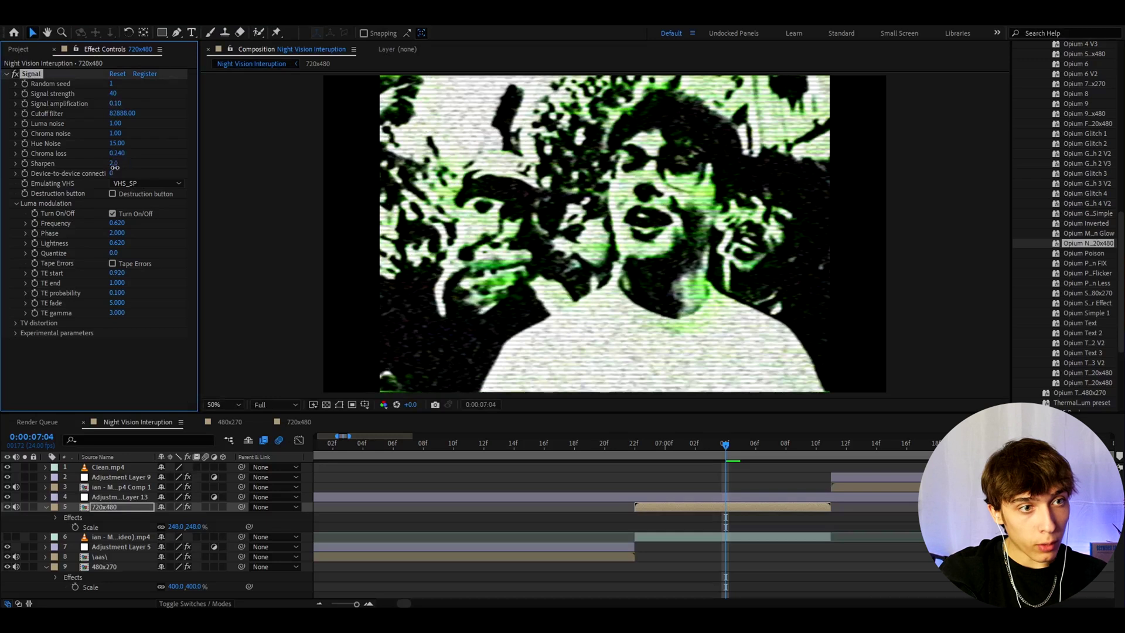
{"action": "left_click", "coordinate": [116, 164]}
{"action": "type", "text": "1"}
{"action": "left_click", "coordinate": [115, 153]}
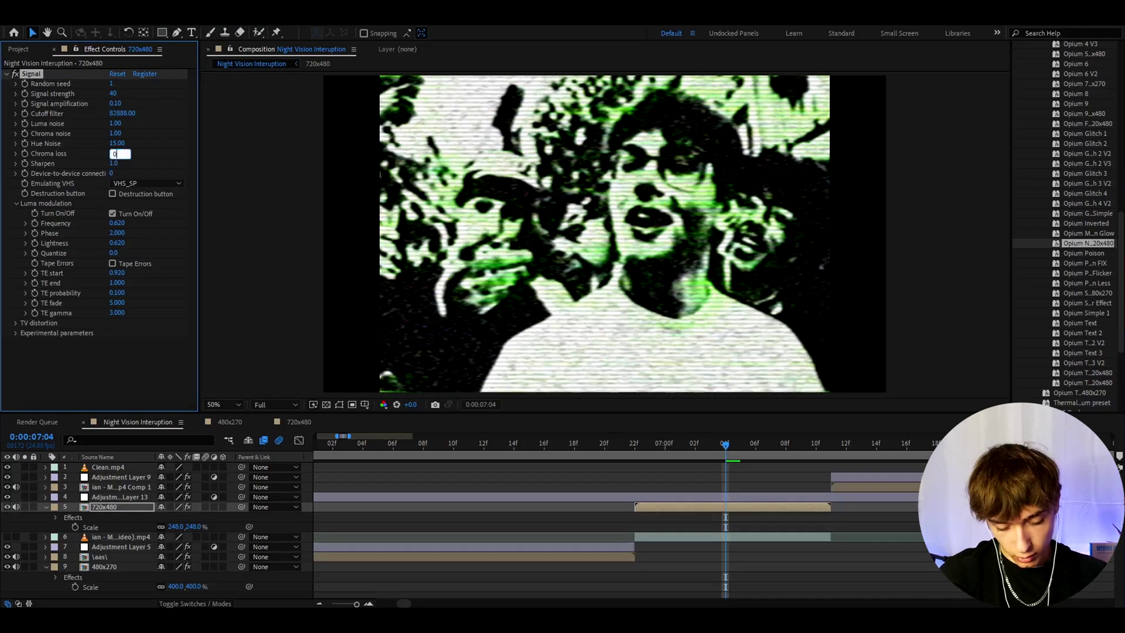
{"action": "type", "text": "0.1"}
{"action": "left_click", "coordinate": [114, 144]}
{"action": "type", "text": "1"}
{"action": "key", "text": "Return"}
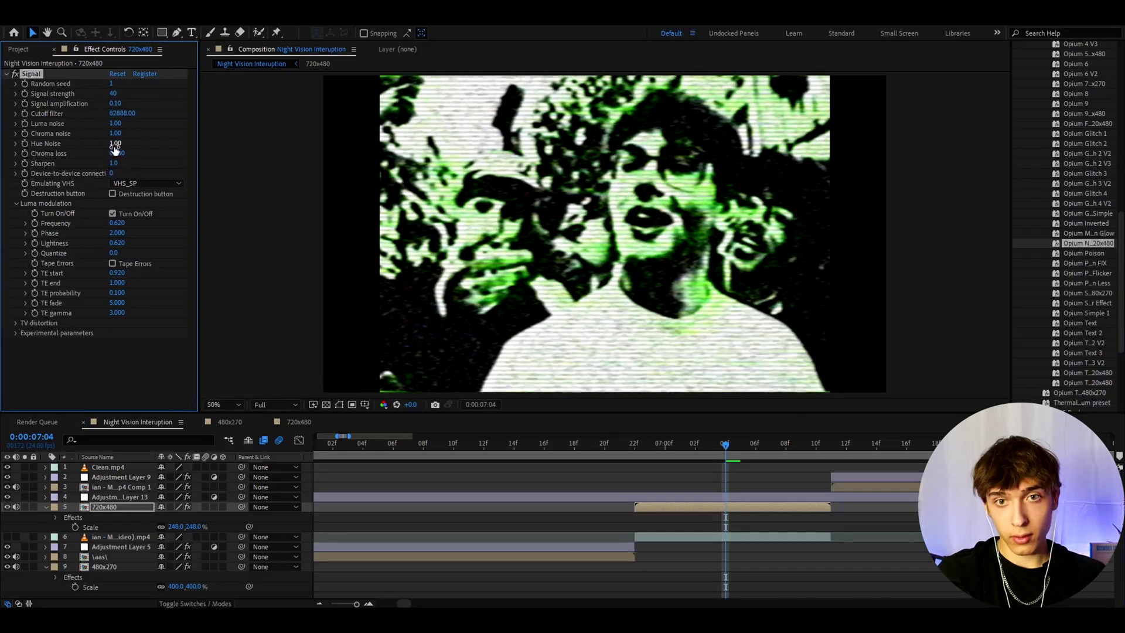
{"action": "left_click", "coordinate": [115, 124]}
{"action": "type", "text": "10"}
{"action": "left_click", "coordinate": [740, 454]}
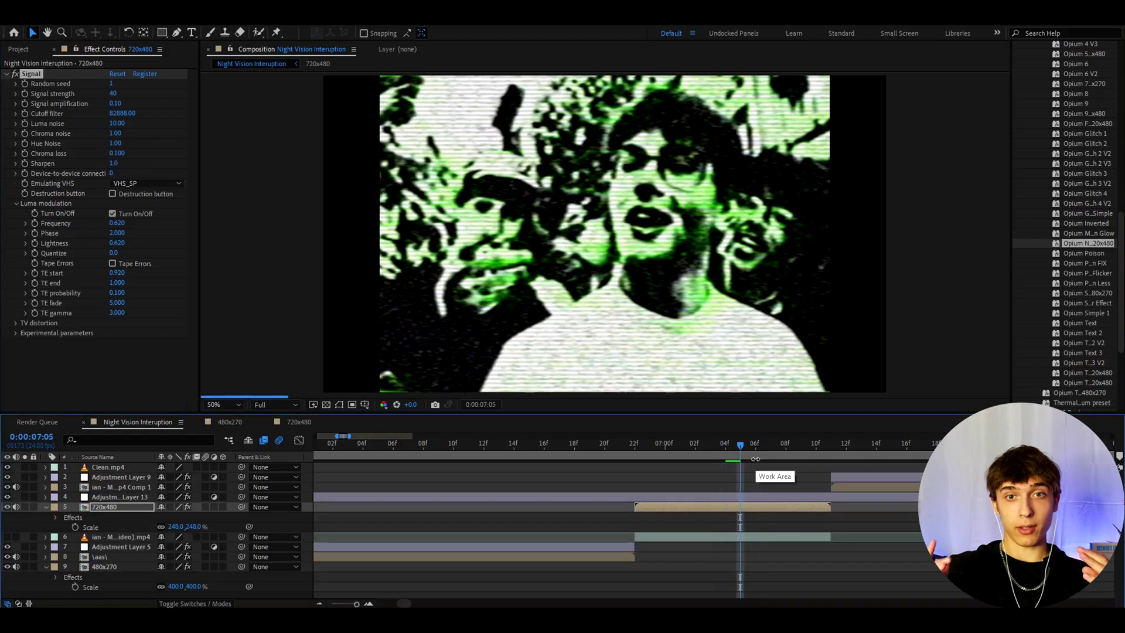